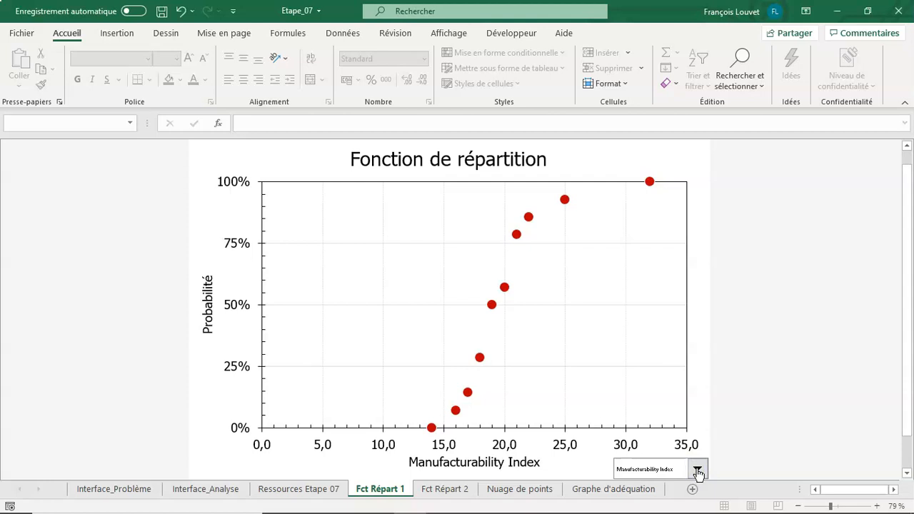
# View the Fonction de répartition chart for Burning Rate and for Std. Dev. of Burning Rate.
pyautogui.click(697, 469)
pyautogui.click(679, 491)
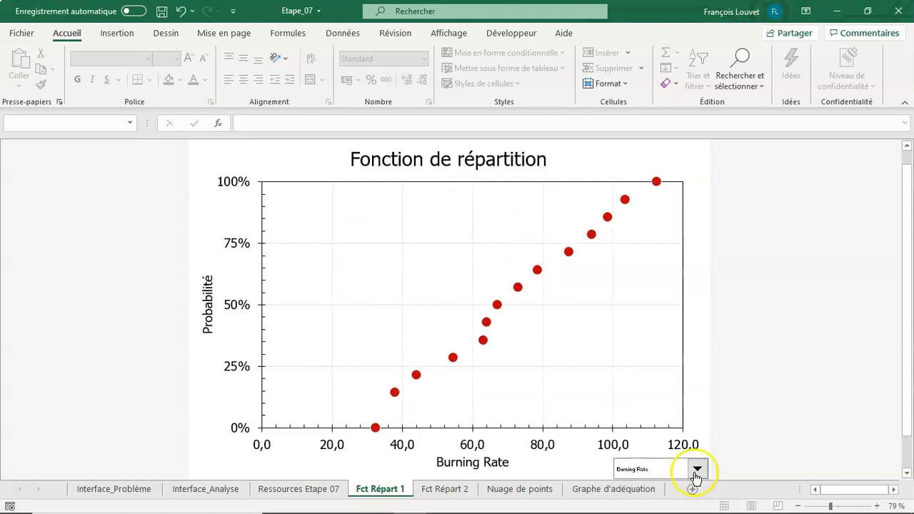
pyautogui.click(697, 469)
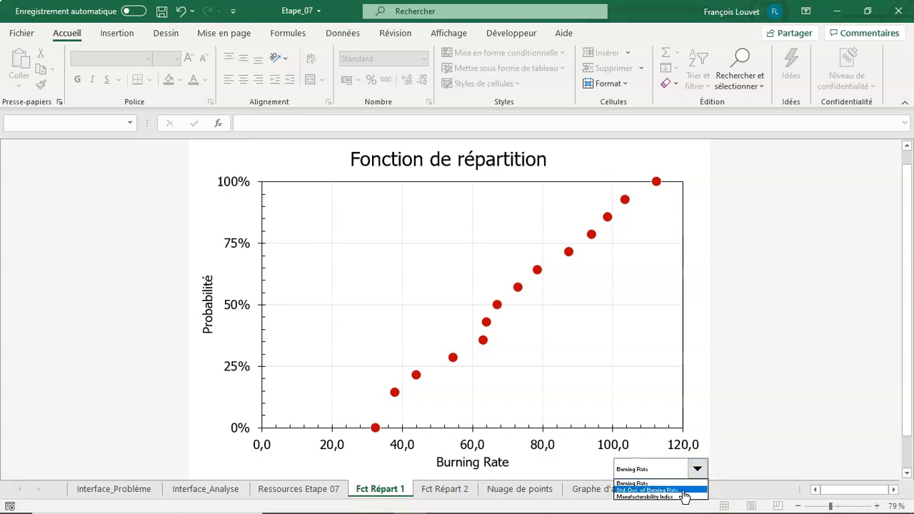
pyautogui.click(683, 491)
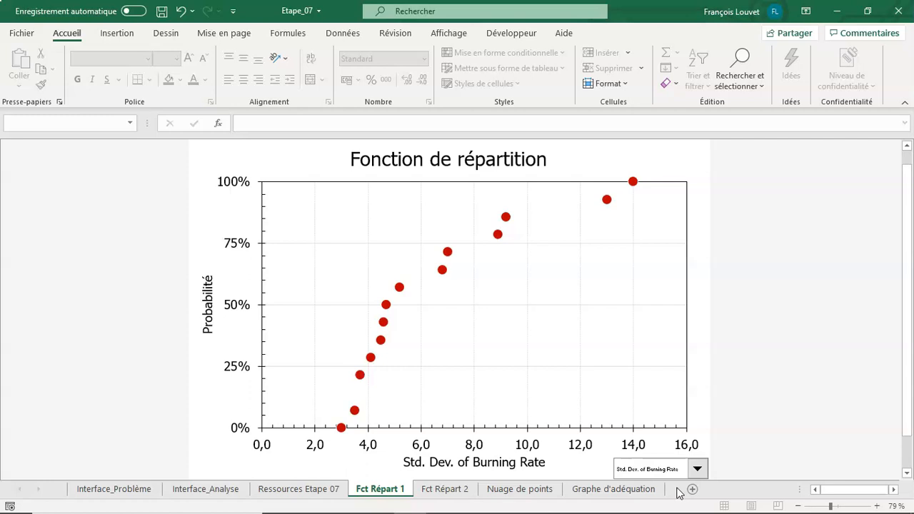
# Examine the Décomposition des variations table on the Ressources Etape 07 sheet, checking its Y, Y cal. and Rés. columns against the equations.
pyautogui.keyDown('ctrl'); pyautogui.click(298, 489); pyautogui.keyUp('ctrl')
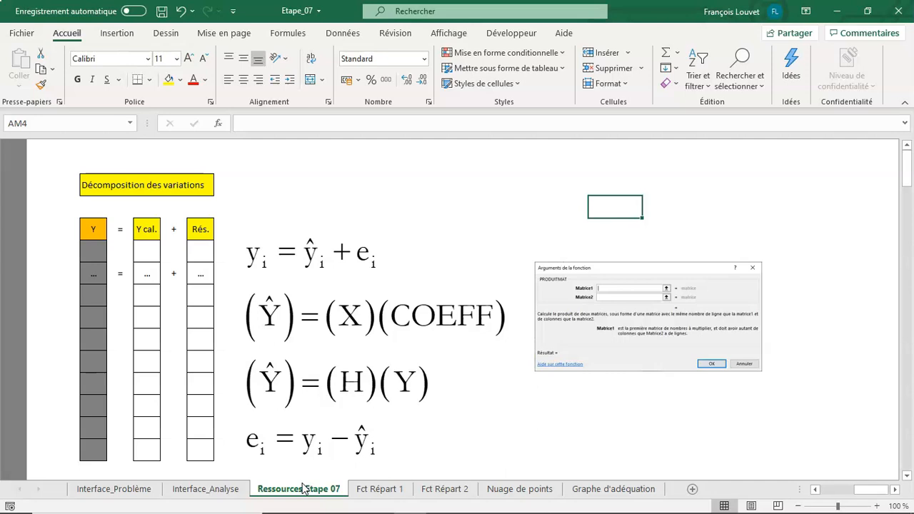
pyautogui.moveTo(150, 247); pyautogui.dragTo(150, 450)
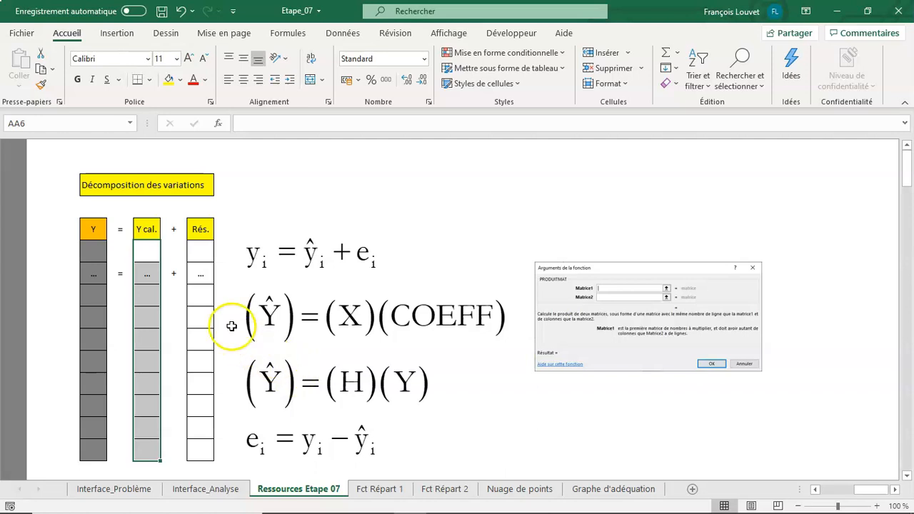
pyautogui.click(95, 252)
pyautogui.click(91, 270)
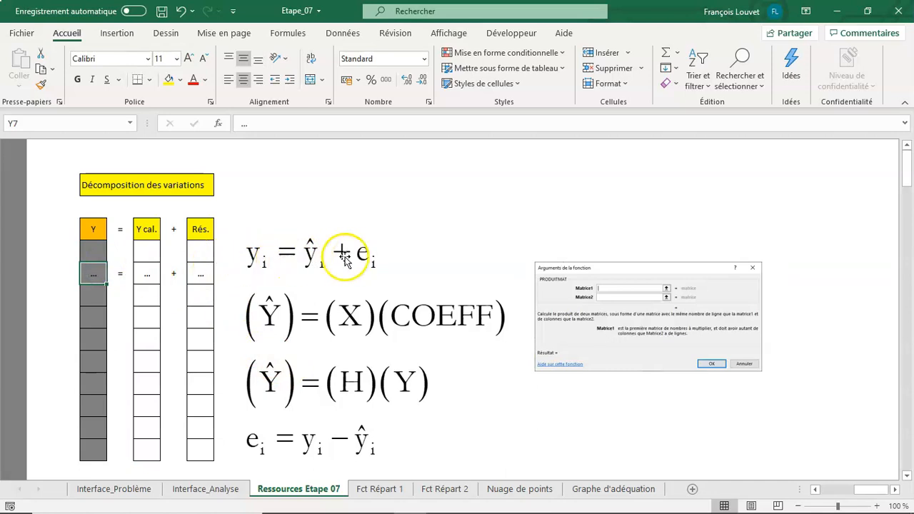
pyautogui.click(151, 273)
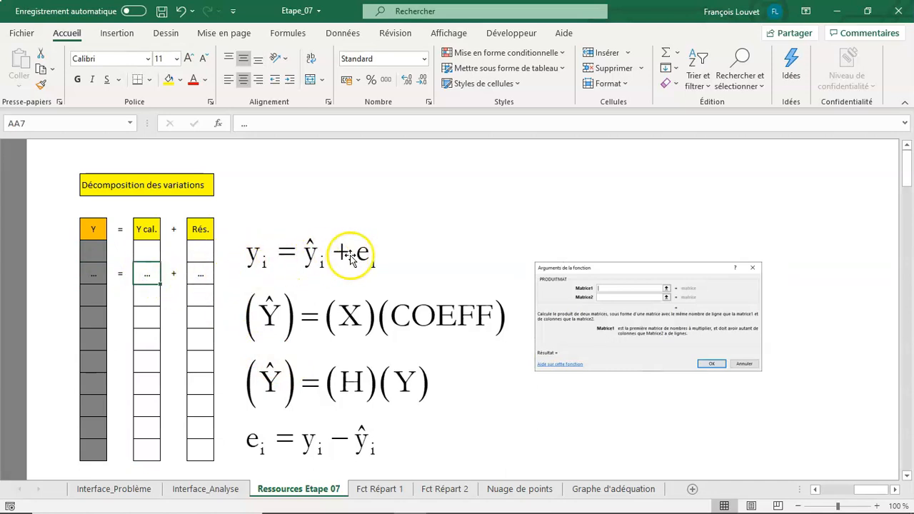
pyautogui.click(201, 274)
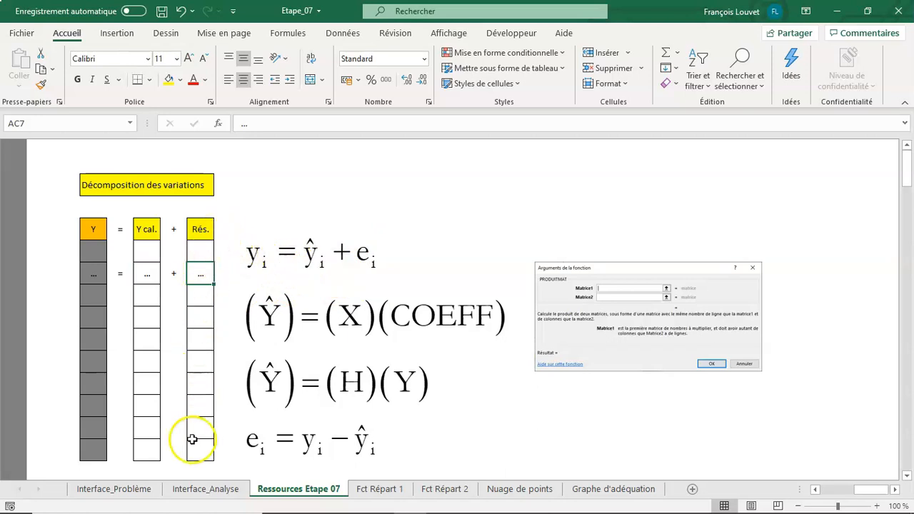
# On the Interface_Analyse sheet, switch the response through Burning Rate and Std. Dev. of Burning Rate, ending on Manufacturability Index.
pyautogui.click(199, 493)
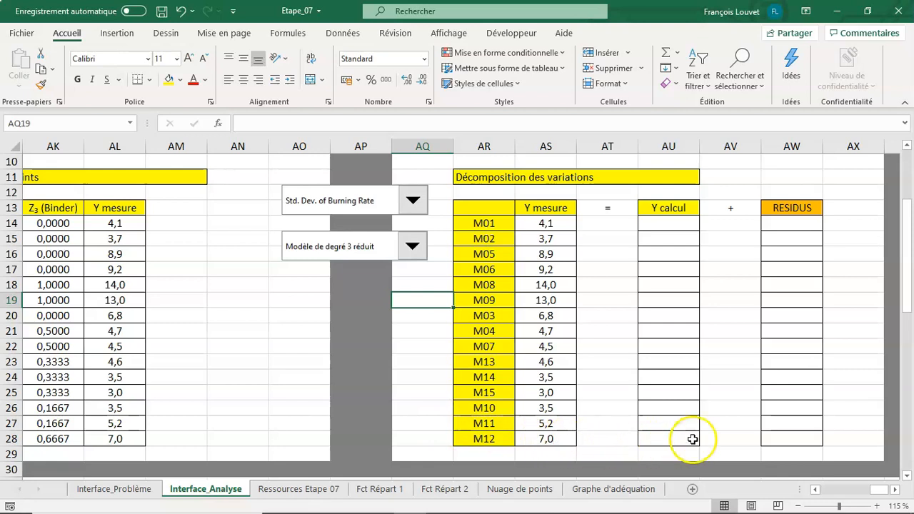
pyautogui.click(414, 206)
pyautogui.click(390, 216)
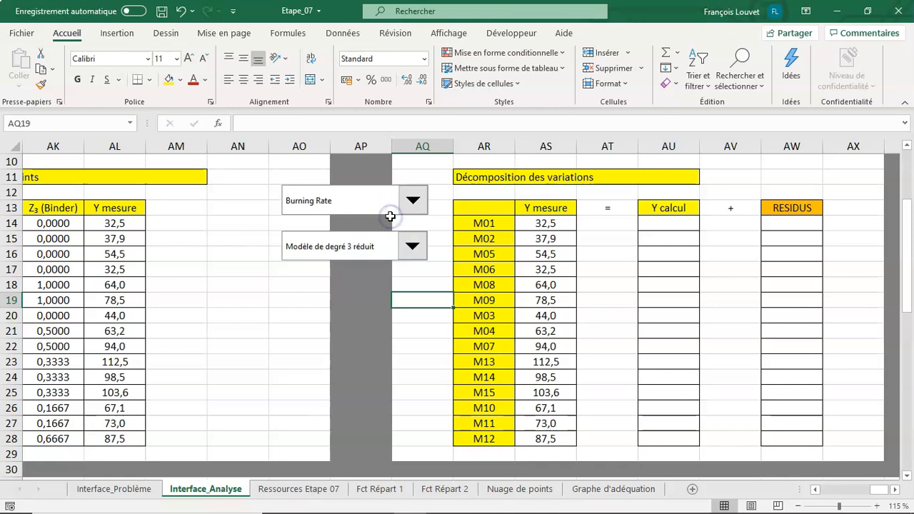
pyautogui.click(412, 204)
pyautogui.click(394, 228)
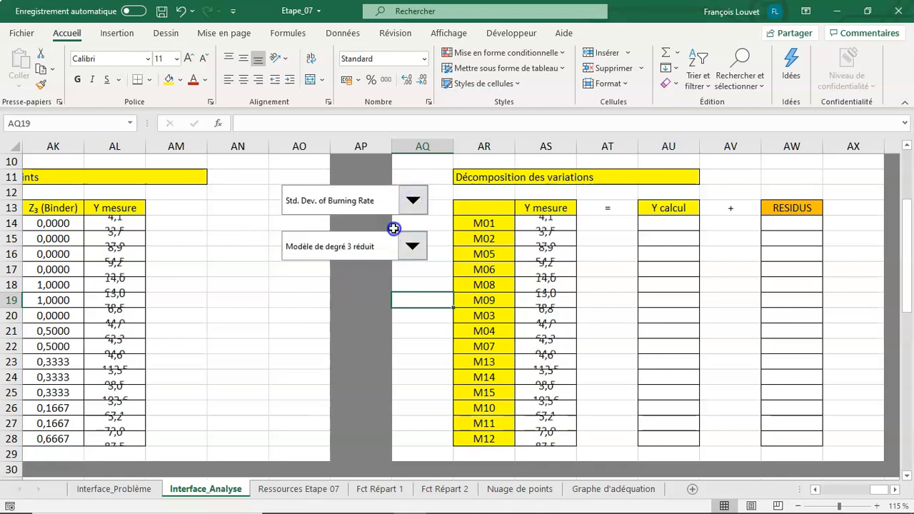
pyautogui.click(413, 201)
pyautogui.click(388, 241)
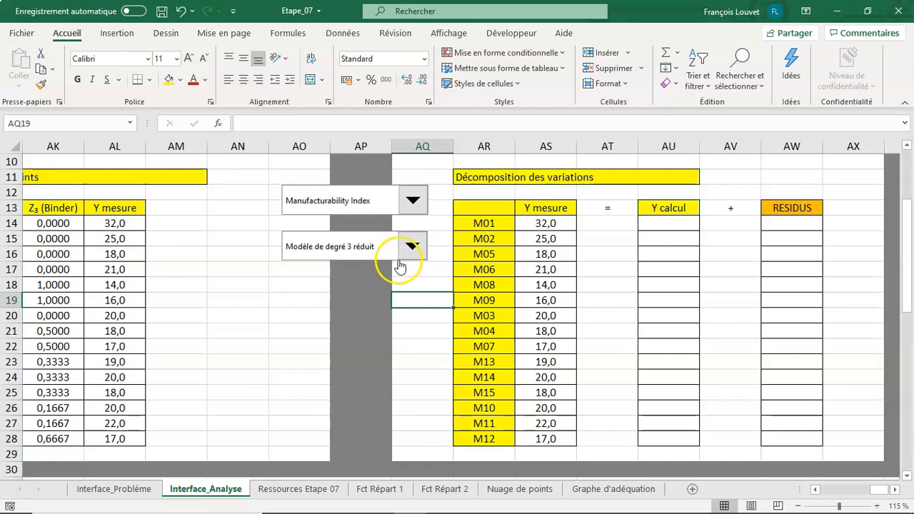
# Preview Modèle de degré 1 and Modèle de degré 2 beside the decomposition table, returning to Modèle de degré 3 réduit.
pyautogui.click(412, 245)
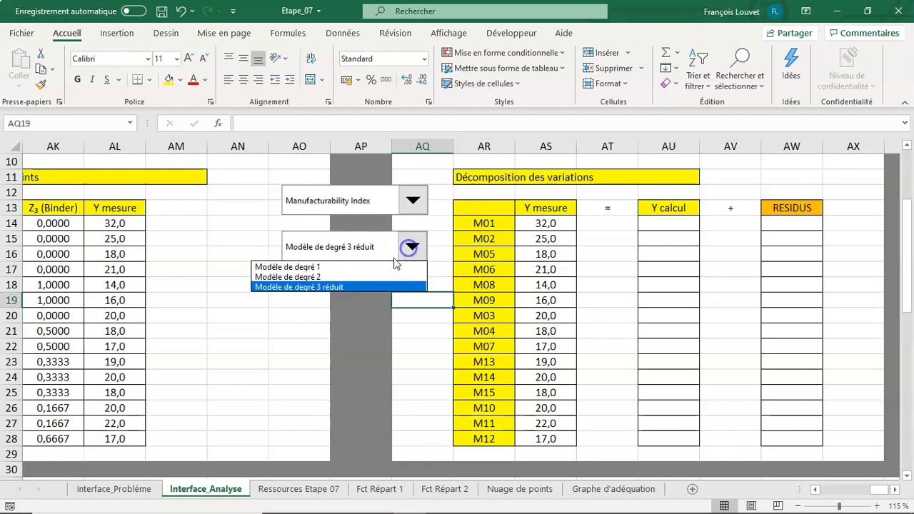
pyautogui.click(412, 262)
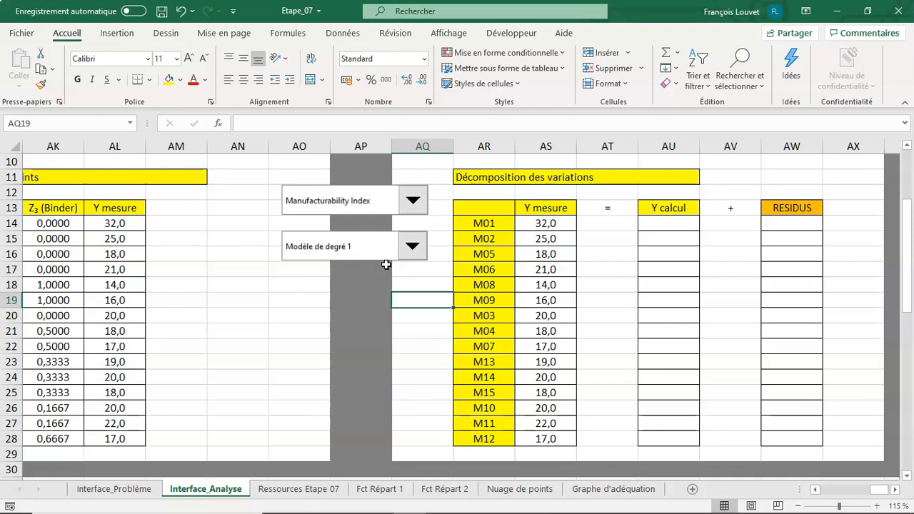
pyautogui.click(394, 246)
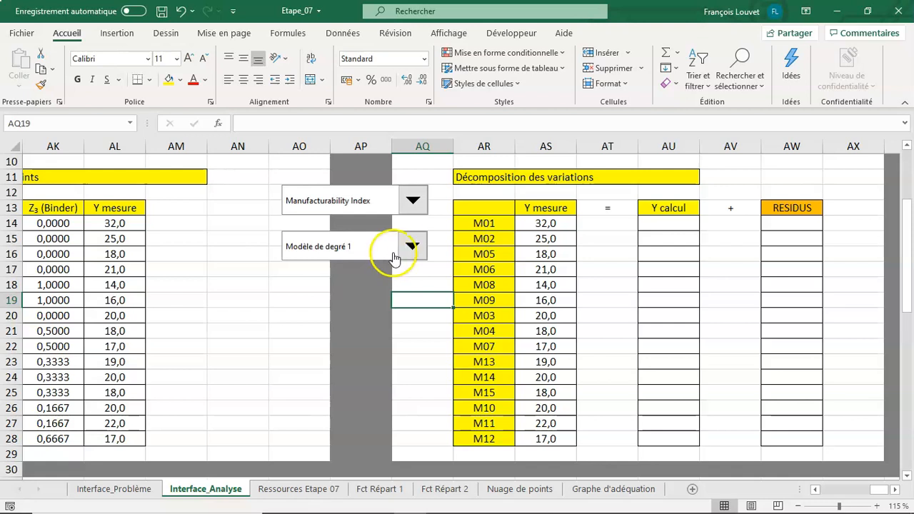
pyautogui.click(392, 278)
pyautogui.click(414, 246)
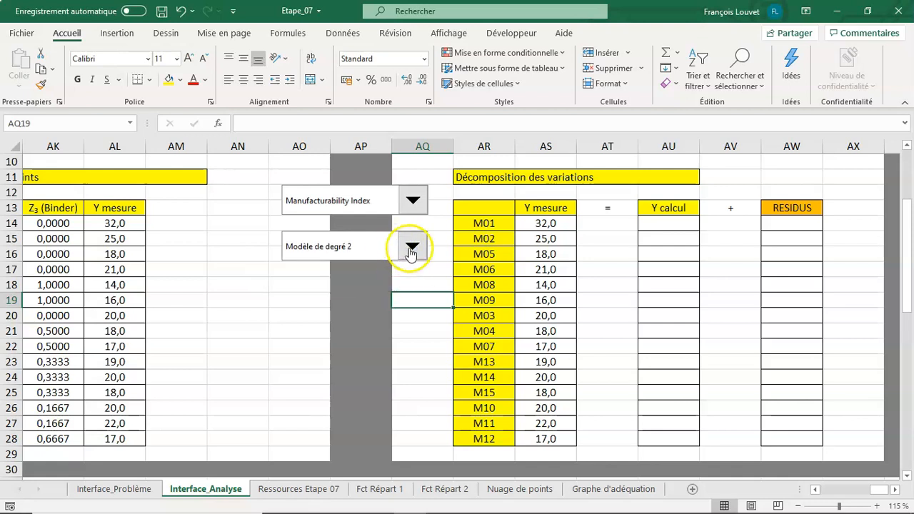
pyautogui.click(379, 287)
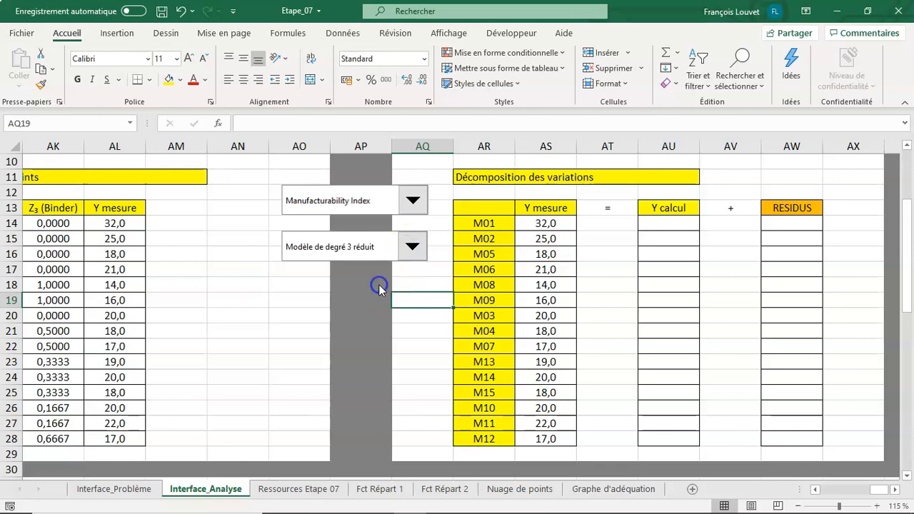
pyautogui.click(381, 245)
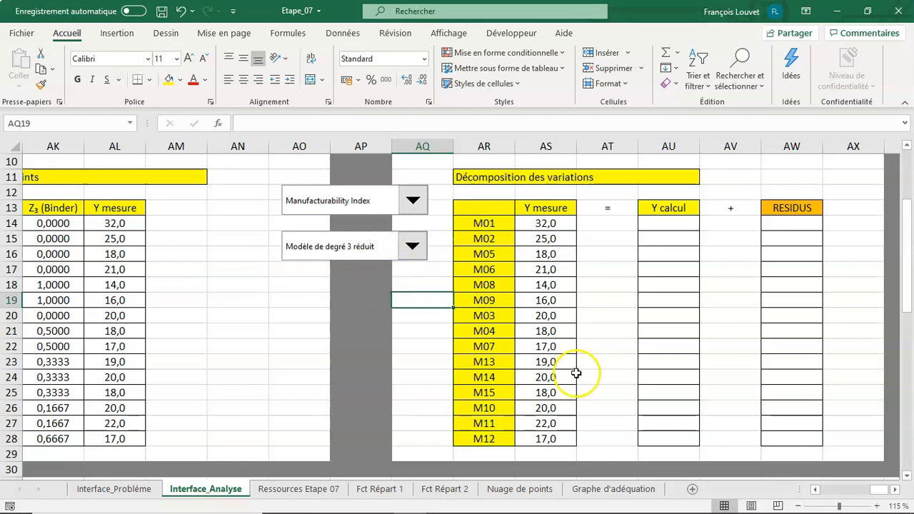
# At the Tableau d'analyse des coefficients, switch the model to Modèle de degré 2, ending on Modèle de degré 1.
pyautogui.moveTo(879, 490); pyautogui.dragTo(803, 490)
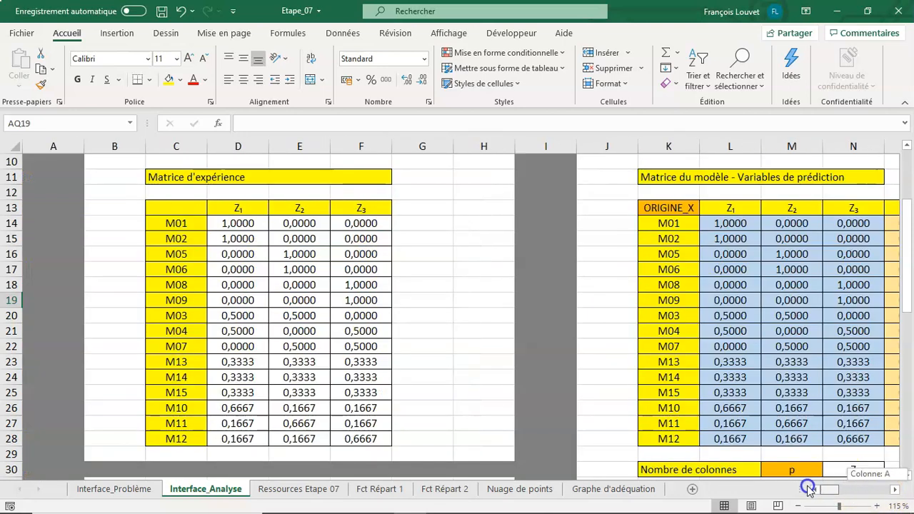
pyautogui.scroll(-3, 539, 418)
pyautogui.scroll(-7, 529, 411)
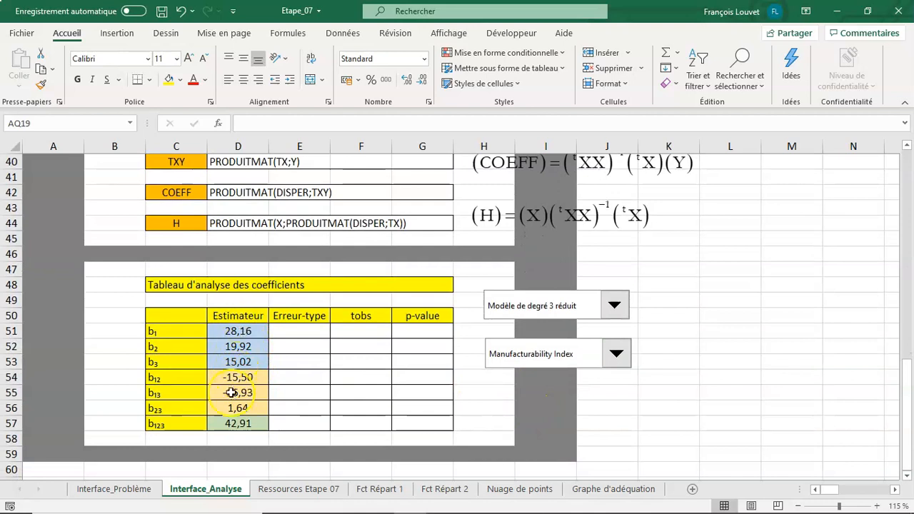
pyautogui.click(613, 305)
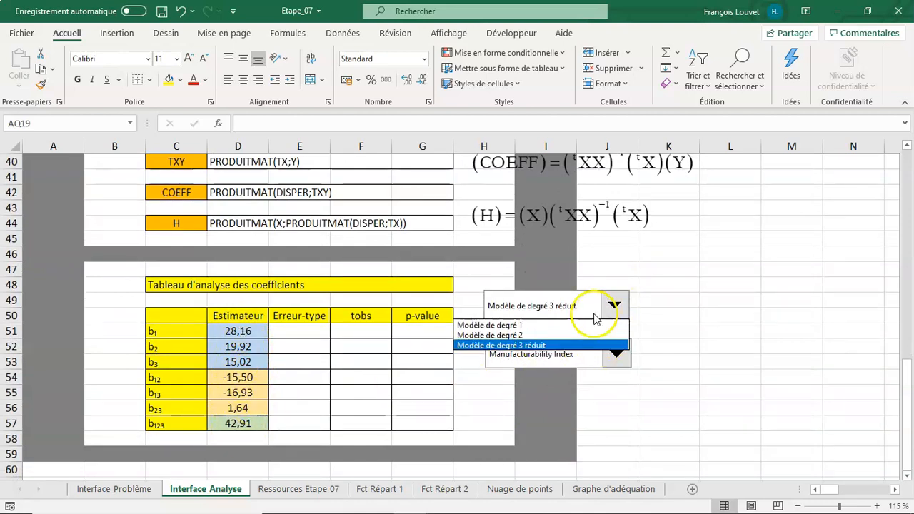
pyautogui.click(572, 336)
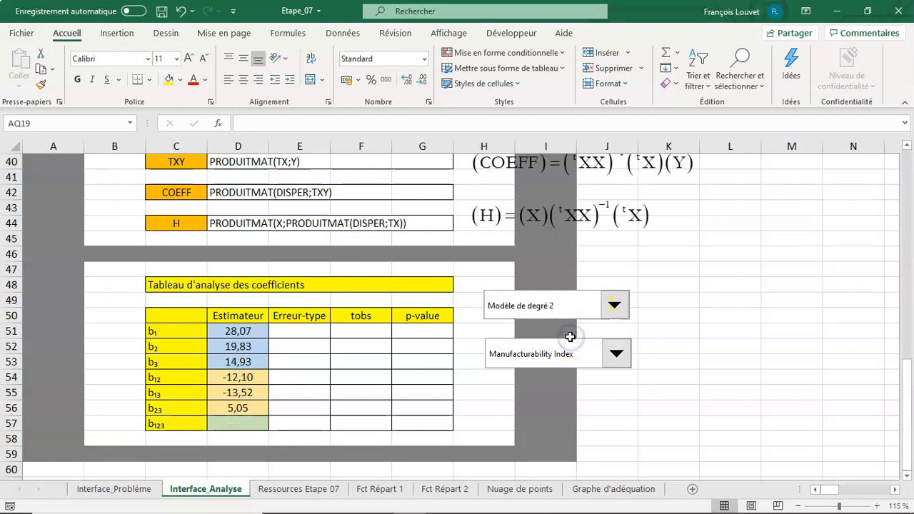
pyautogui.click(614, 306)
pyautogui.click(574, 322)
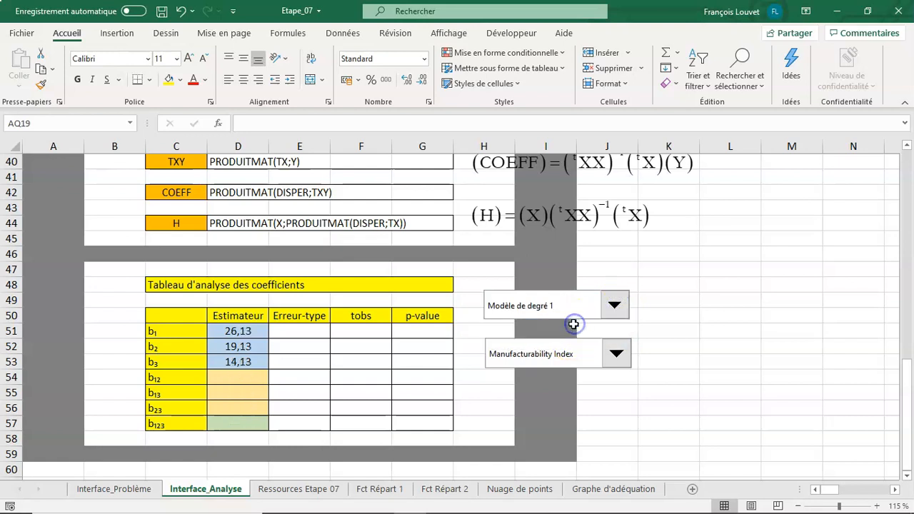
# Insert the PRODUITMAT function into the Y calcul cells AU14:AU28 of the Décomposition des variations table.
pyautogui.scroll(10, 803, 417)
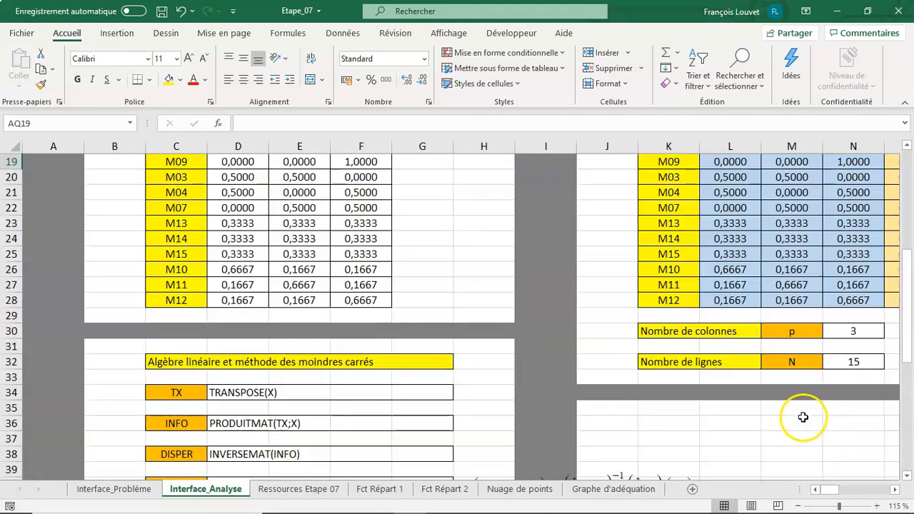
pyautogui.scroll(1, 827, 490)
pyautogui.moveTo(830, 491); pyautogui.dragTo(874, 494)
pyautogui.scroll(-1, 853, 435)
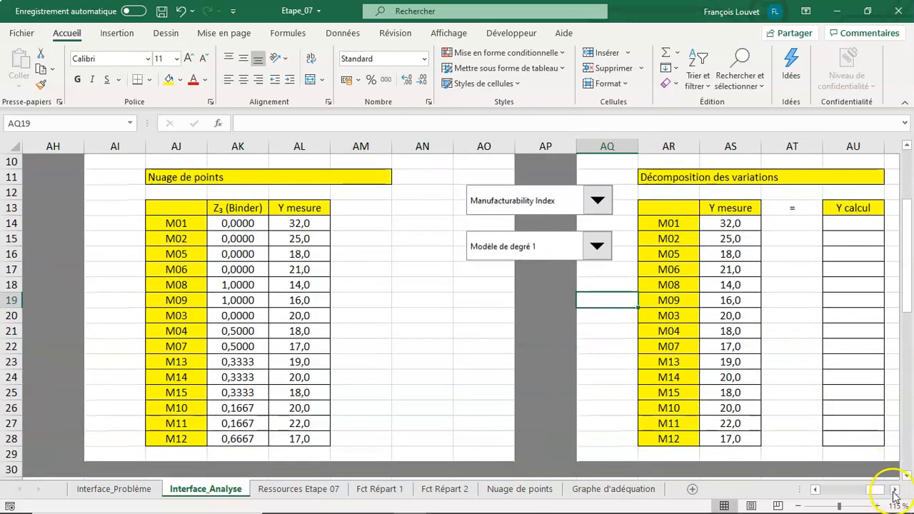
pyautogui.click(894, 491)
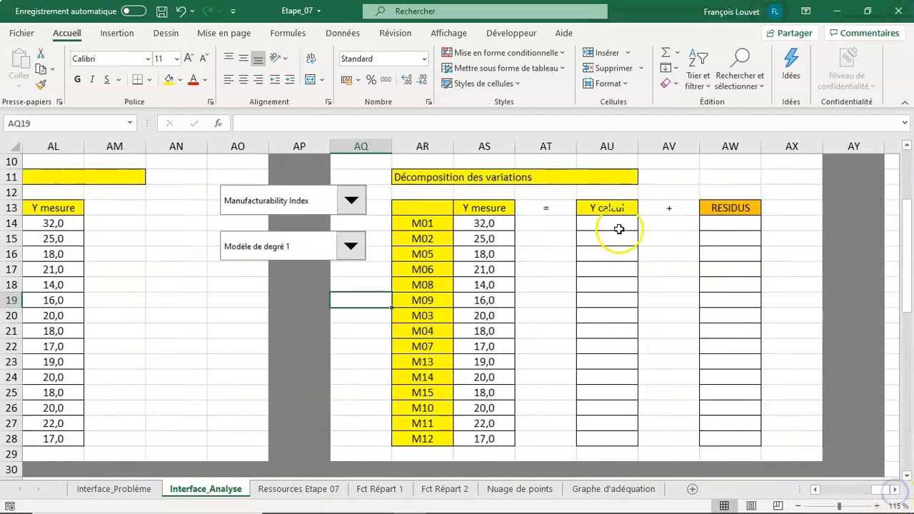
pyautogui.moveTo(612, 226); pyautogui.dragTo(606, 437)
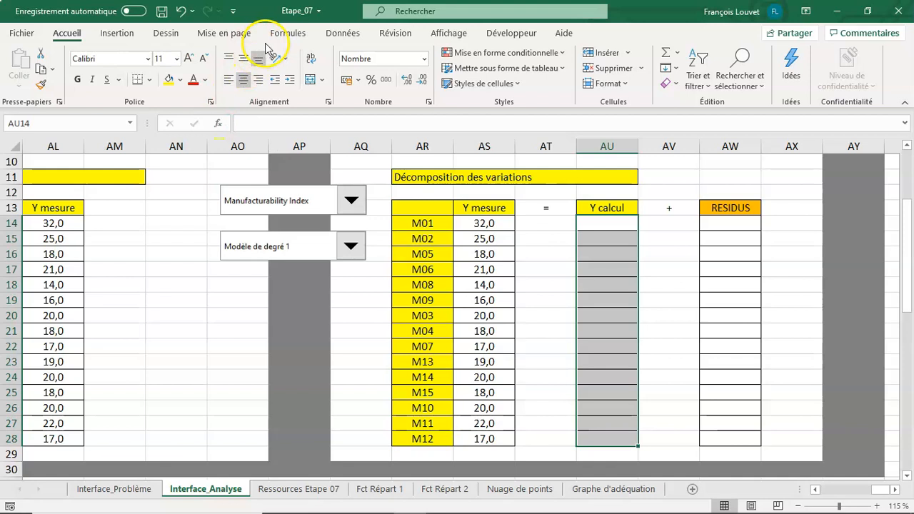
pyautogui.click(286, 34)
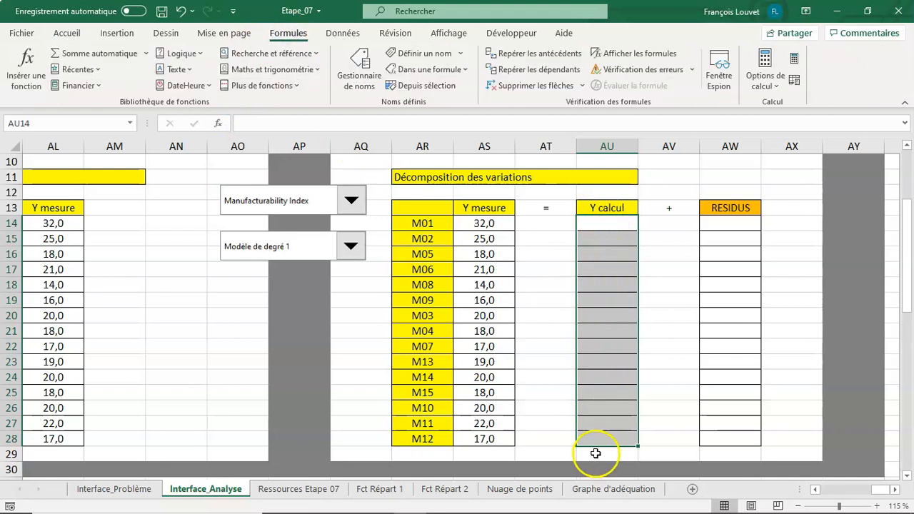
pyautogui.click(29, 64)
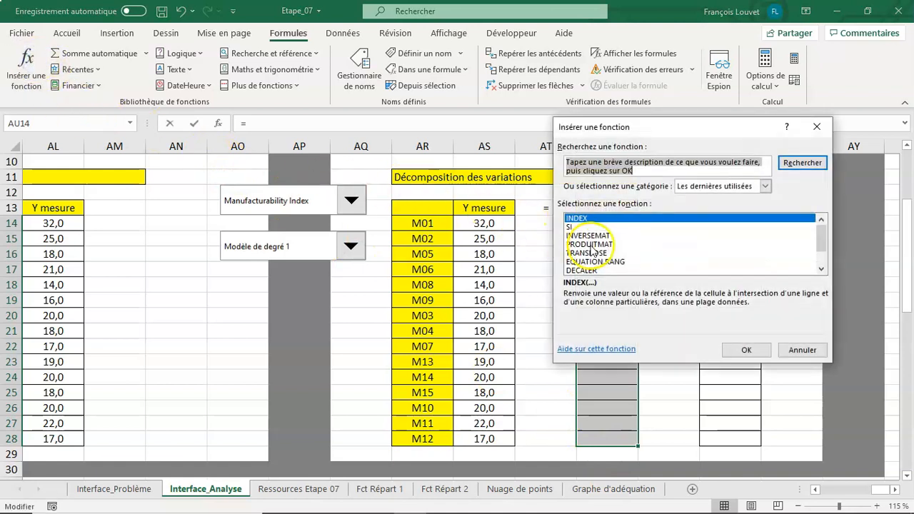
pyautogui.click(589, 244)
pyautogui.click(743, 351)
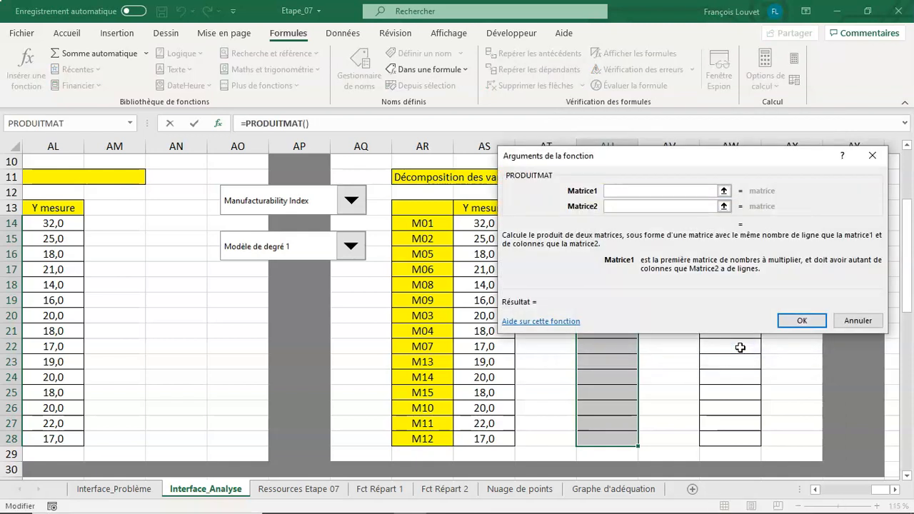
# Enter PRODUITMAT as an array formula with X as Matrice1 and COEFF as Matrice2, and check the formula in AU14.
pyautogui.write('X')
pyautogui.click(643, 205)
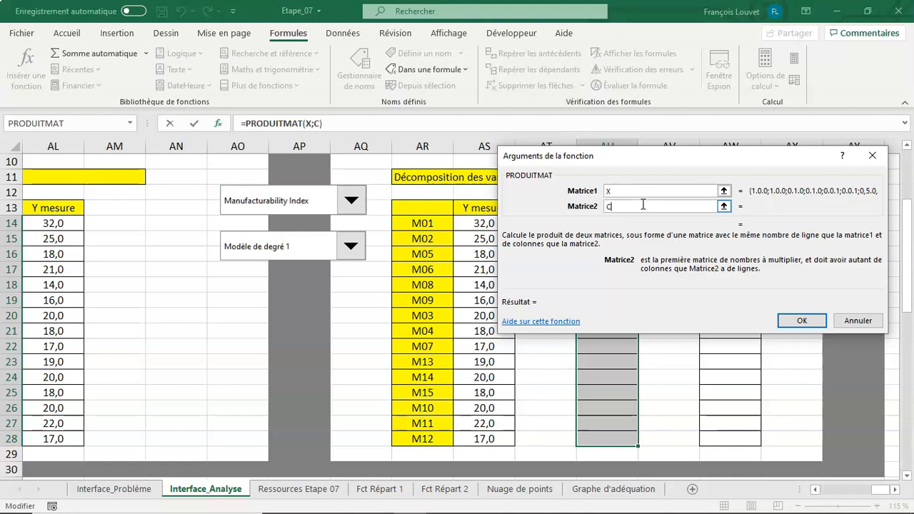
pyautogui.write('COEFF')
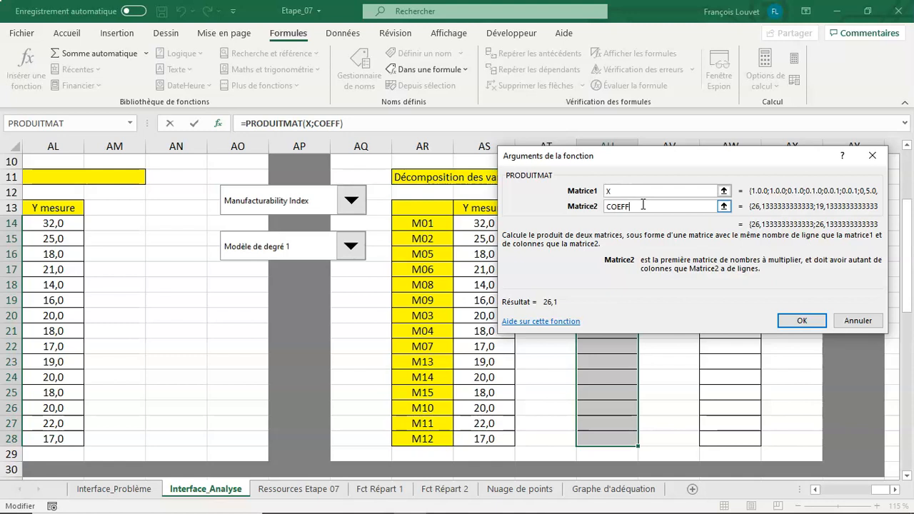
pyautogui.hotkey('ctrl', 'shift', 'Return')
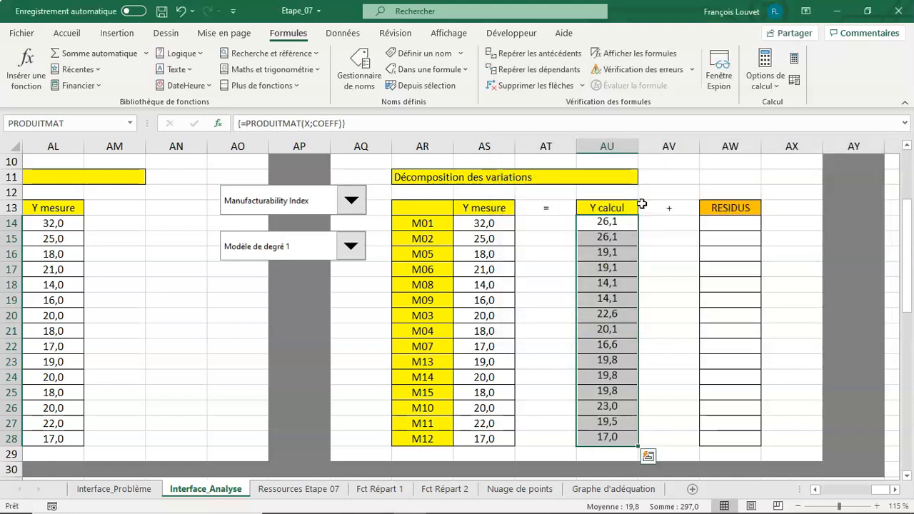
pyautogui.click(653, 245)
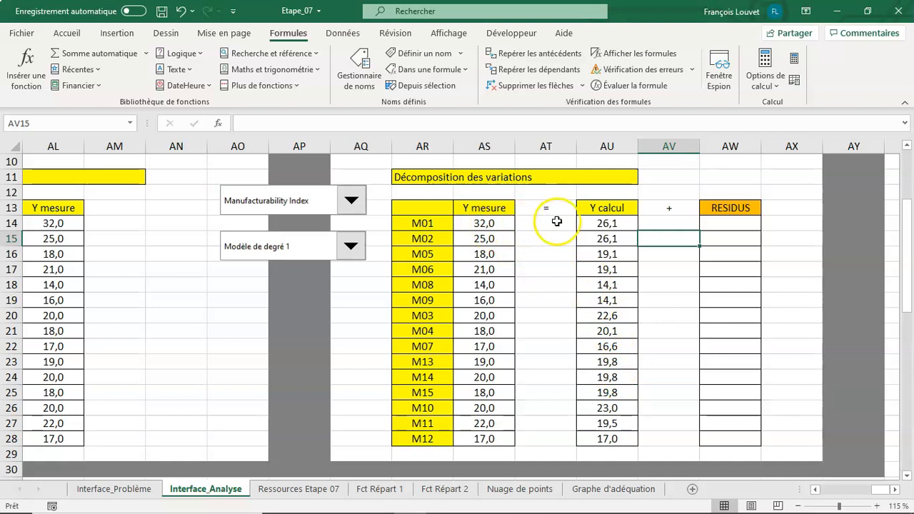
pyautogui.click(620, 224)
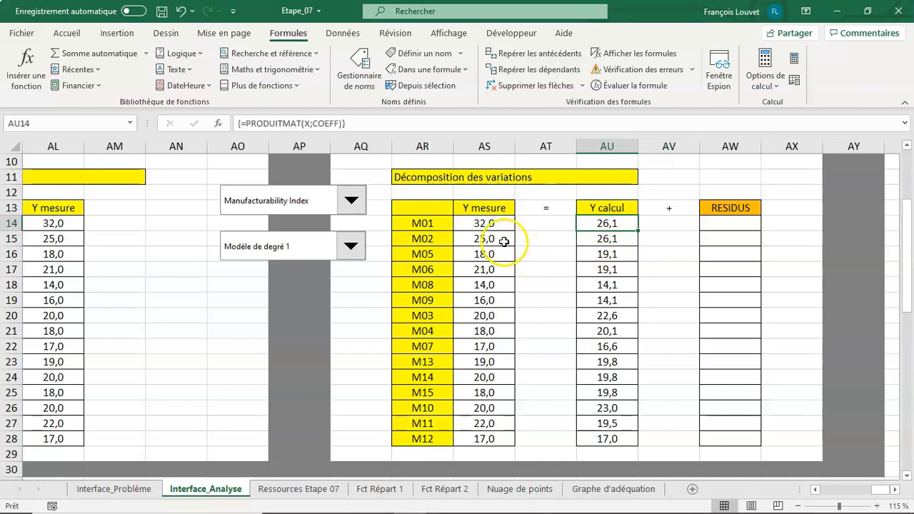
# Compare the Y mesure and Y calcul cells of the two replicate rows M01 and M02.
pyautogui.moveTo(439, 225); pyautogui.dragTo(438, 238)
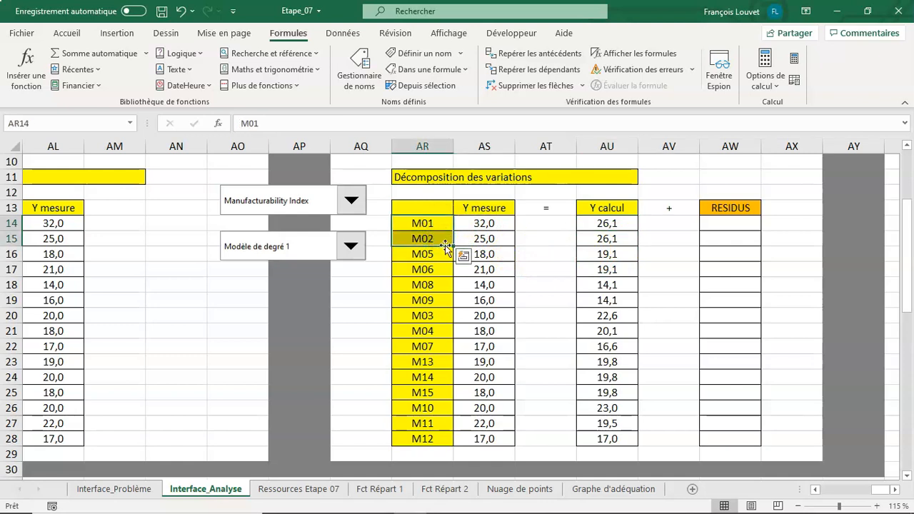
pyautogui.click(494, 225)
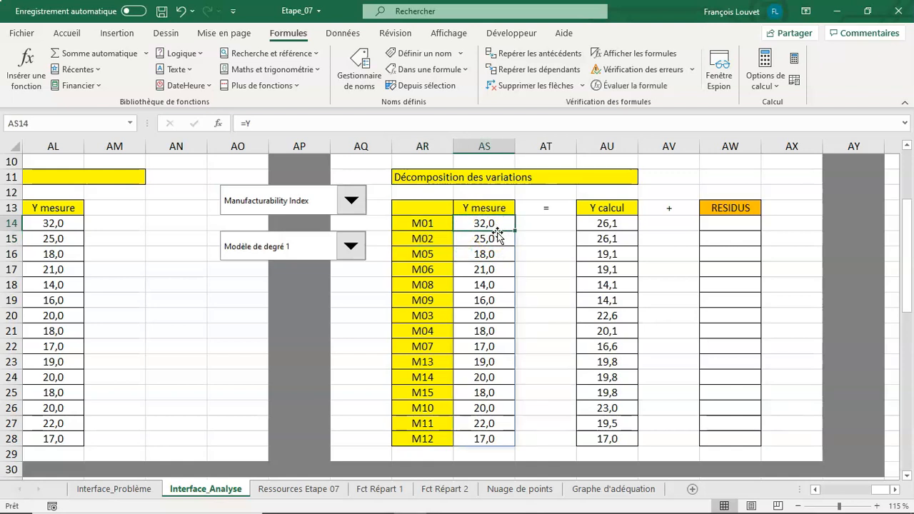
pyautogui.click(500, 240)
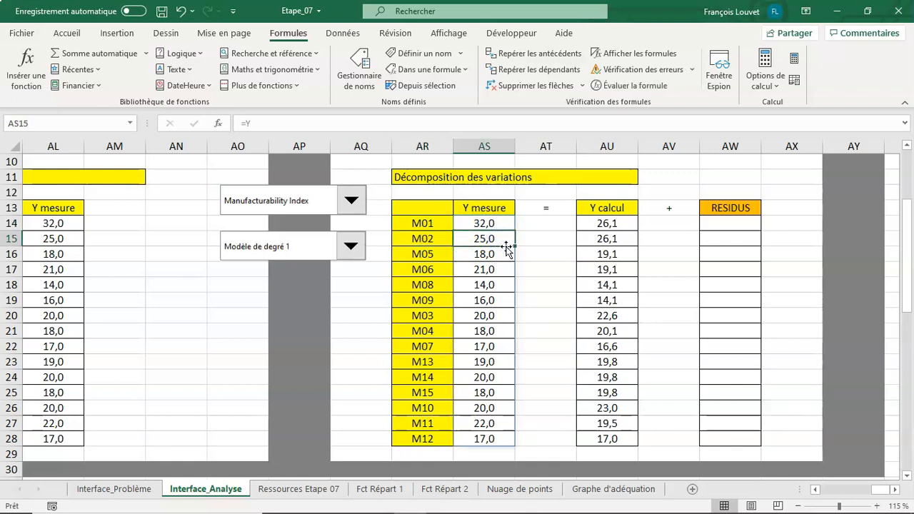
pyautogui.click(616, 225)
pyautogui.click(607, 239)
# Calculate the RESIDUS column as Y mesure minus Y calcul, entering =AS14-AU14 in AW14 and filling it through AW28.
pyautogui.click(729, 225)
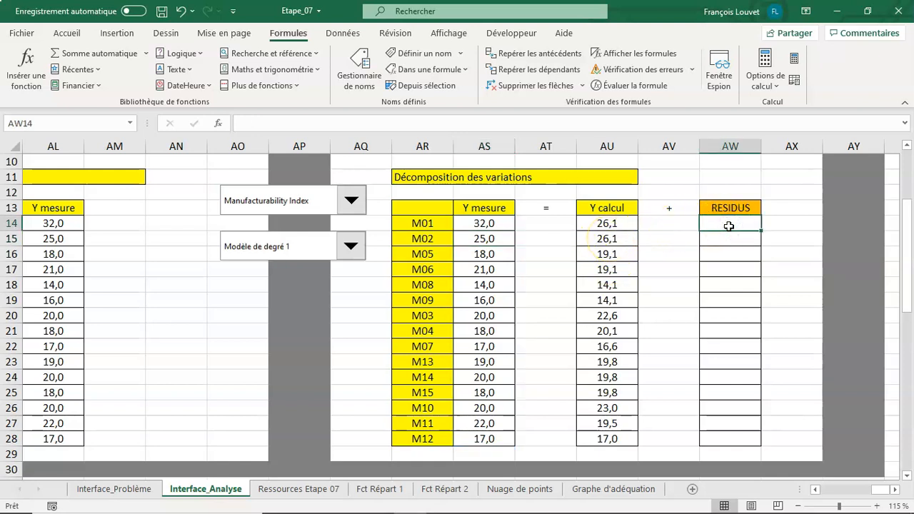
pyautogui.write('=')
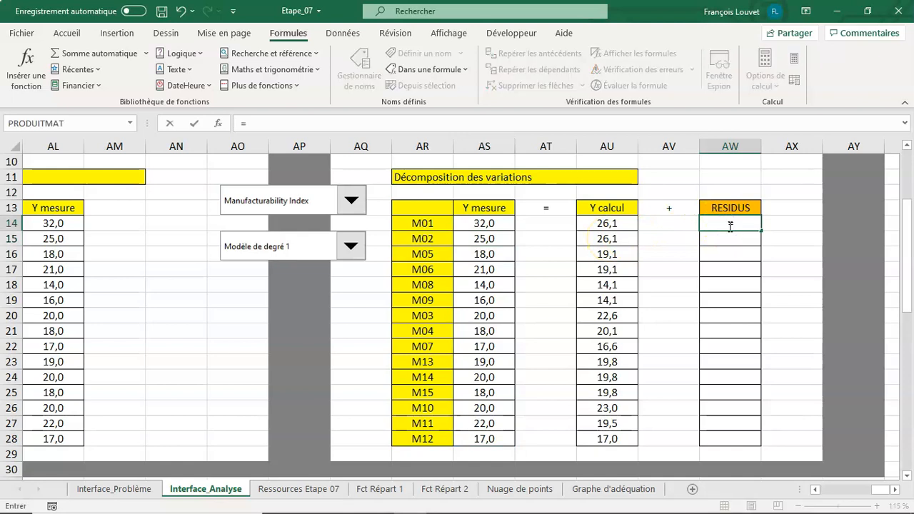
pyautogui.click(484, 224)
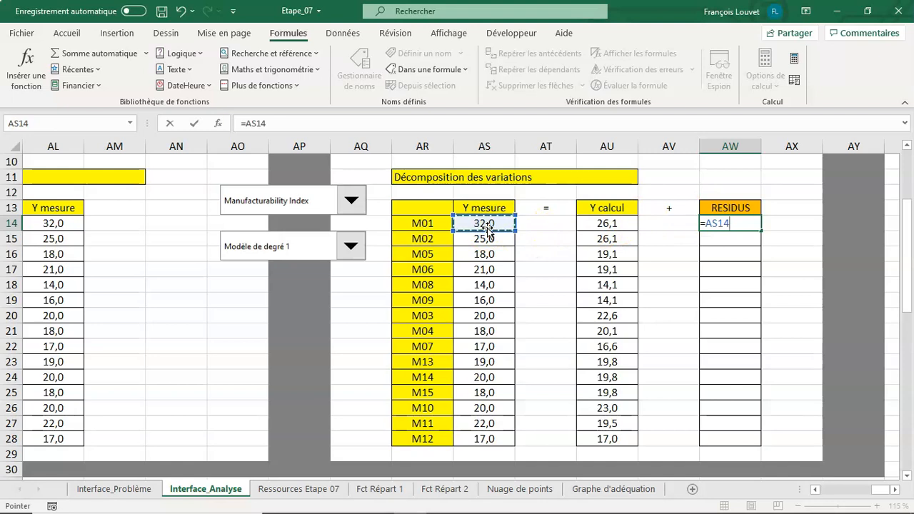
pyautogui.write('-')
pyautogui.click(602, 224)
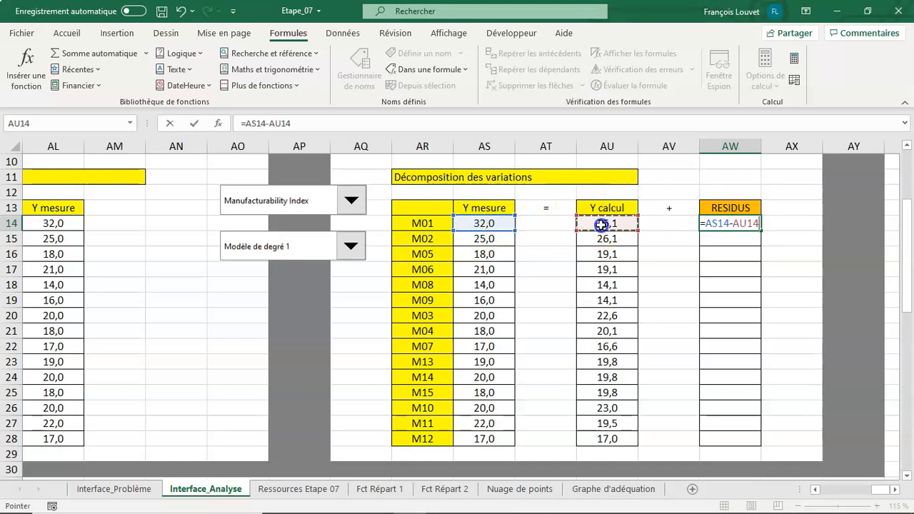
pyautogui.press('Return')
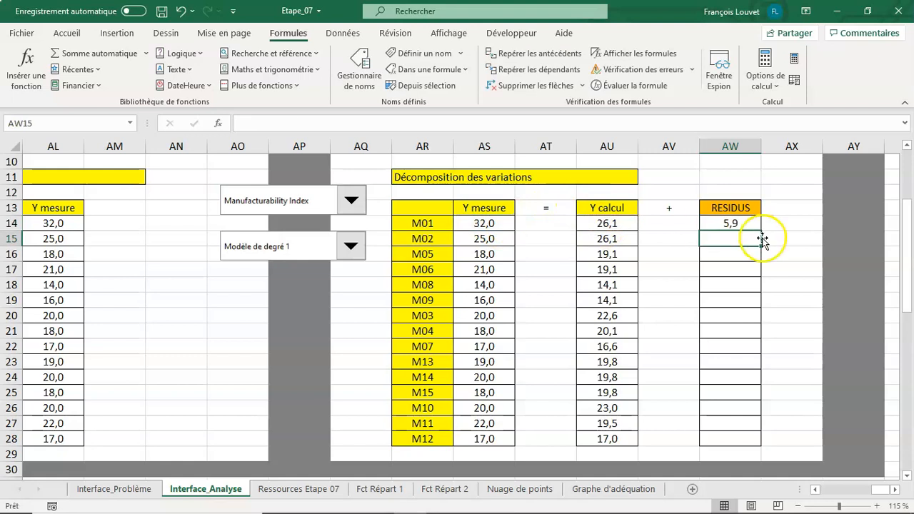
pyautogui.click(744, 222)
pyautogui.moveTo(761, 233); pyautogui.dragTo(729, 438)
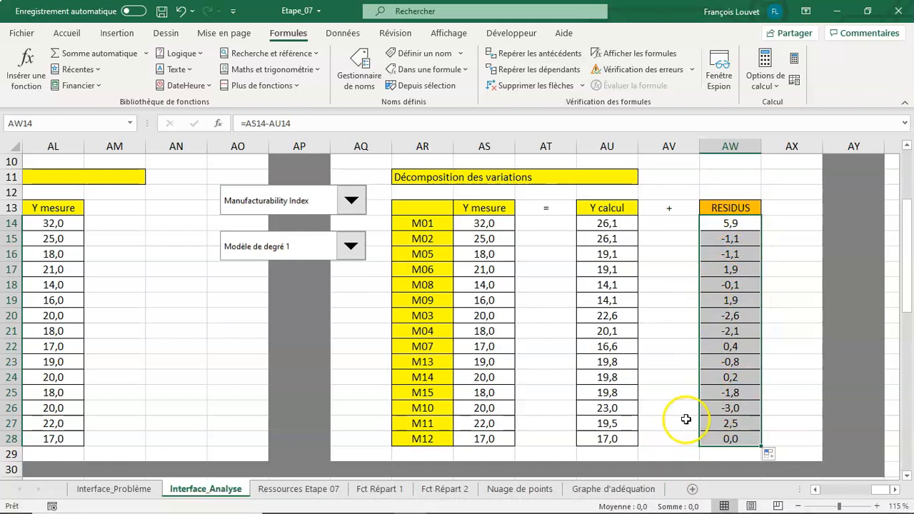
pyautogui.click(690, 330)
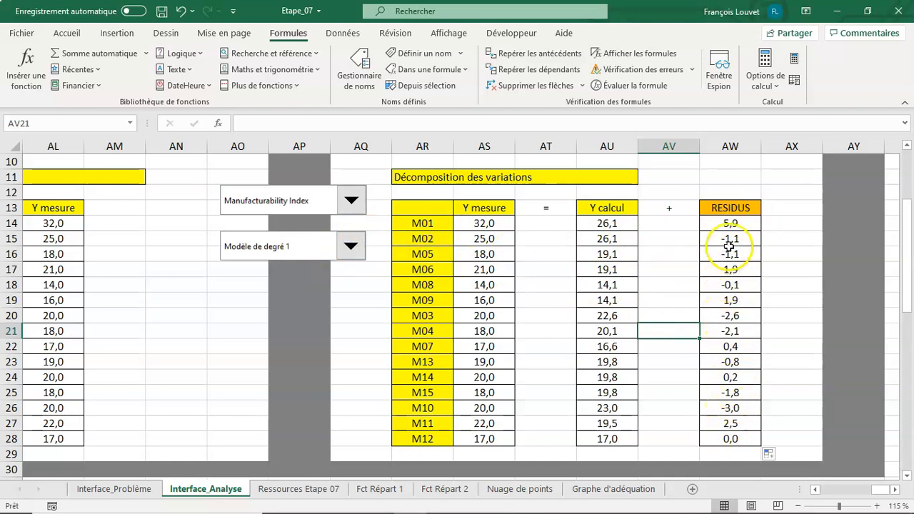
# Preview the calculated values and residuals with Modèle de degré 2, followed by Modèle de degré 3 réduit.
pyautogui.click(352, 247)
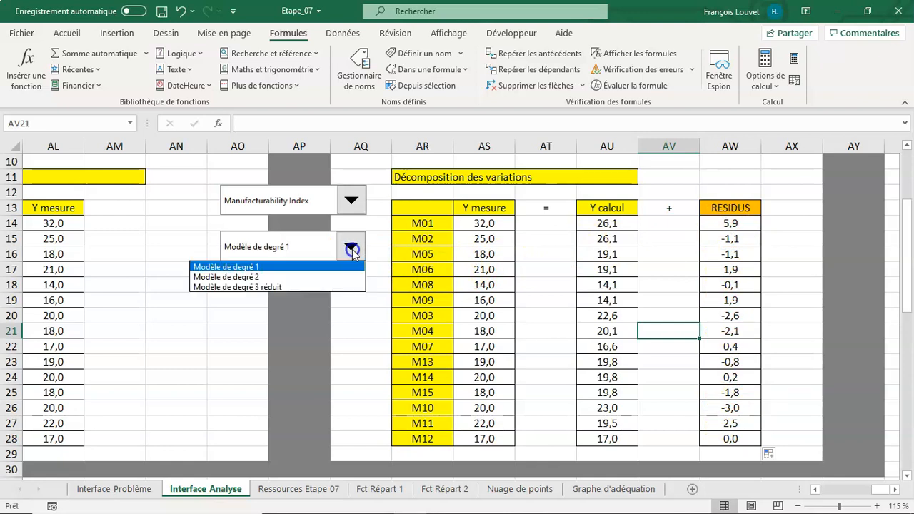
pyautogui.click(328, 278)
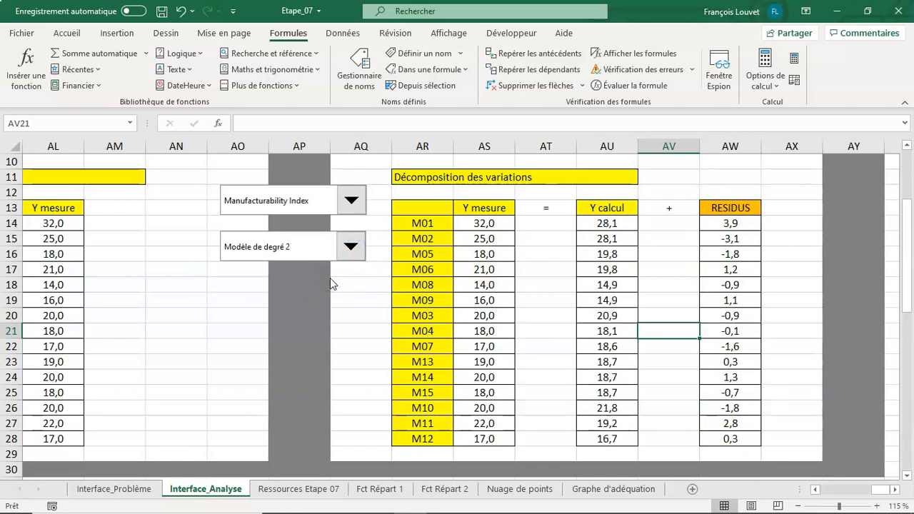
pyautogui.click(351, 246)
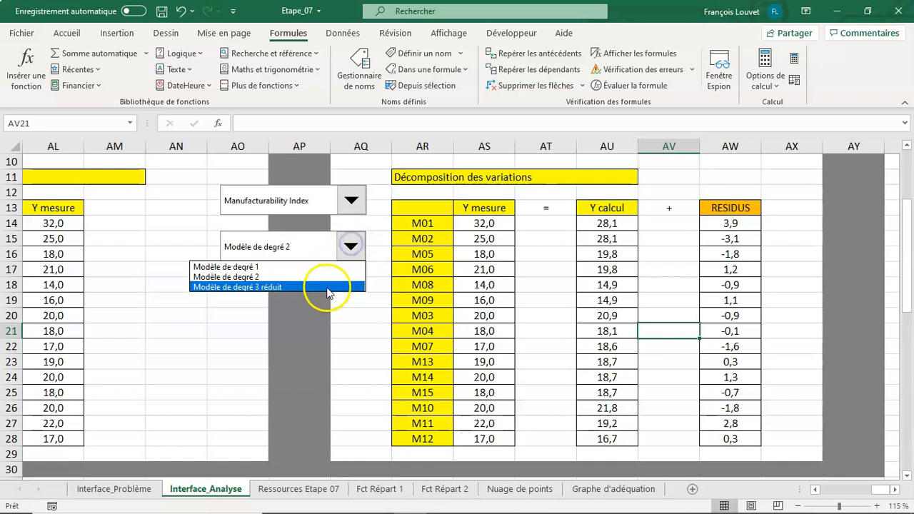
pyautogui.click(328, 287)
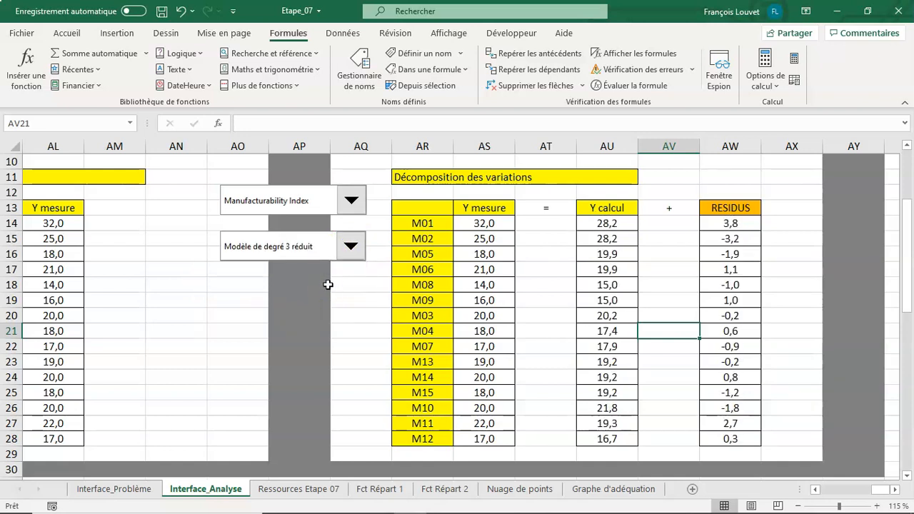
# Switch the response to Burning Rate and on to Std. Dev. of Burning Rate, and set the model to Modèle de degré 2.
pyautogui.click(351, 201)
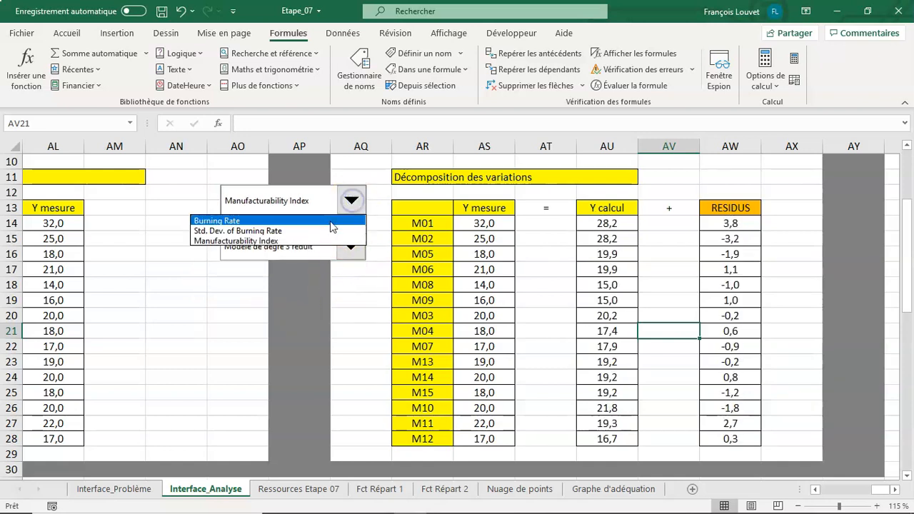
pyautogui.click(331, 221)
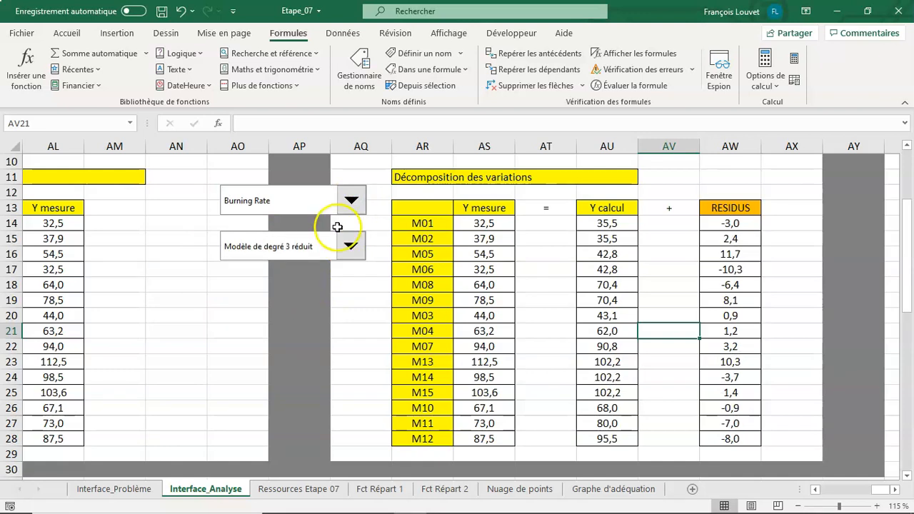
pyautogui.click(351, 200)
pyautogui.click(334, 230)
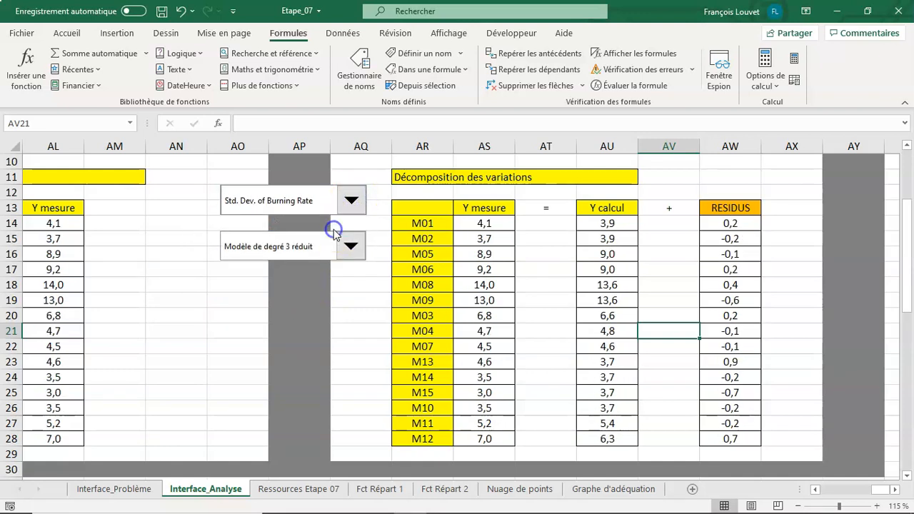
pyautogui.click(346, 245)
pyautogui.click(323, 277)
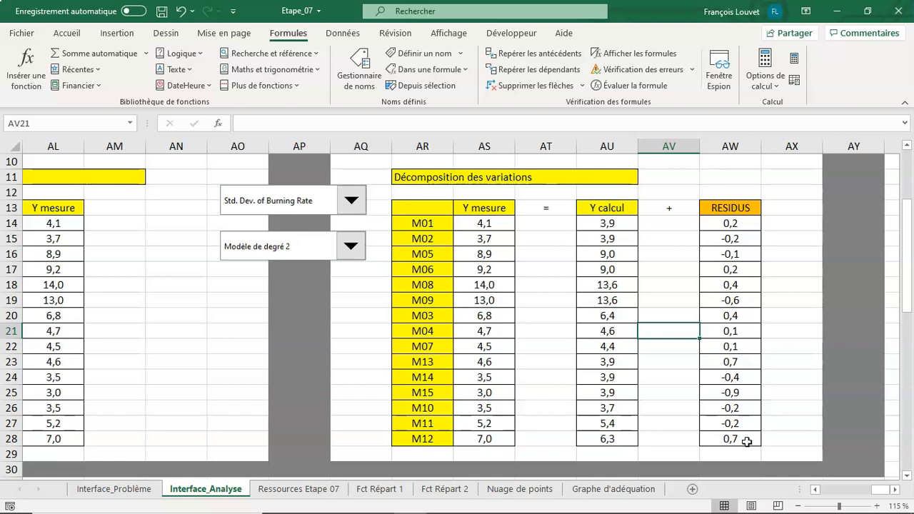
# Insert a markers-only scatter chart of Y calcul AU14:AU28 against Y mesure AS14:AS28, and delete it from the sheet.
pyautogui.moveTo(595, 230); pyautogui.dragTo(591, 433)
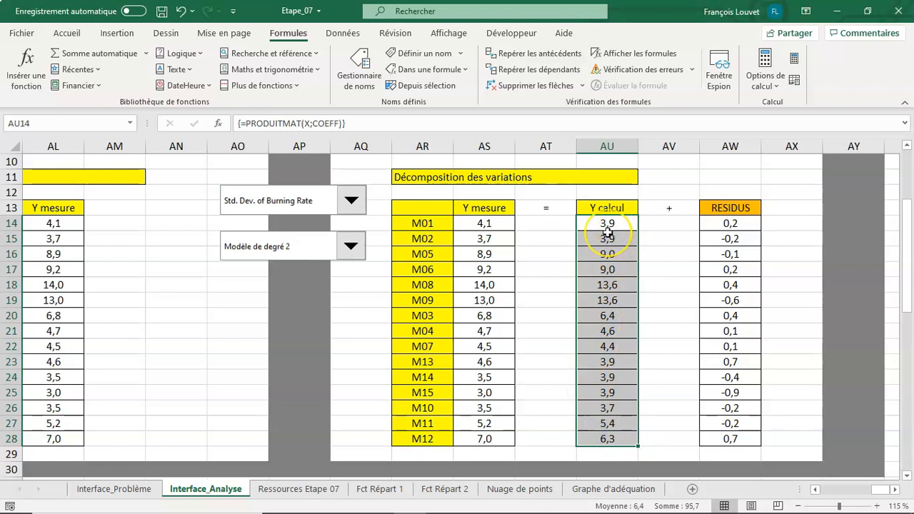
pyautogui.moveTo(488, 225); pyautogui.dragTo(492, 435)
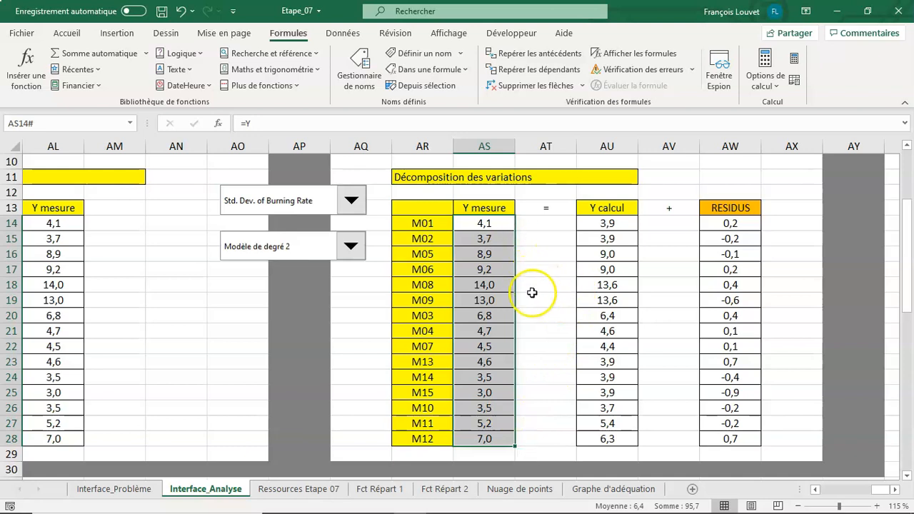
pyautogui.moveTo(474, 222); pyautogui.dragTo(467, 436)
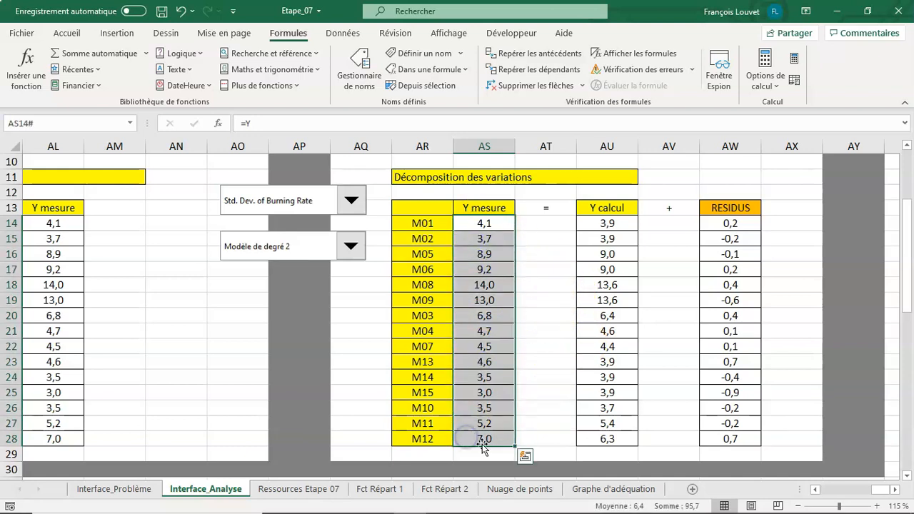
pyautogui.moveTo(605, 222); pyautogui.dragTo(592, 439)
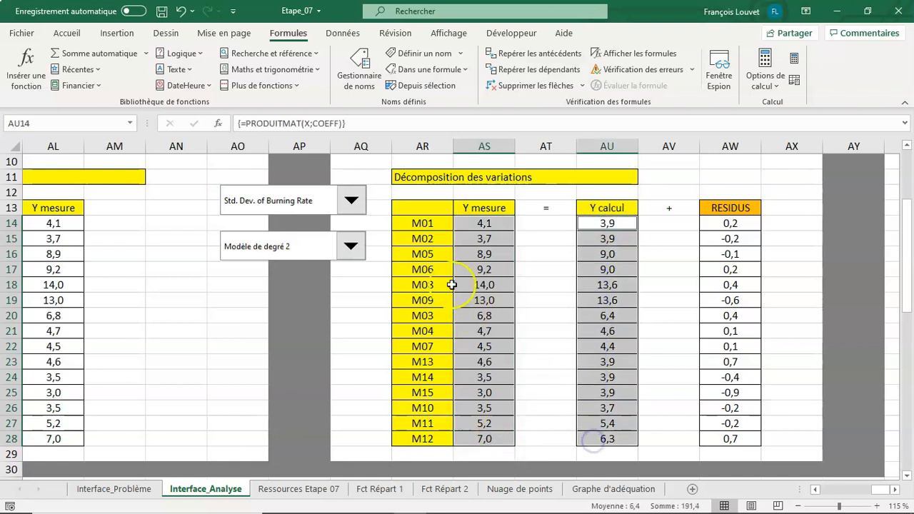
pyautogui.click(122, 33)
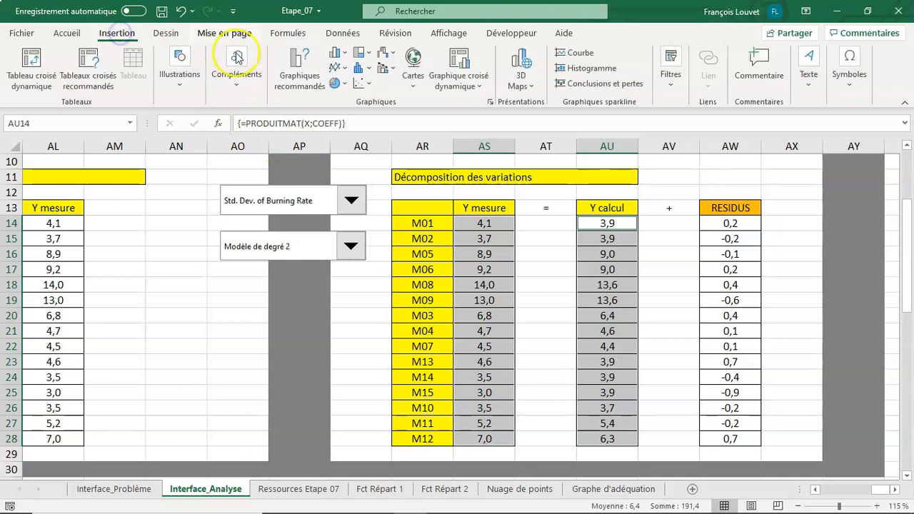
pyautogui.click(361, 83)
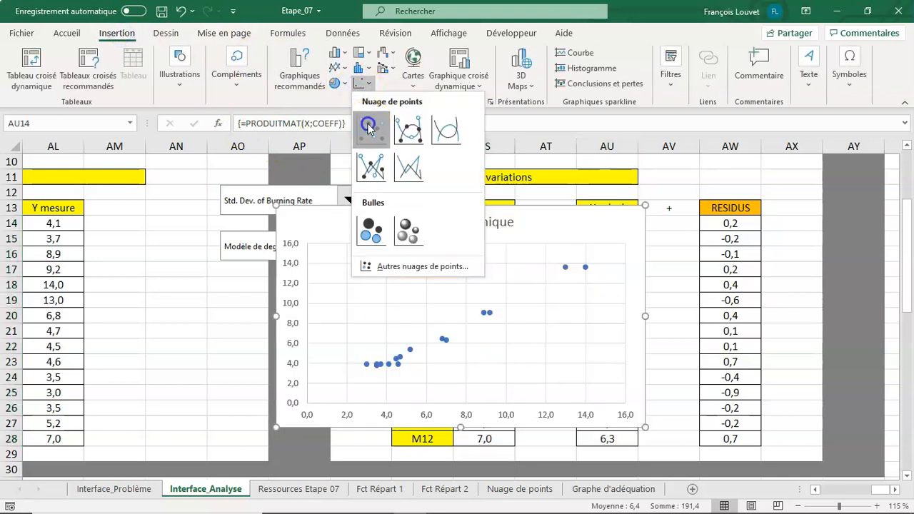
pyautogui.click(369, 127)
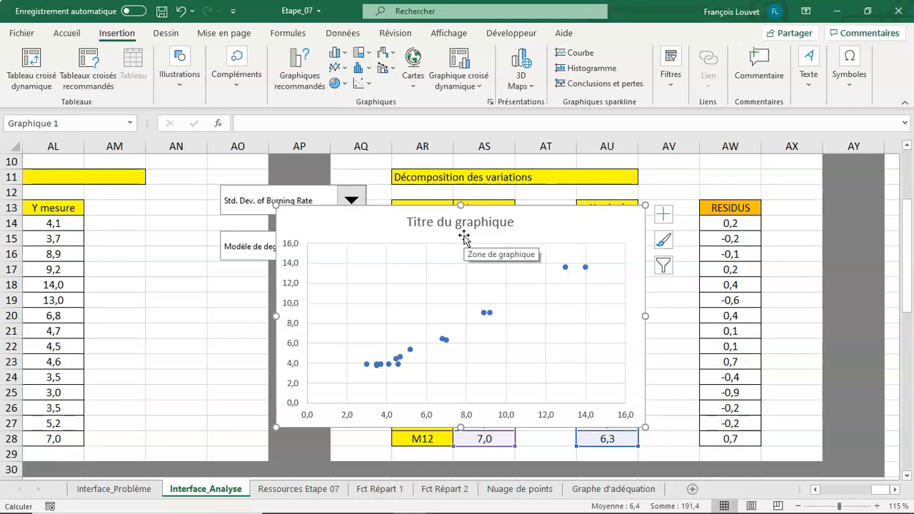
pyautogui.click(531, 239)
pyautogui.press('Delete')
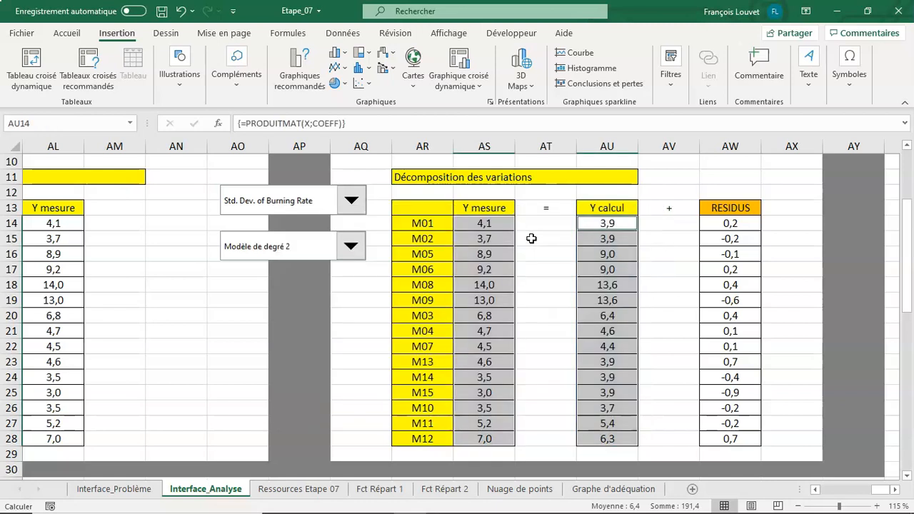
# View the Graphe d'adéquation chart sheet, and copy the Y mesure values AS14:AS28 from Interface_Analyse.
pyautogui.click(622, 490)
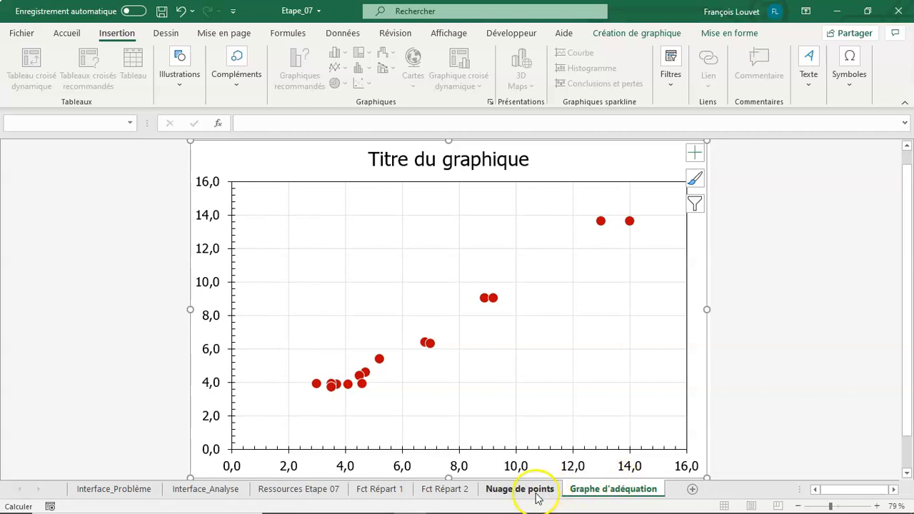
pyautogui.click(227, 491)
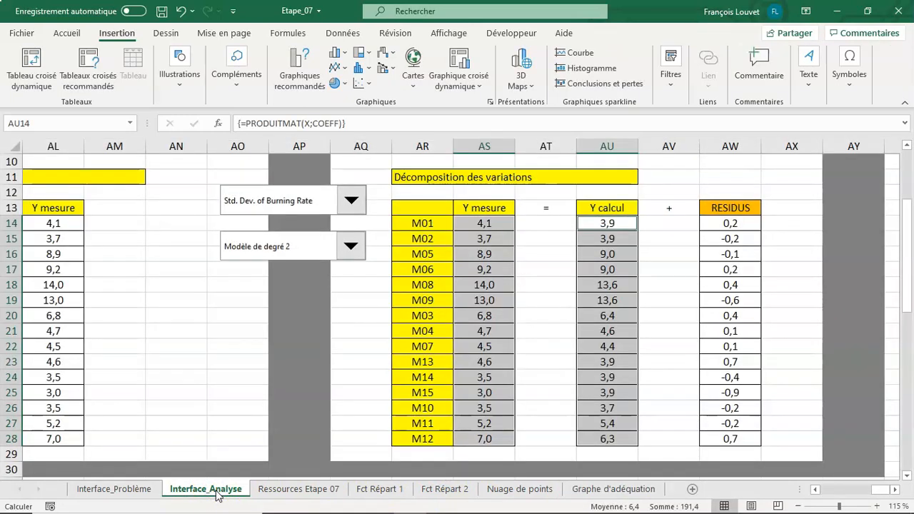
pyautogui.click(534, 248)
pyautogui.moveTo(492, 222); pyautogui.dragTo(474, 433)
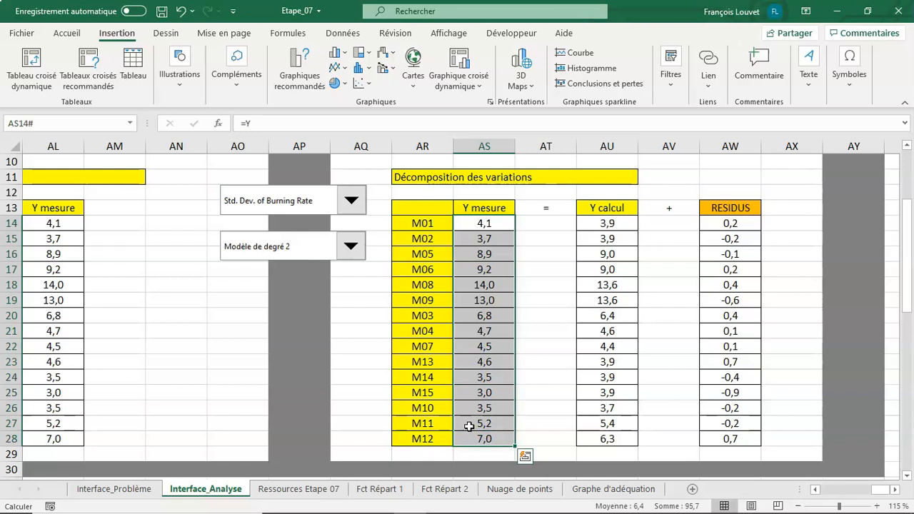
pyautogui.click(67, 33)
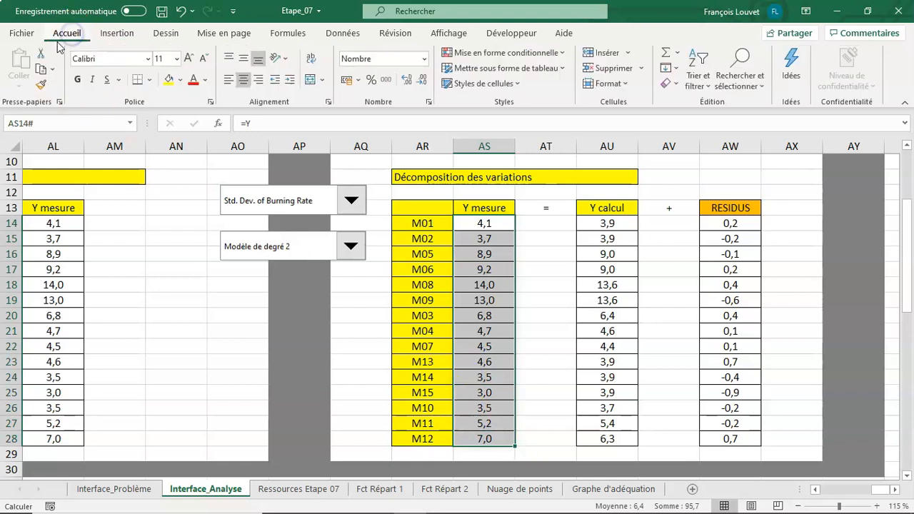
pyautogui.click(41, 70)
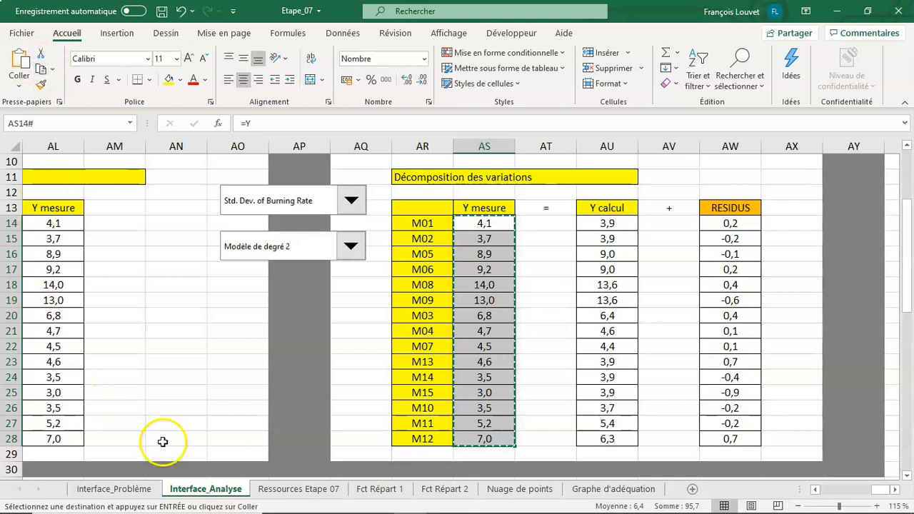
# Paste the copied Y mesure values into the Graphe d'adéquation chart as a new series with values in columns.
pyautogui.click(612, 489)
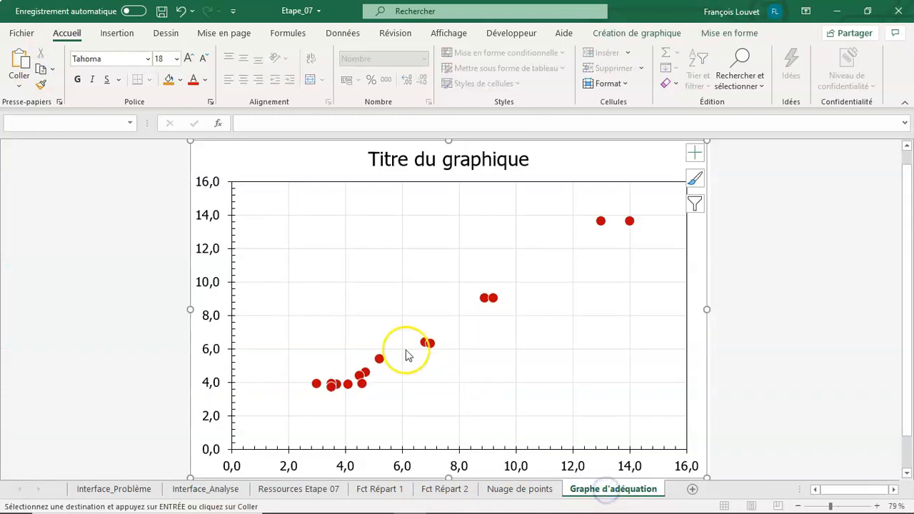
pyautogui.click(19, 85)
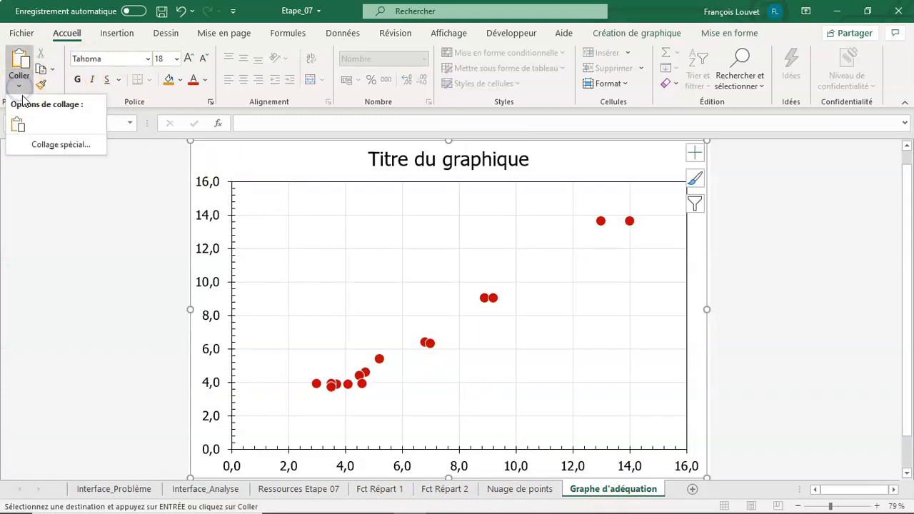
pyautogui.click(45, 144)
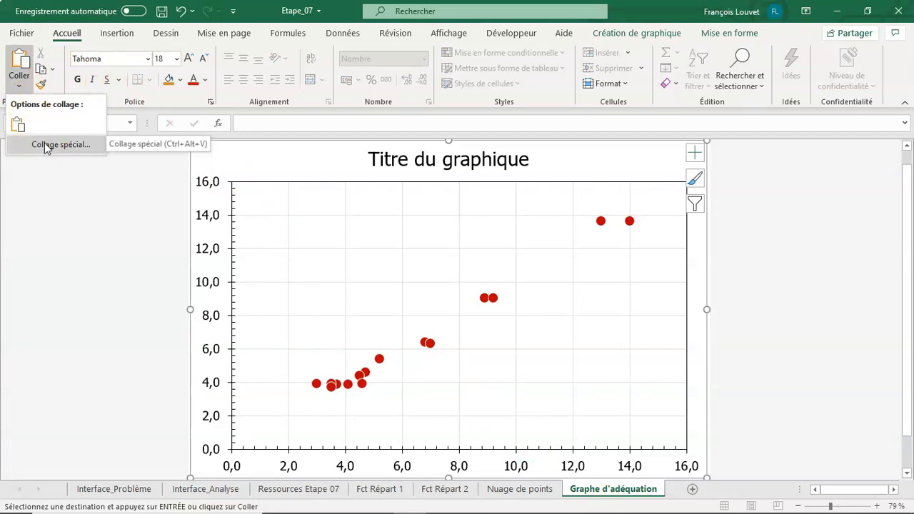
pyautogui.click(45, 144)
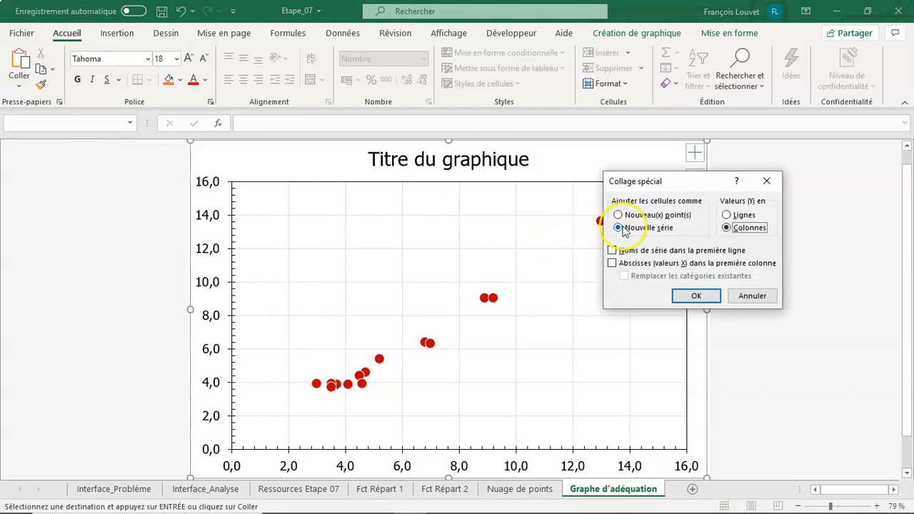
pyautogui.click(697, 296)
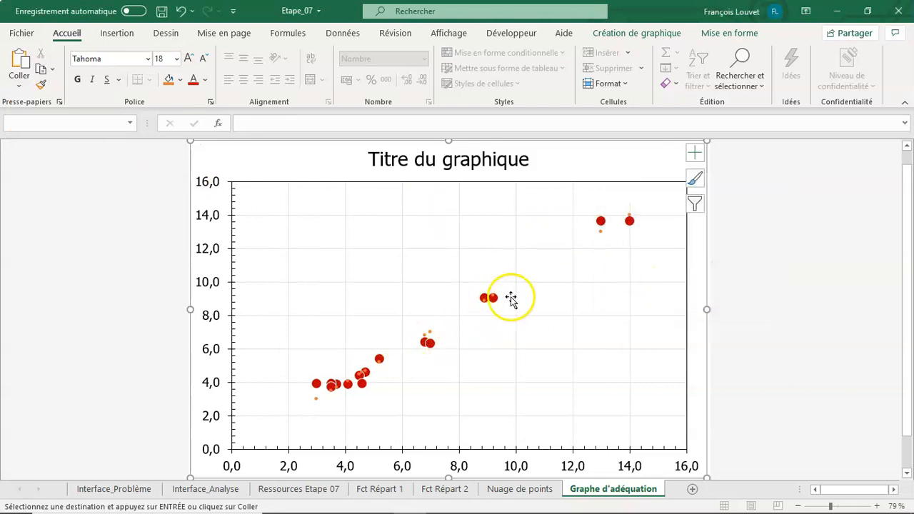
# Add a linear trendline to the newly pasted Y mesure series in the adequacy chart.
pyautogui.click(600, 234)
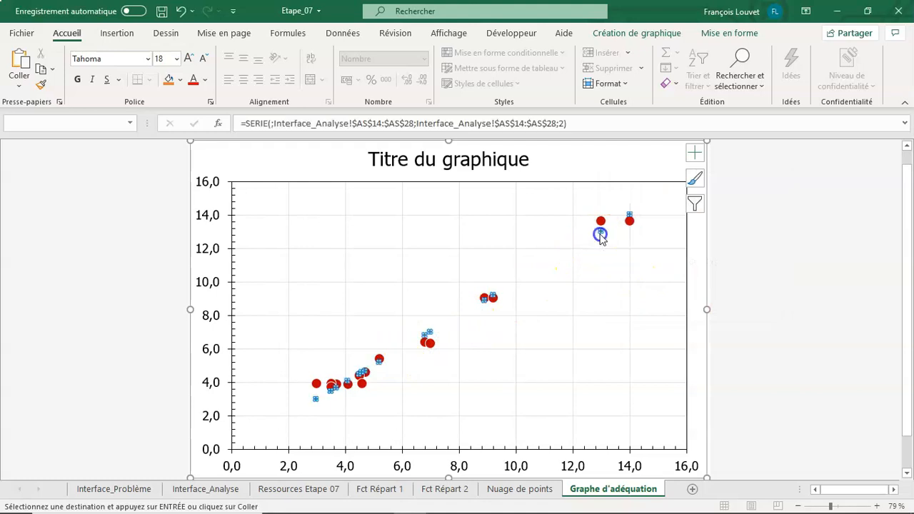
pyautogui.rightClick(601, 237)
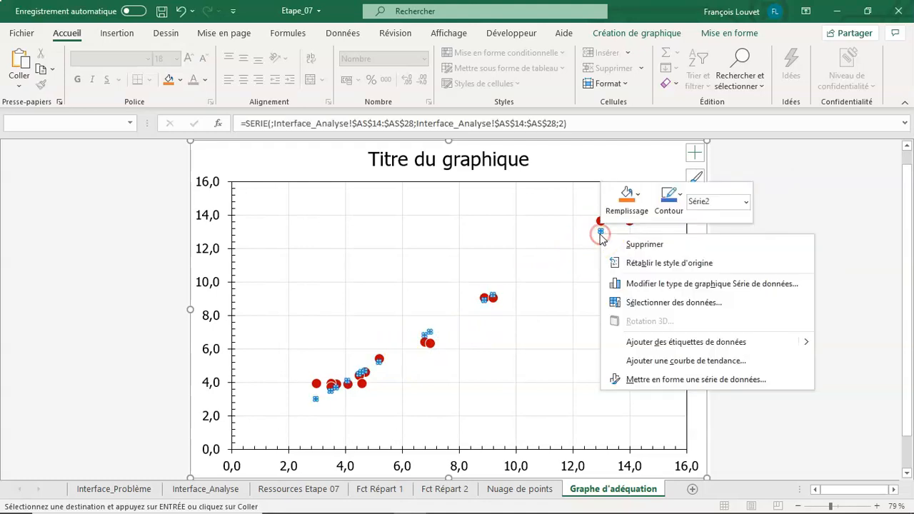
pyautogui.click(656, 363)
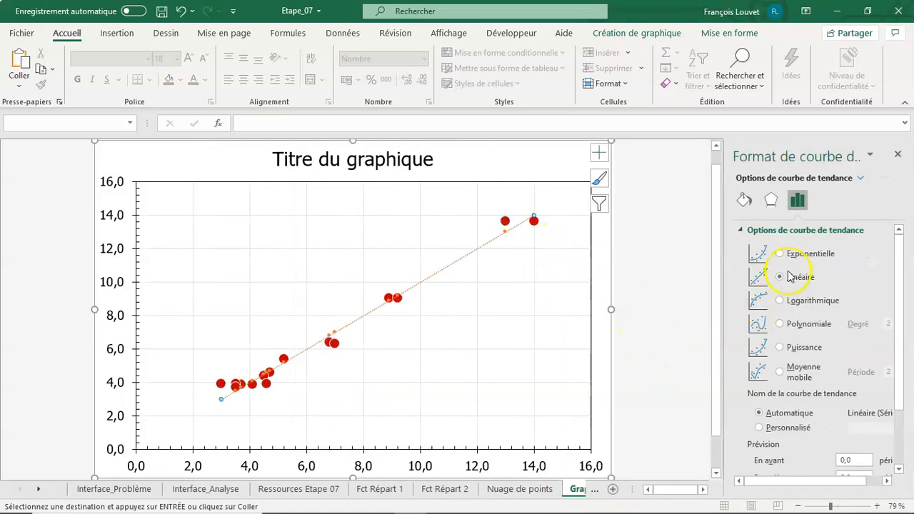
# Format the trendline as a solid-colour red line with a dashed pattern.
pyautogui.click(744, 201)
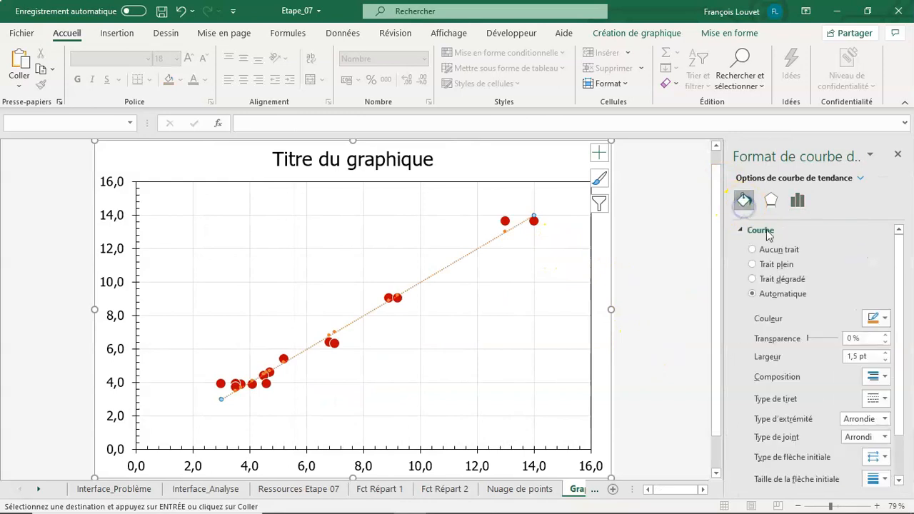
pyautogui.click(876, 318)
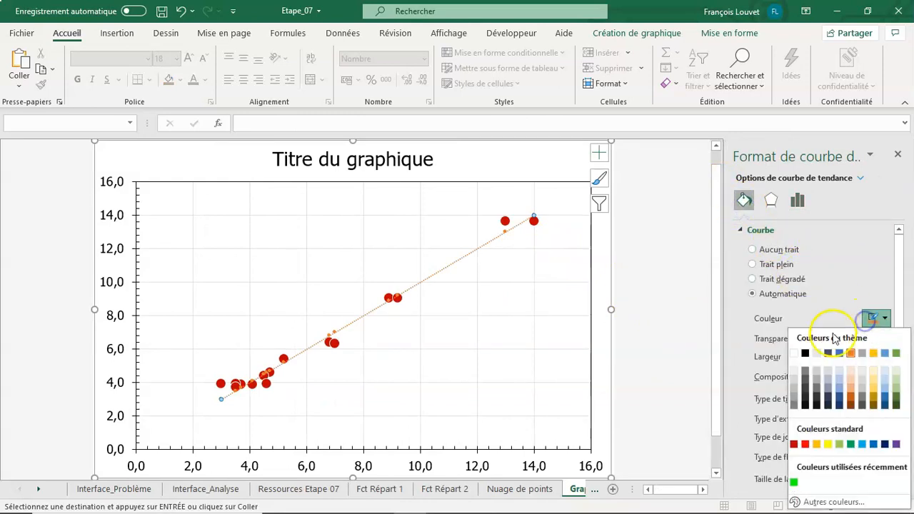
pyautogui.click(804, 444)
pyautogui.click(883, 402)
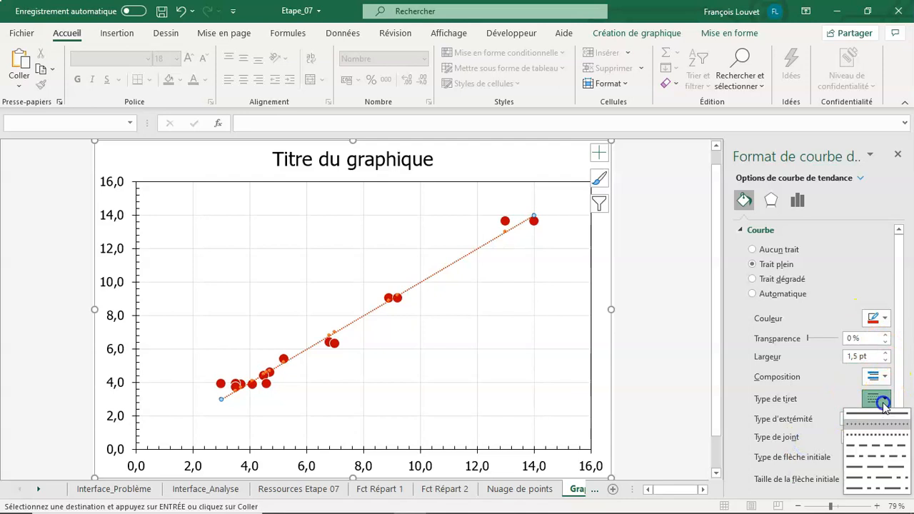
pyautogui.click(877, 424)
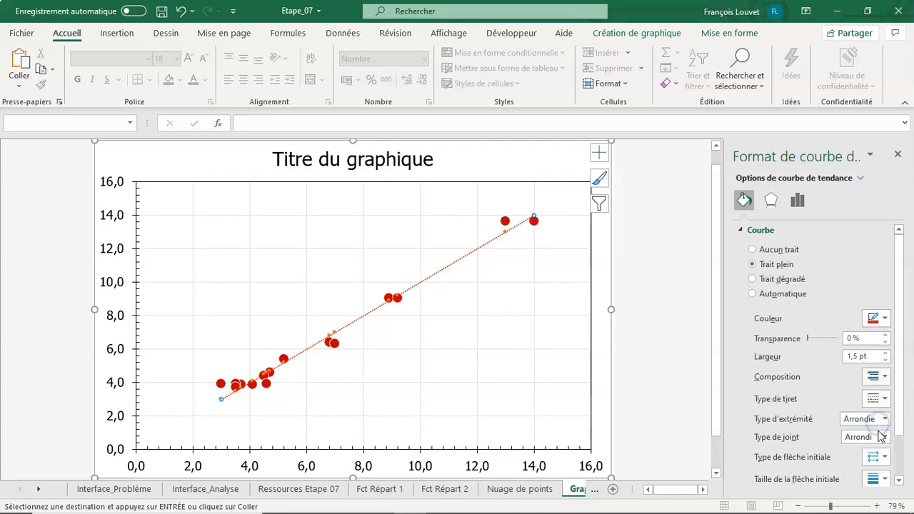
pyautogui.click(876, 399)
pyautogui.click(876, 445)
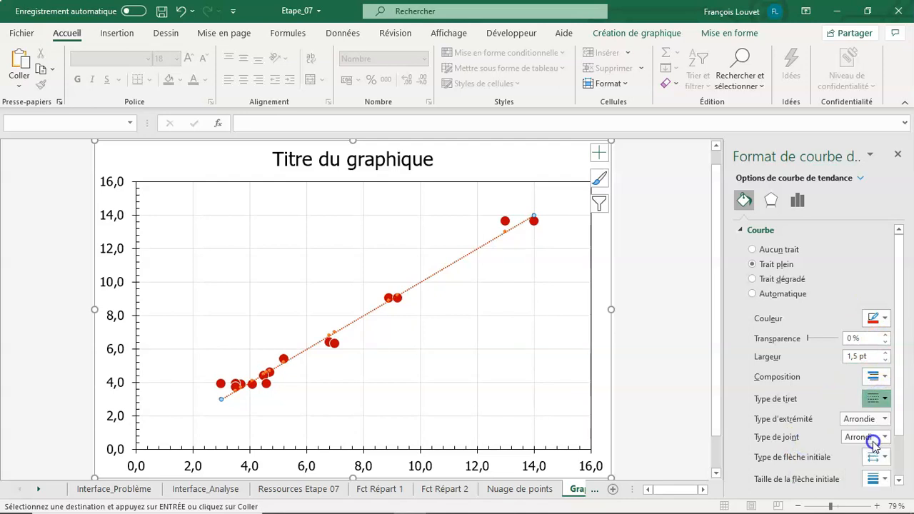
pyautogui.click(645, 300)
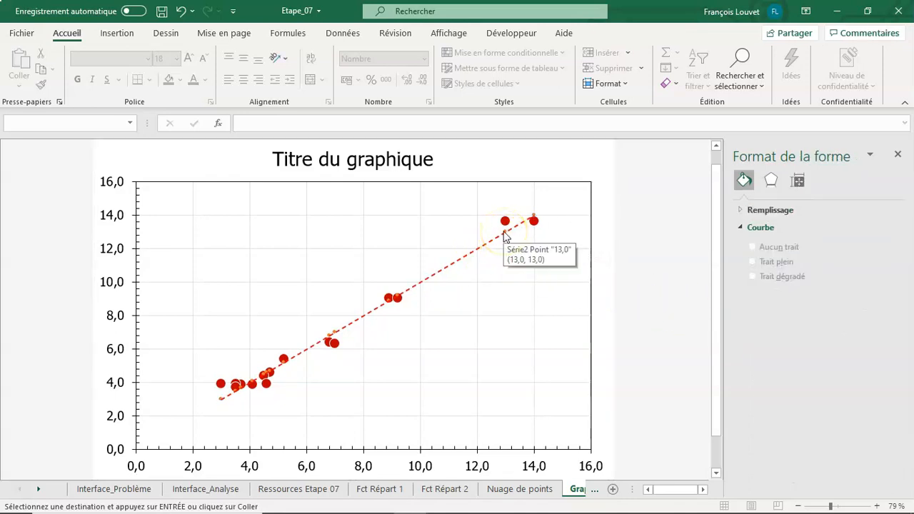
# Set the marker option of Série2 to Aucun so only its trendline is drawn, and close the formatting pane.
pyautogui.click(553, 146)
pyautogui.click(553, 147)
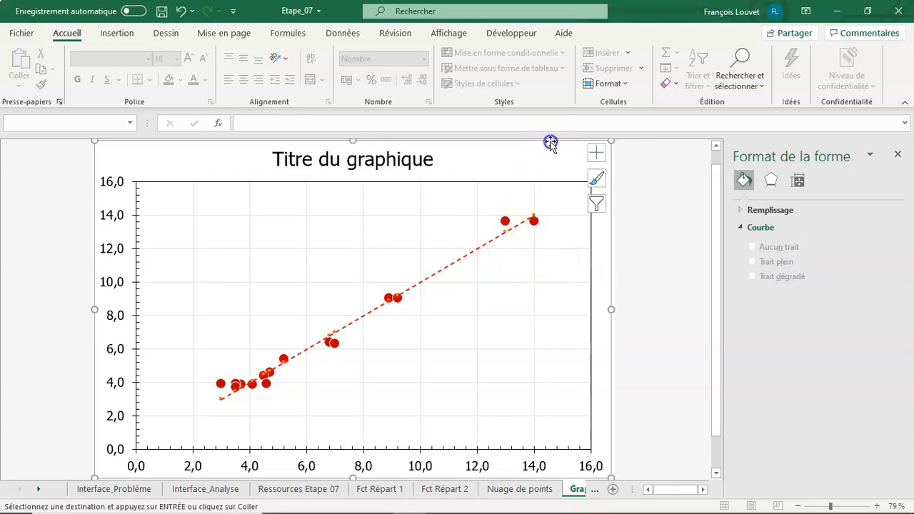
pyautogui.click(721, 33)
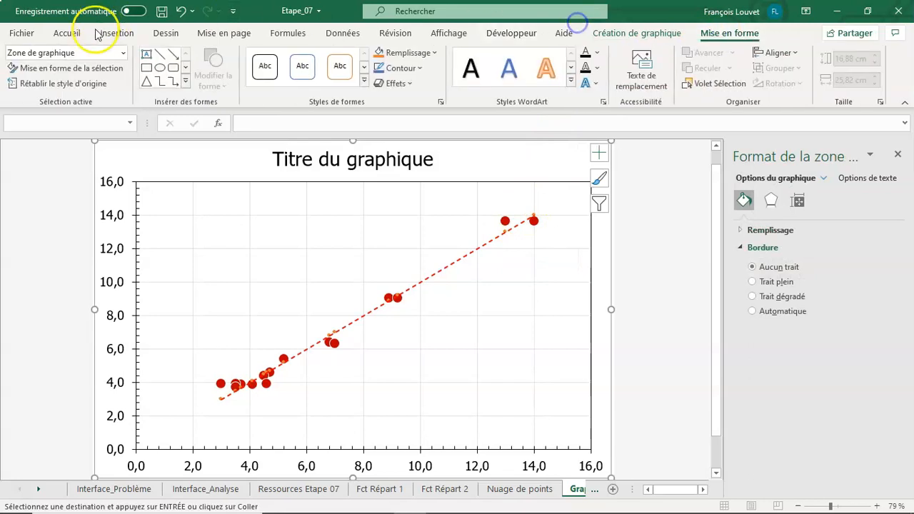
pyautogui.click(122, 53)
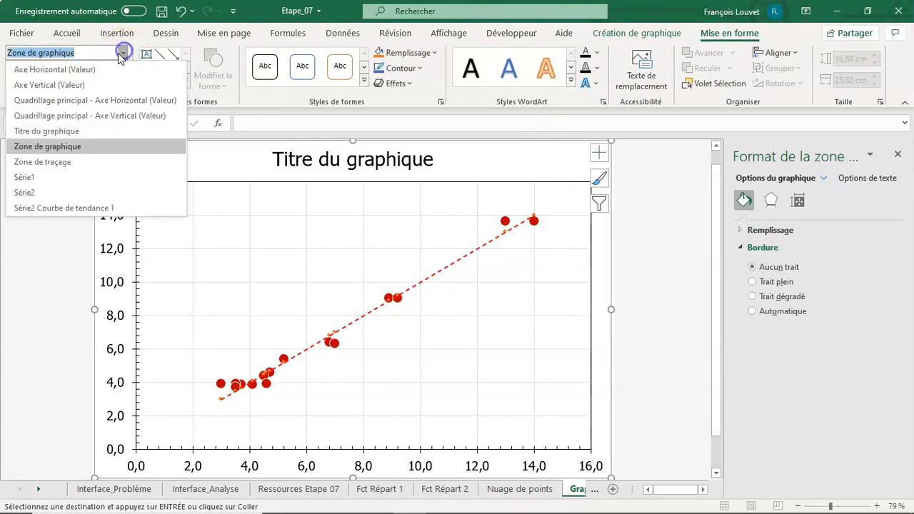
pyautogui.click(50, 192)
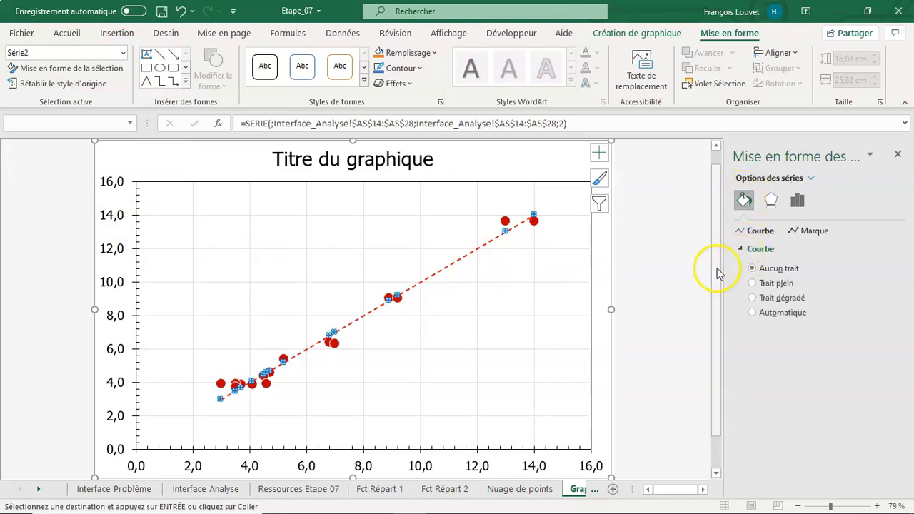
pyautogui.moveTo(722, 286); pyautogui.dragTo(626, 295)
pyautogui.click(714, 230)
pyautogui.click(696, 248)
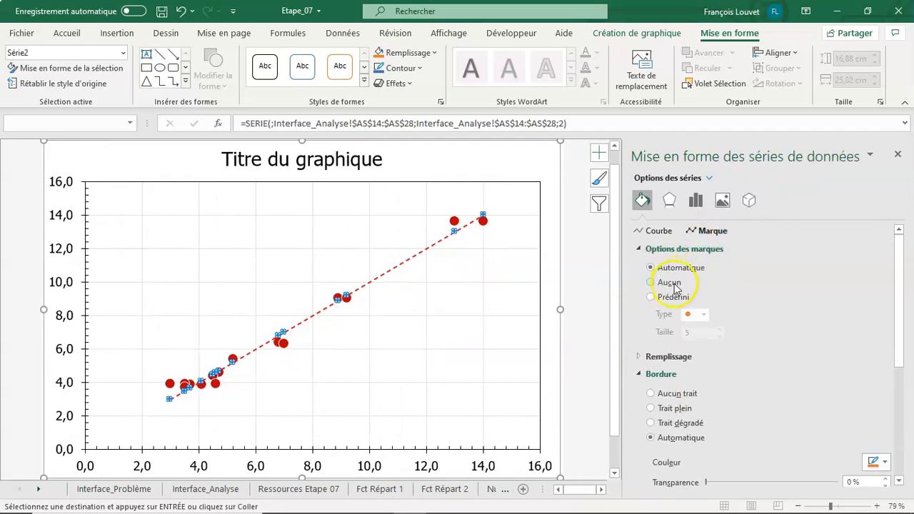
pyautogui.click(674, 286)
pyautogui.click(596, 283)
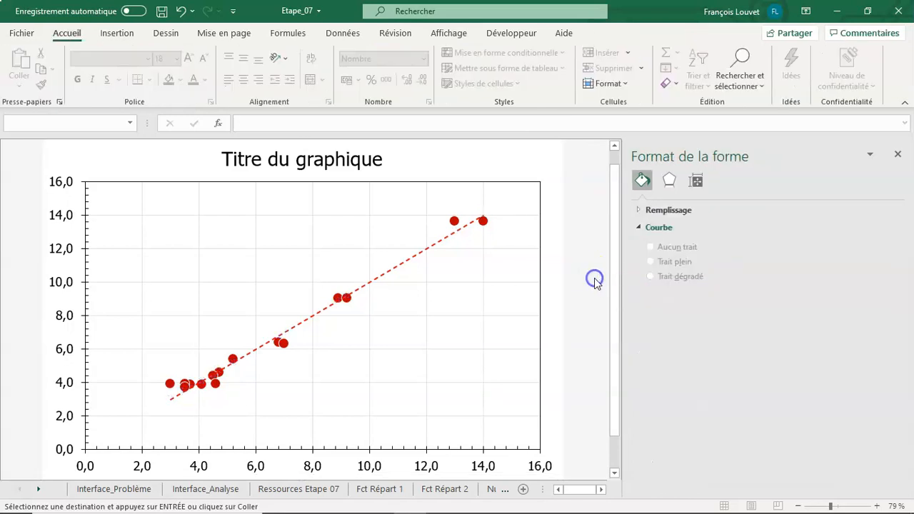
pyautogui.click(898, 156)
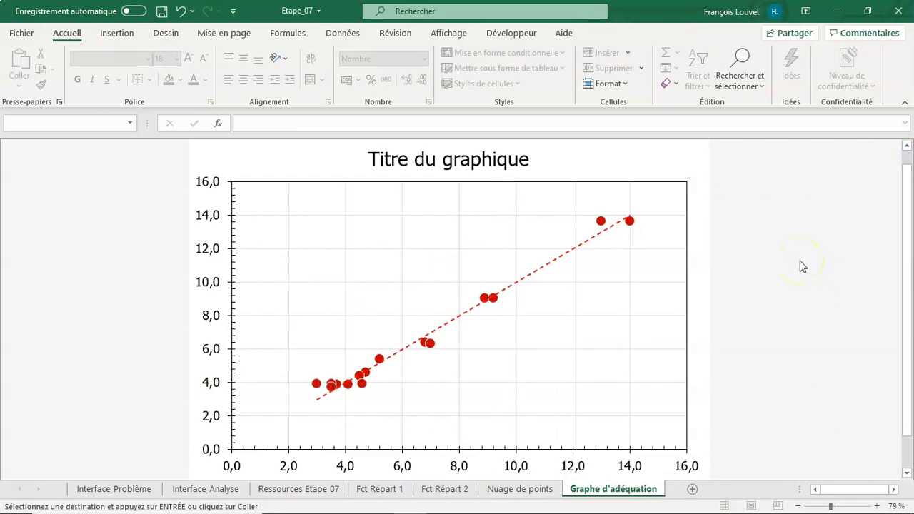
pyautogui.click(756, 261)
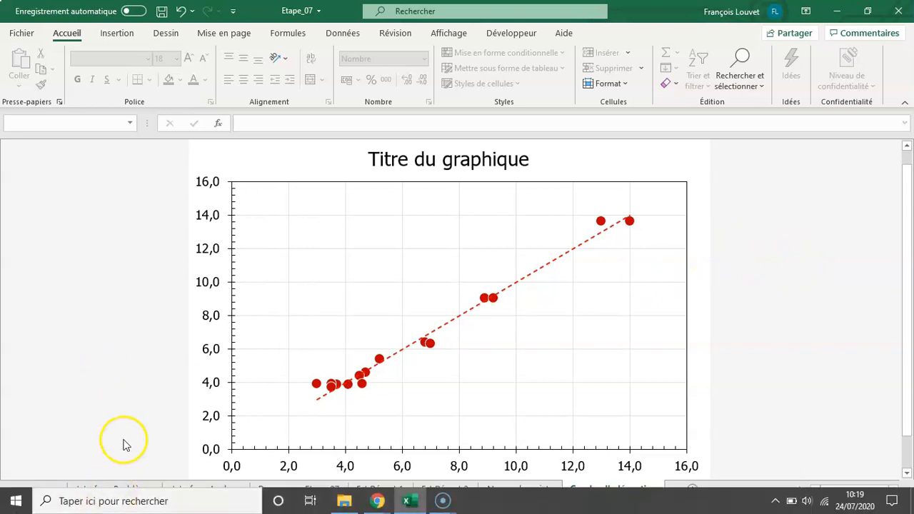
# Copy the response drop-down list linked to INDEX_R from the Interface_Problème sheet.
pyautogui.click(125, 490)
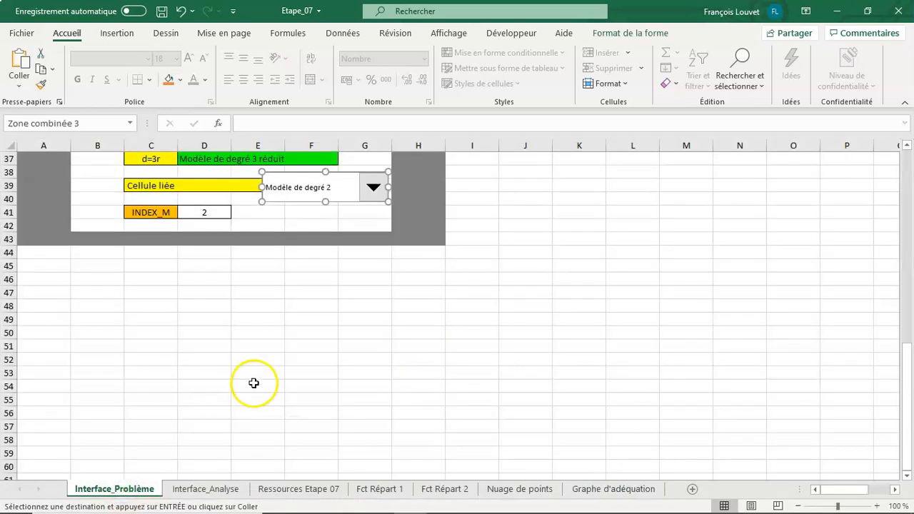
pyautogui.scroll(10, 250, 382)
pyautogui.scroll(2, 252, 383)
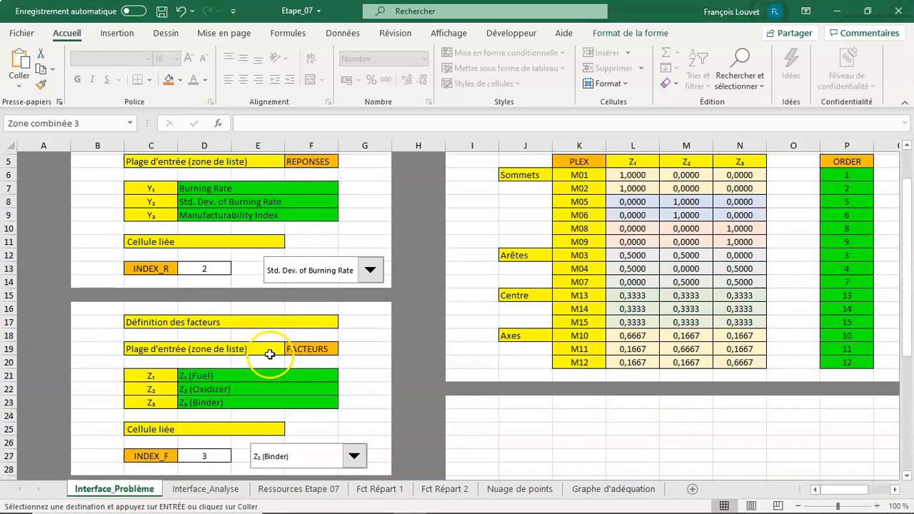
pyautogui.keyDown('ctrl'); pyautogui.click(320, 321); pyautogui.keyUp('ctrl')
pyautogui.rightClick(320, 321)
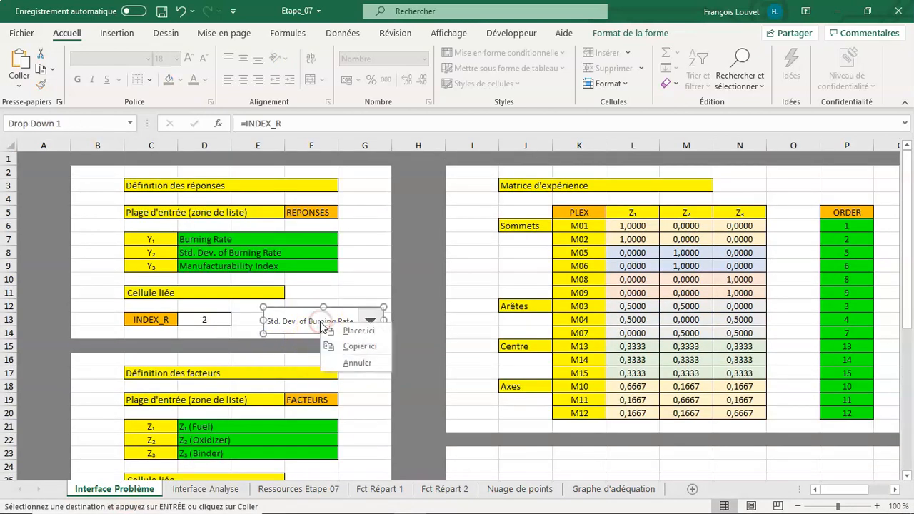
pyautogui.rightClick(305, 322)
pyautogui.click(324, 355)
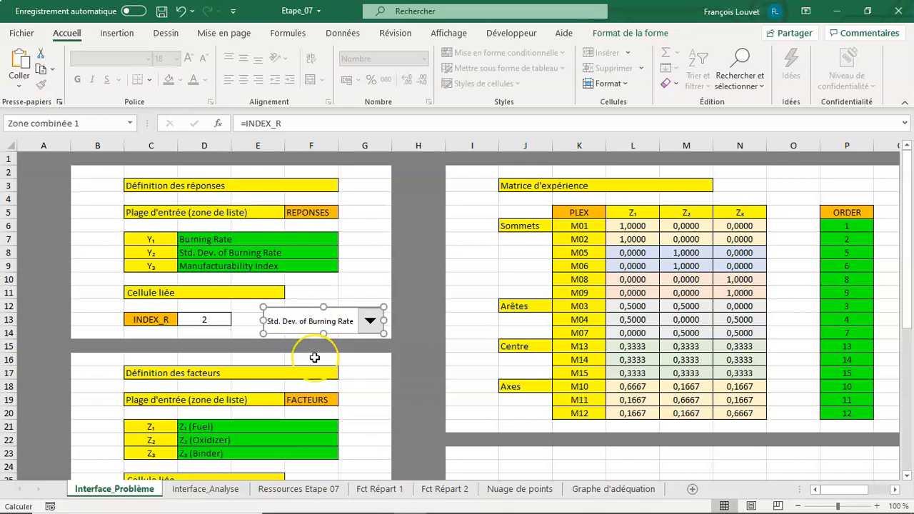
# Paste the response drop-down list onto the Graphe d'adéquation chart sheet and deselect it.
pyautogui.click(588, 490)
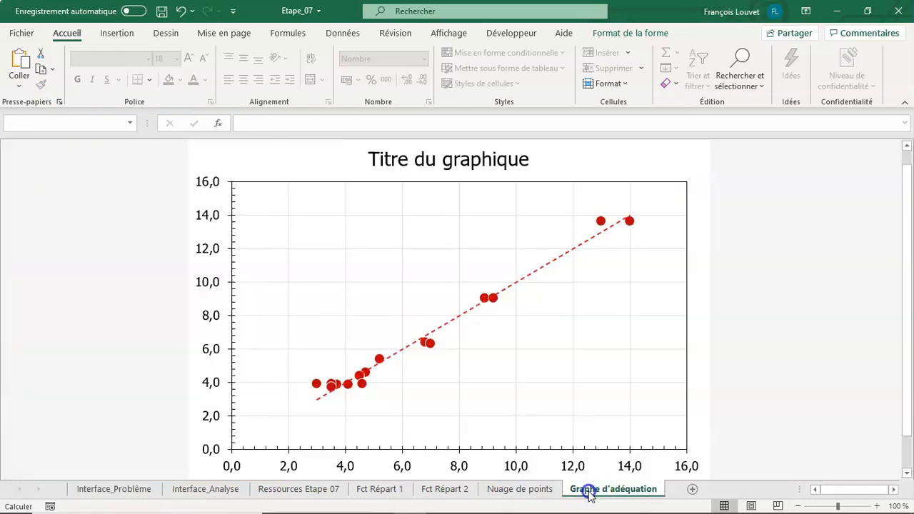
pyautogui.click(223, 142)
pyautogui.click(27, 67)
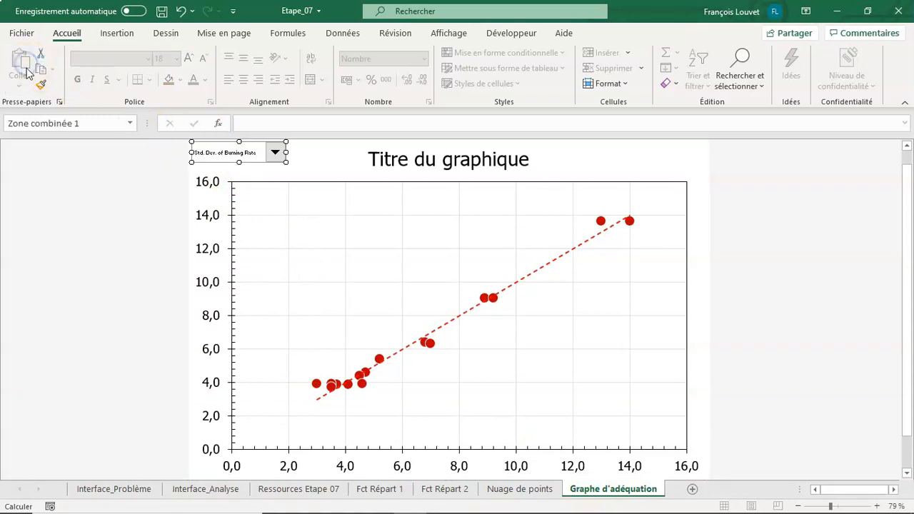
pyautogui.click(192, 170)
# Switch the response on the adequacy chart to Burning Rate and on to Manufacturability Index.
pyautogui.click(274, 152)
pyautogui.click(264, 167)
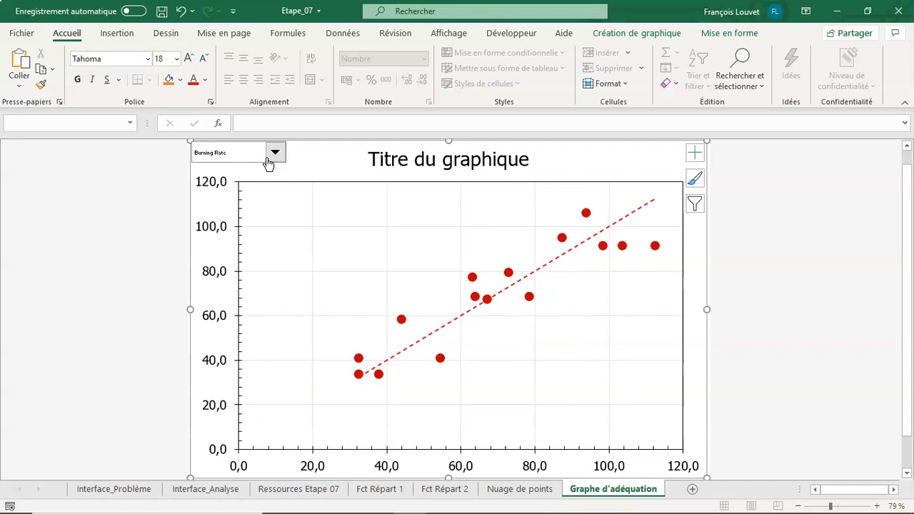
pyautogui.click(275, 152)
pyautogui.click(263, 174)
pyautogui.click(274, 152)
pyautogui.click(259, 180)
# Move the response drop-down list into the empty lower-right area of the chart's plot and deselect it.
pyautogui.rightClick(243, 157)
pyautogui.click(237, 150)
pyautogui.moveTo(239, 152); pyautogui.dragTo(609, 409)
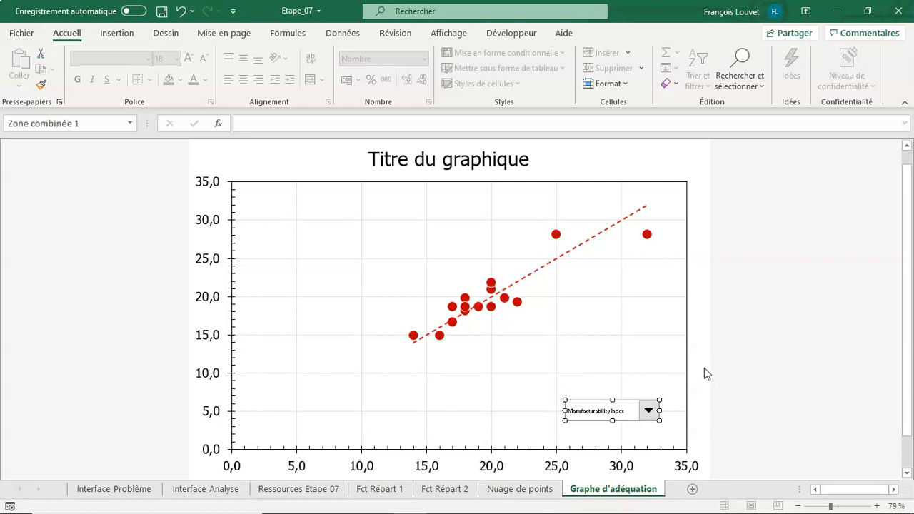
pyautogui.click(694, 147)
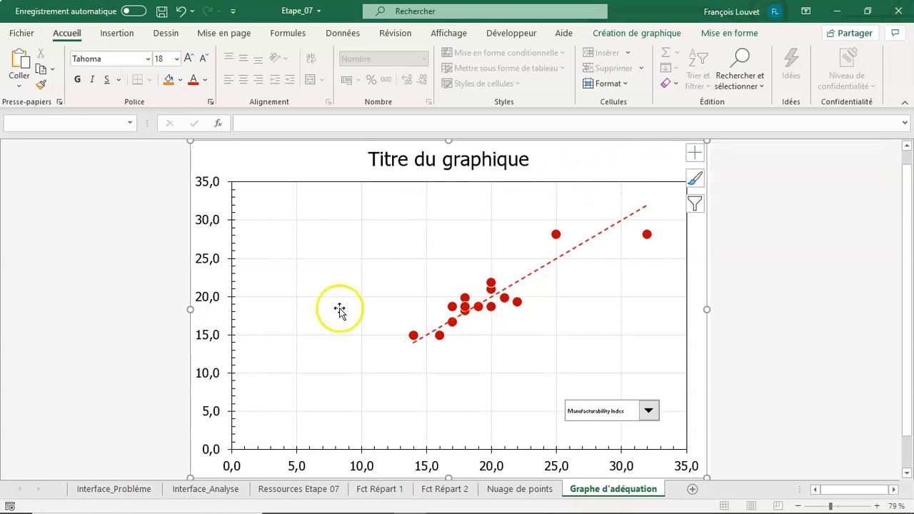
# Copy the model drop-down list linked to INDEX_M from the Interface_Problème sheet, paste it onto the Graphe d'adéquation chart sheet and deselect it.
pyautogui.click(143, 491)
pyautogui.scroll(-8, 285, 367)
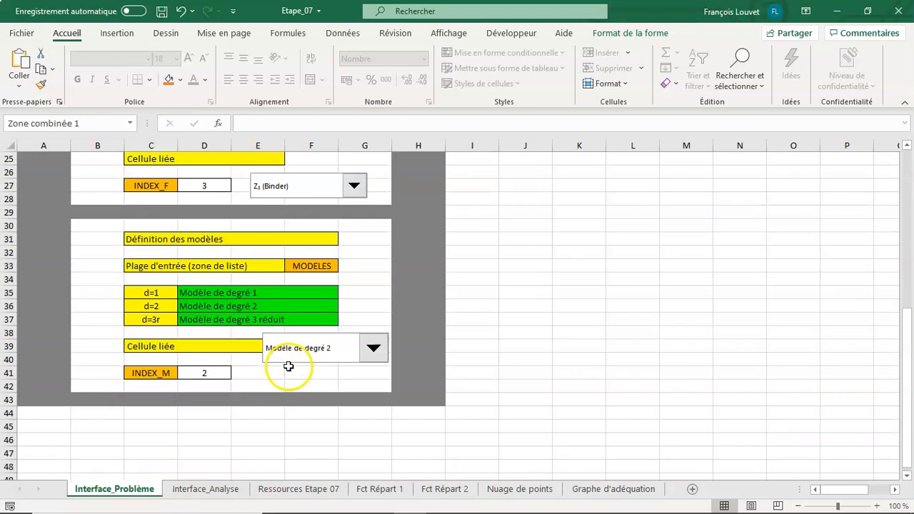
pyautogui.rightClick(308, 348)
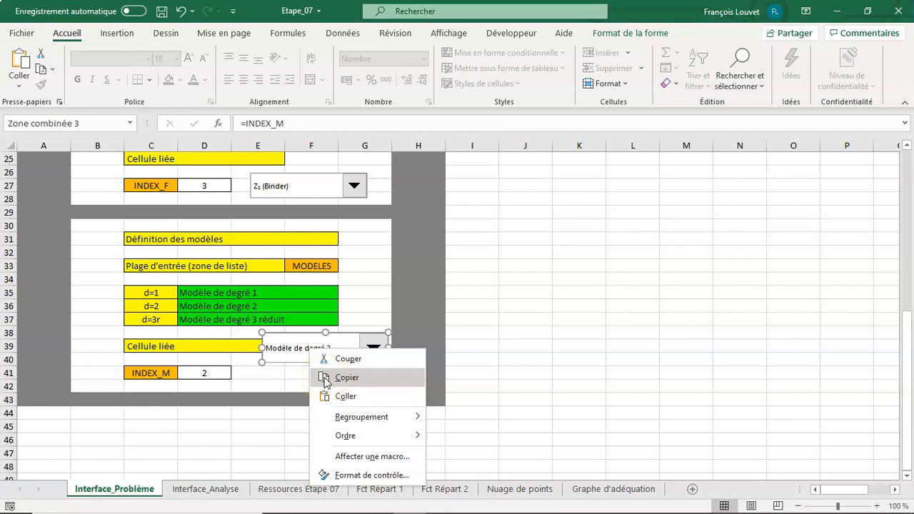
pyautogui.click(324, 379)
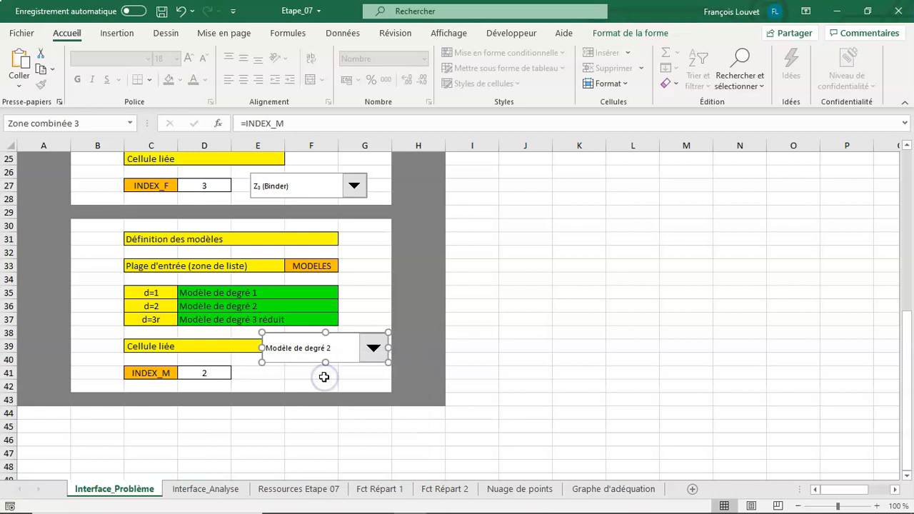
pyautogui.click(631, 492)
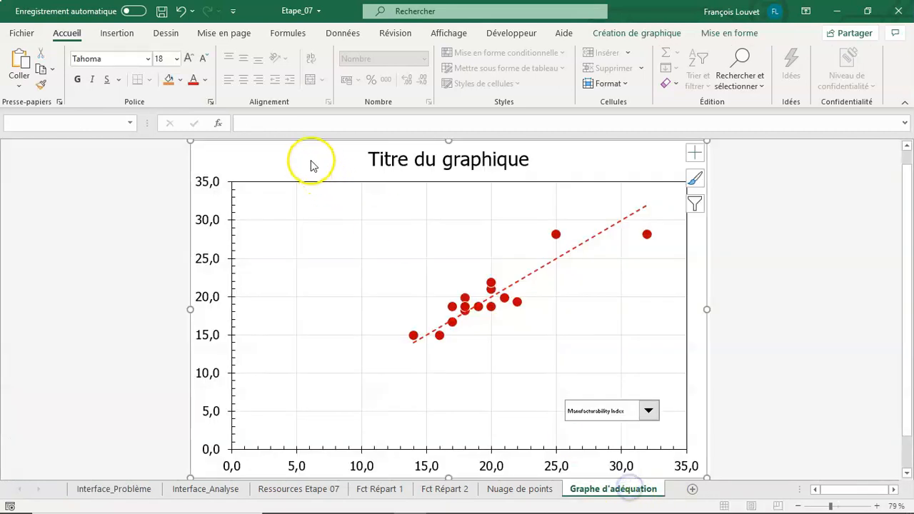
pyautogui.click(17, 64)
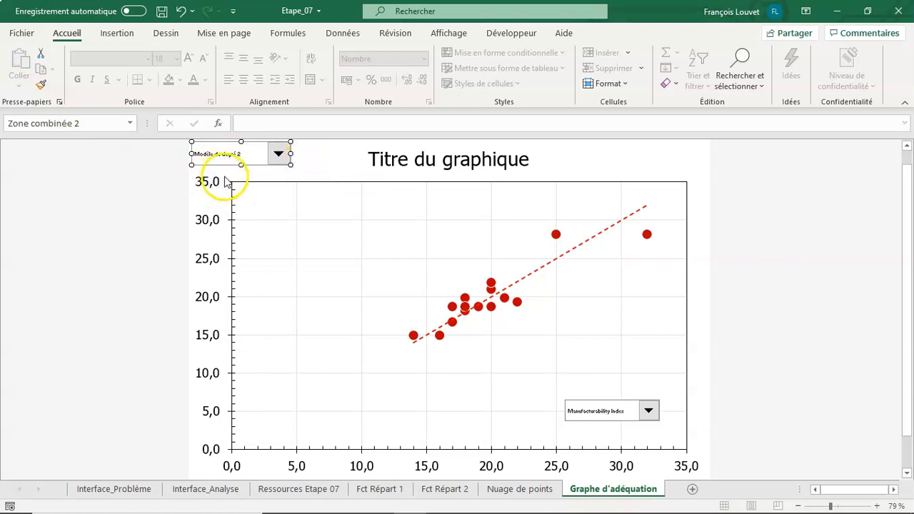
pyautogui.press('Escape')
# Switch the adequacy chart's model to Modèle de degré 1 and its response to Burning Rate.
pyautogui.click(278, 159)
pyautogui.click(265, 171)
pyautogui.click(607, 410)
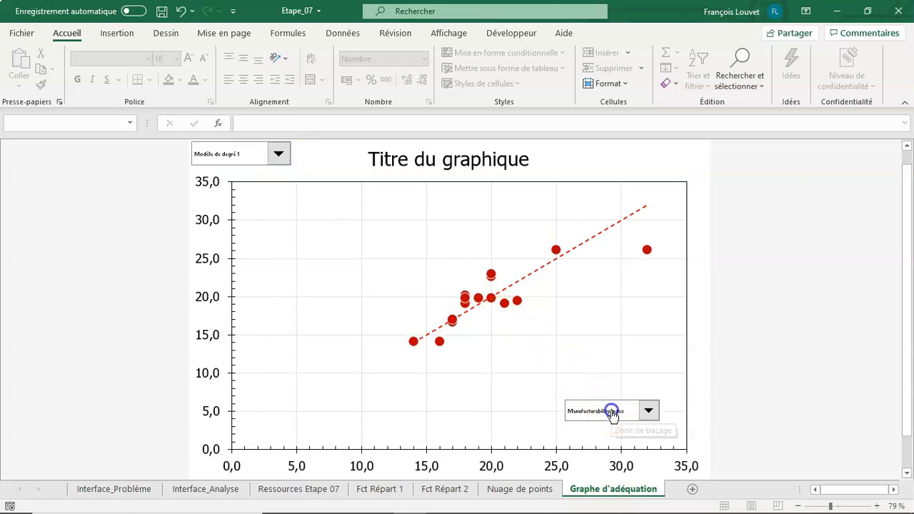
pyautogui.click(604, 427)
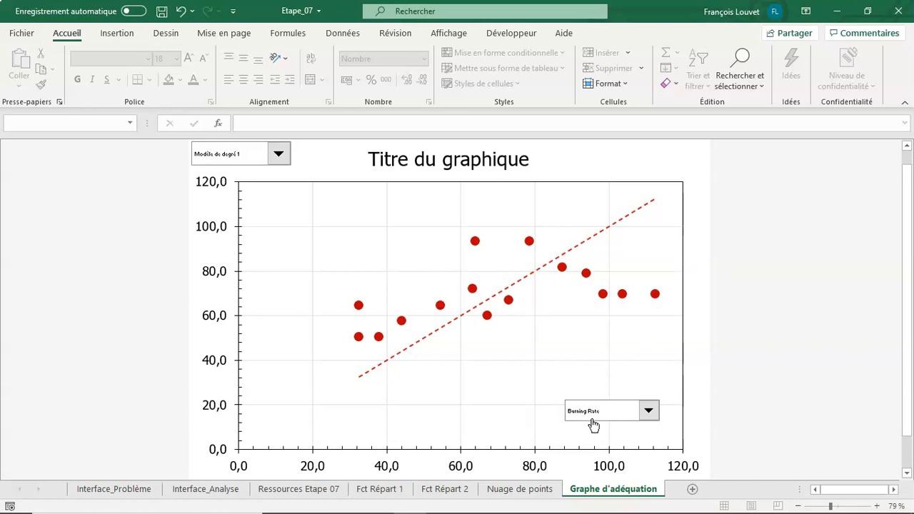
# Switch the chart's model to Modèle de degré 2 and on to Modèle de degré 3 réduit, and save the workbook.
pyautogui.click(278, 153)
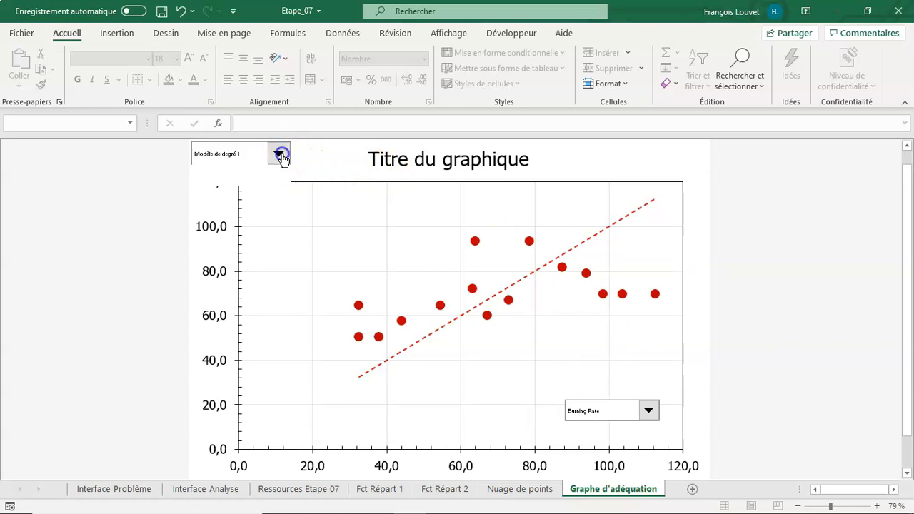
pyautogui.click(258, 176)
pyautogui.click(277, 154)
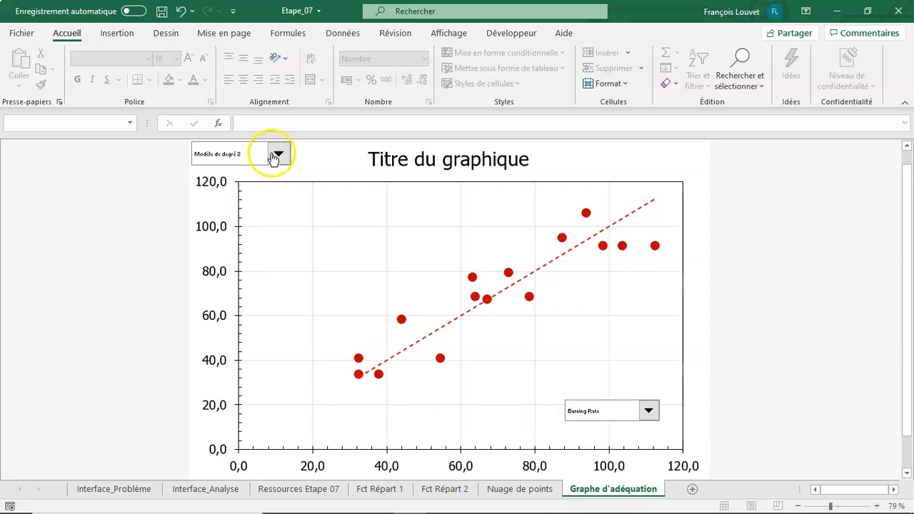
pyautogui.click(250, 183)
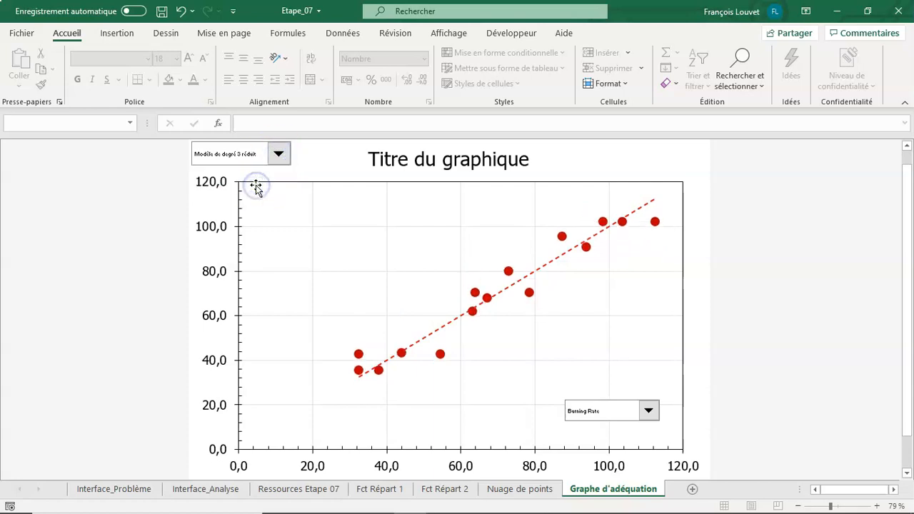
pyautogui.click(163, 12)
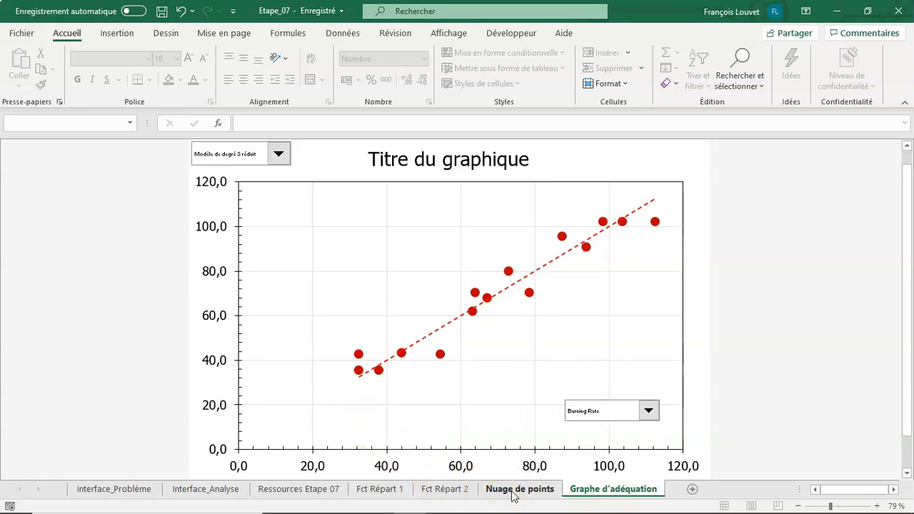
# Insert a CONCATENER function in cell AT3 for the chart title on the Interface_Analyse sheet, keeping the title cells uncovered.
pyautogui.click(205, 489)
pyautogui.scroll(3, 614, 407)
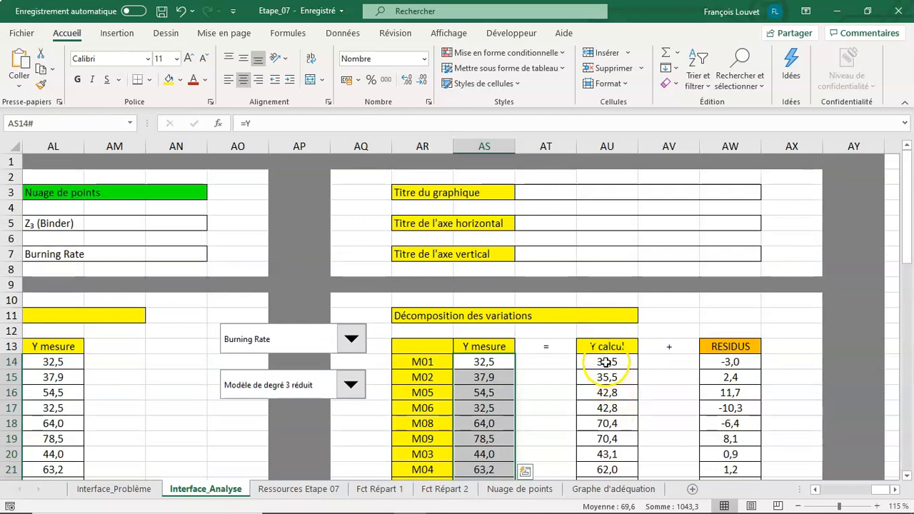
pyautogui.click(552, 195)
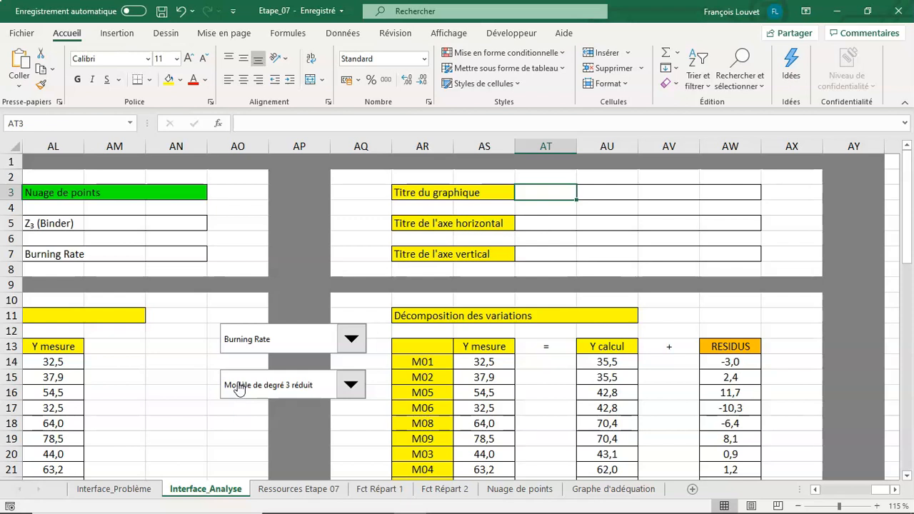
pyautogui.click(550, 196)
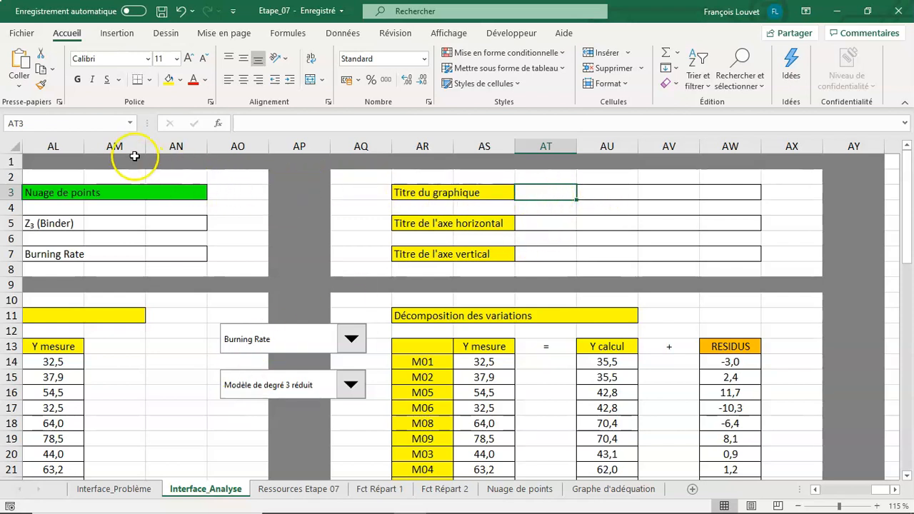
pyautogui.click(284, 35)
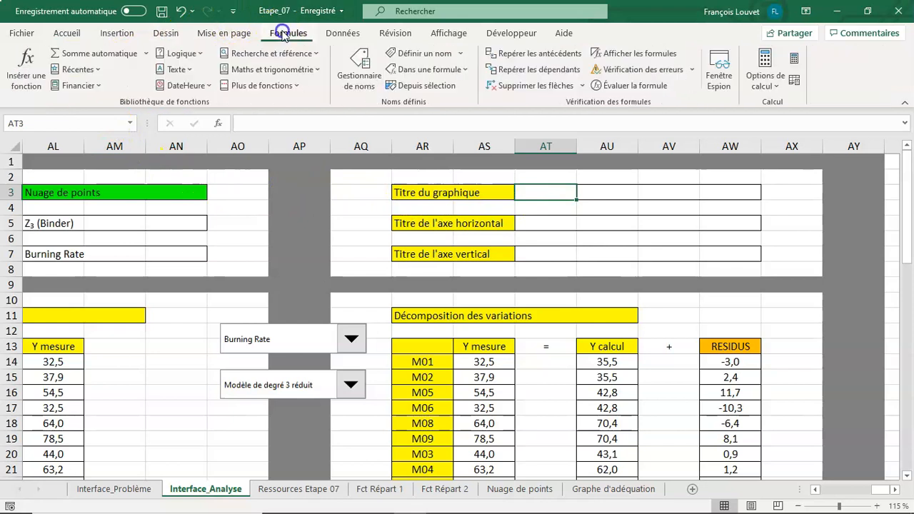
pyautogui.click(27, 67)
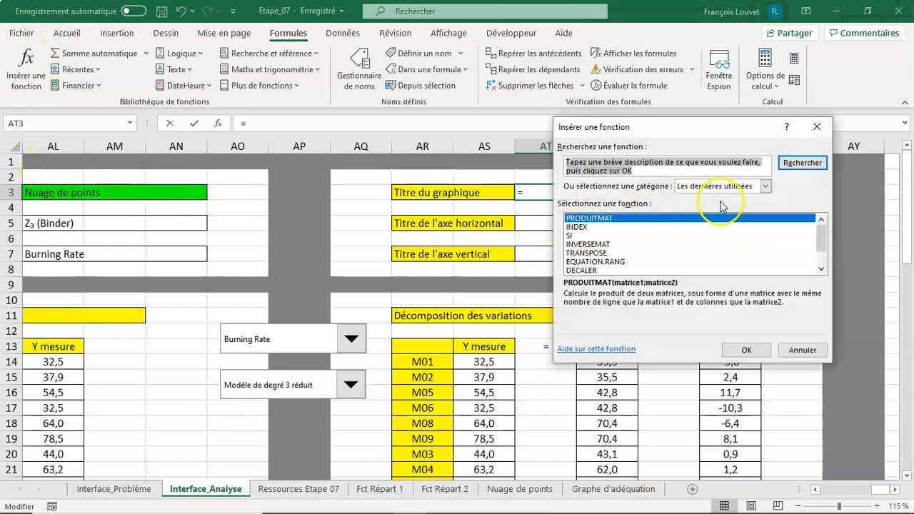
pyautogui.click(728, 186)
pyautogui.click(716, 208)
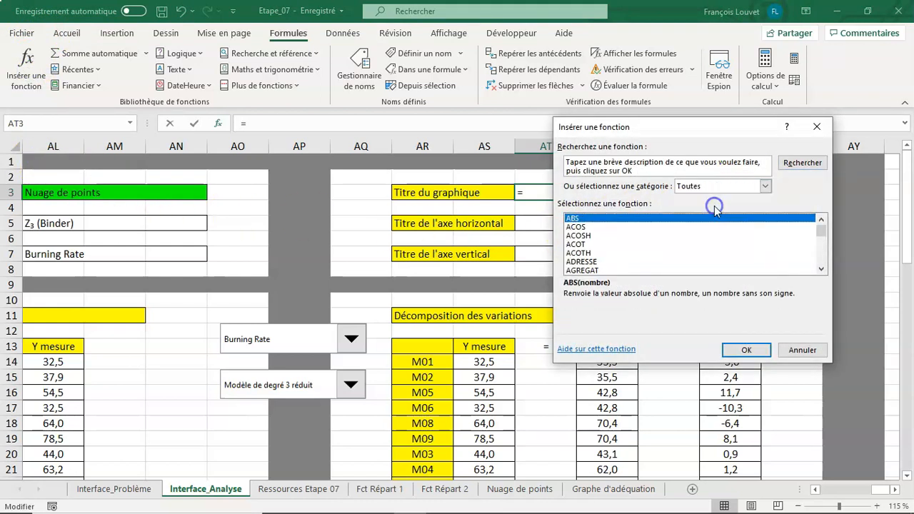
pyautogui.write('con')
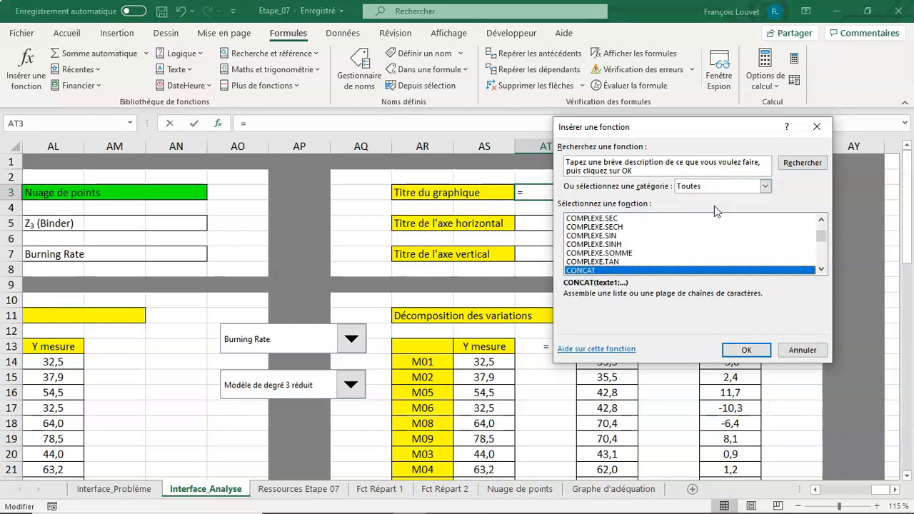
pyautogui.scroll(-1, 618, 271)
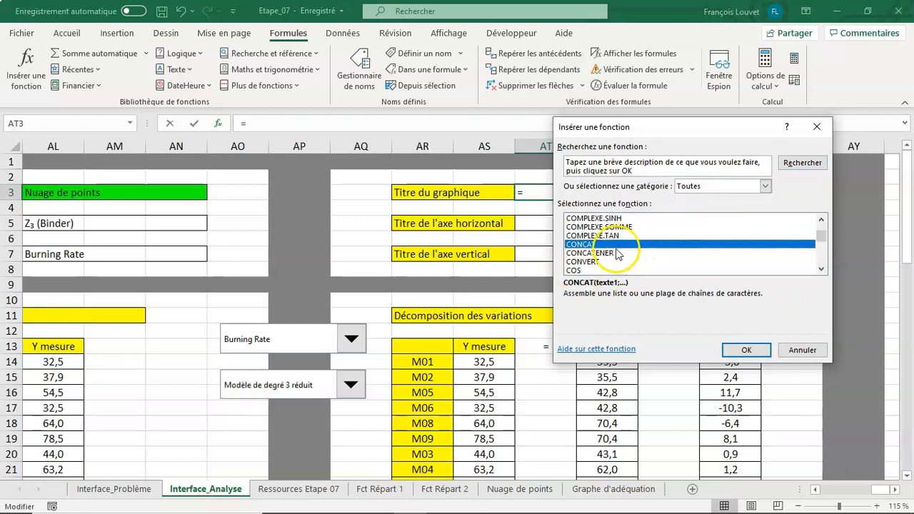
pyautogui.click(616, 253)
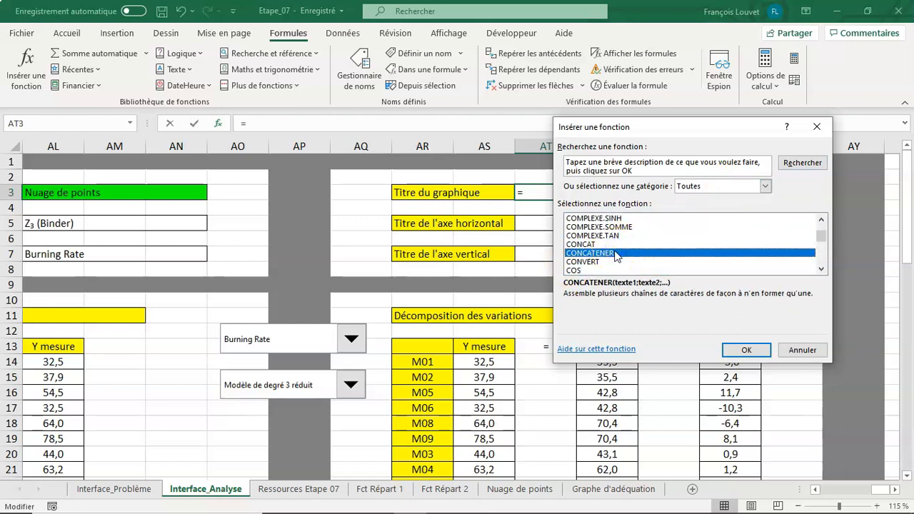
pyautogui.click(745, 351)
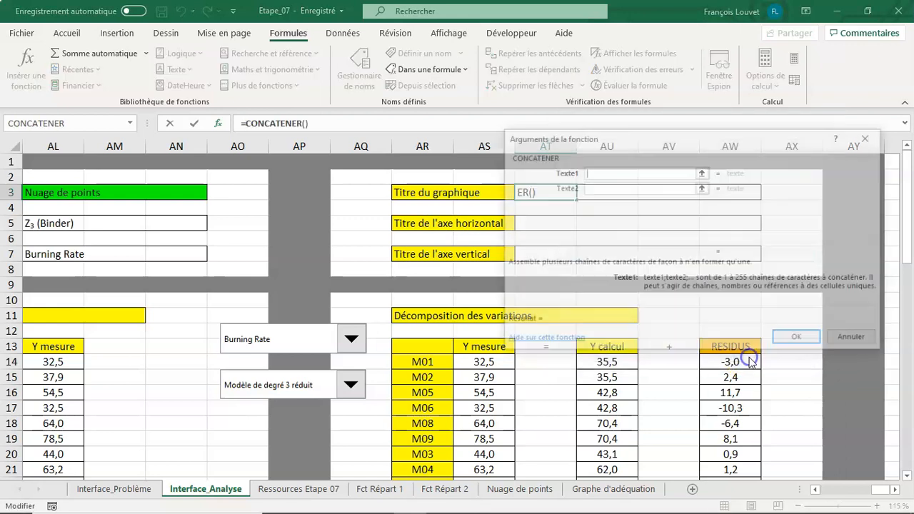
pyautogui.moveTo(690, 139); pyautogui.dragTo(687, 250)
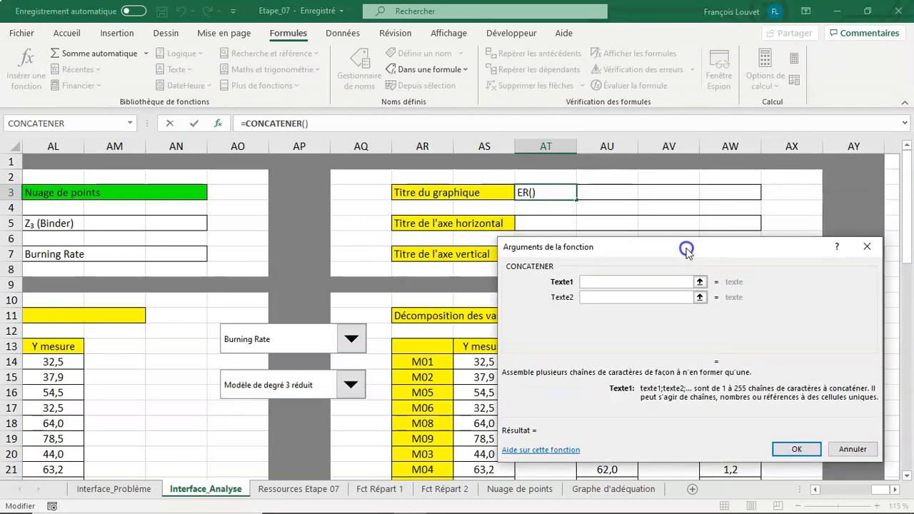
pyautogui.write("Graphe d'a")
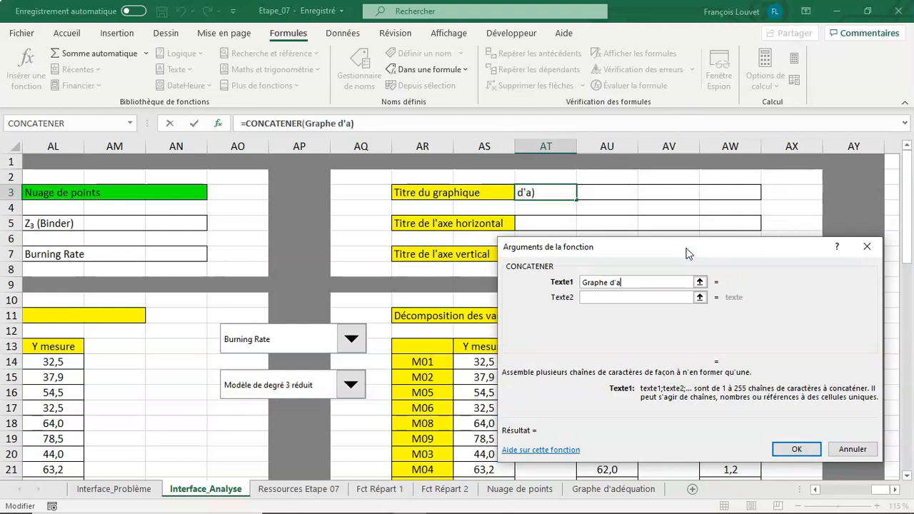
pyautogui.press('BackSpace')
pyautogui.press('BackSpace')
pyautogui.press('BackSpace')
pyautogui.press('BackSpace')
pyautogui.press('BackSpace')
pyautogui.press('BackSpace')
pyautogui.press('BackSpace')
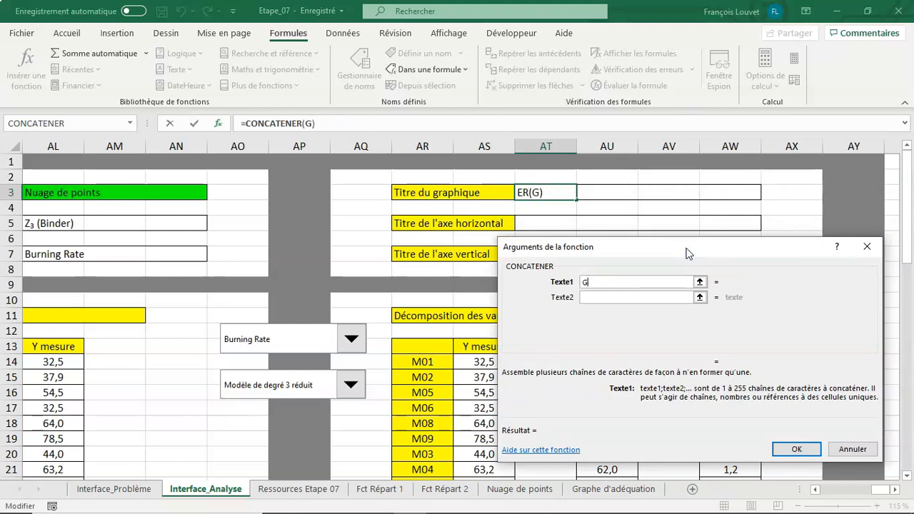
pyautogui.press('BackSpace')
# Enter "Adéquation du modèle (" in quotation marks as the first text argument of the CONCATENER function.
pyautogui.write('Adéq')
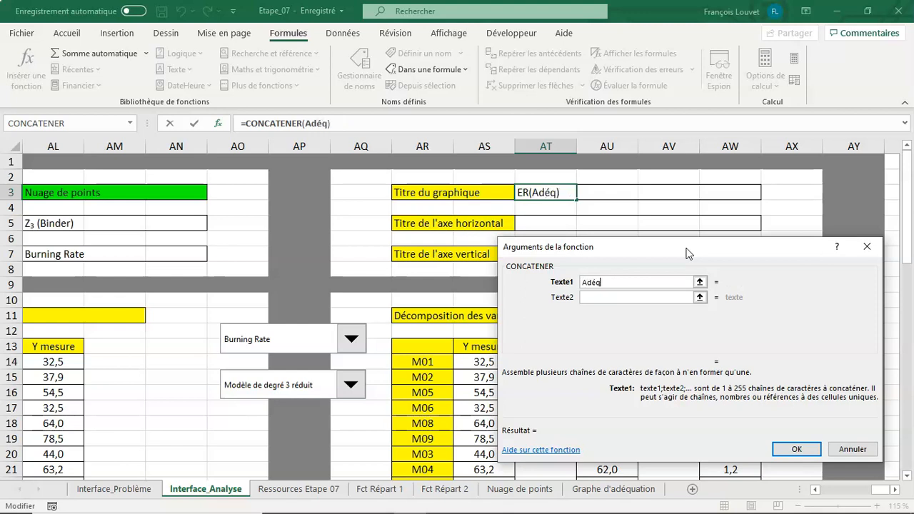
pyautogui.write('uatio ')
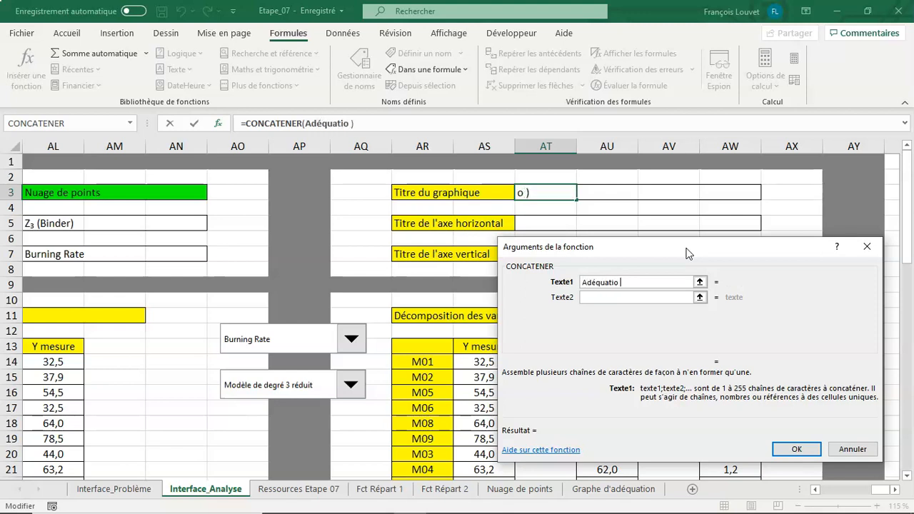
pyautogui.write('n du m')
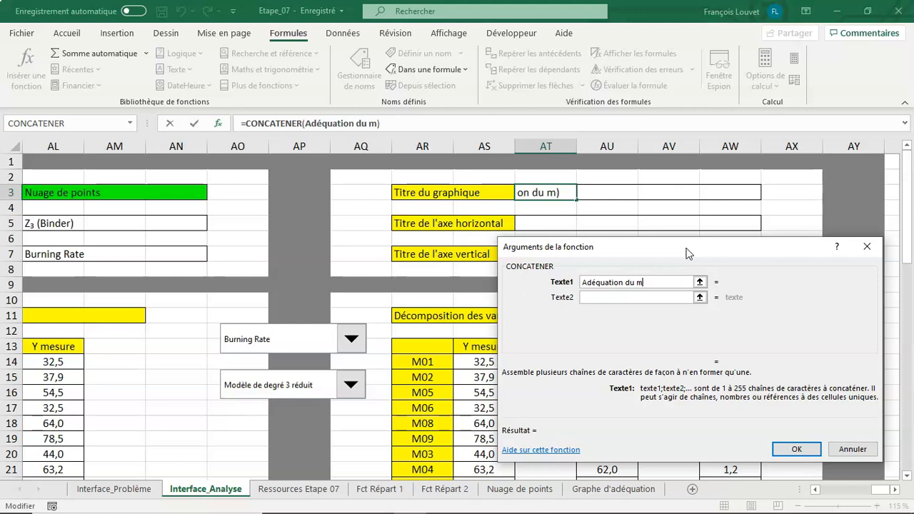
pyautogui.write('odèo')
pyautogui.press('BackSpace')
pyautogui.press('BackSpace')
pyautogui.press('BackSpace')
pyautogui.write('le (')
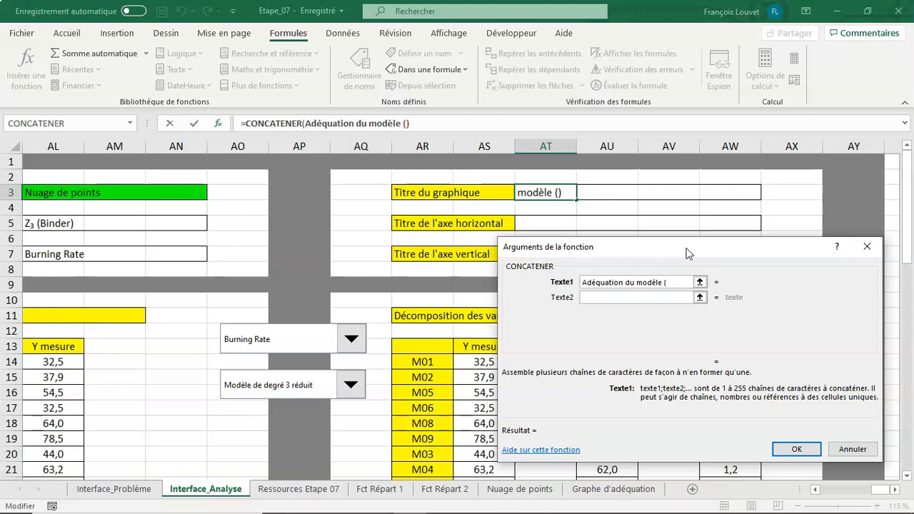
pyautogui.click(589, 283)
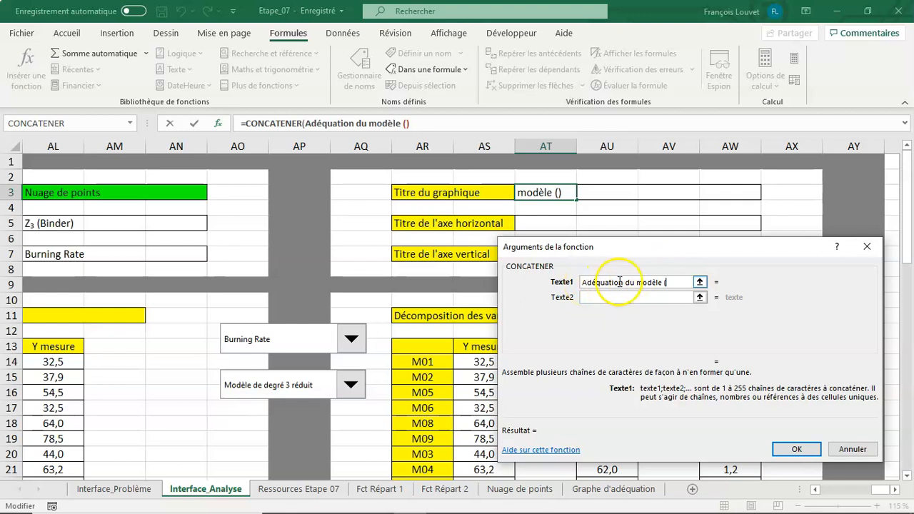
pyautogui.click(652, 298)
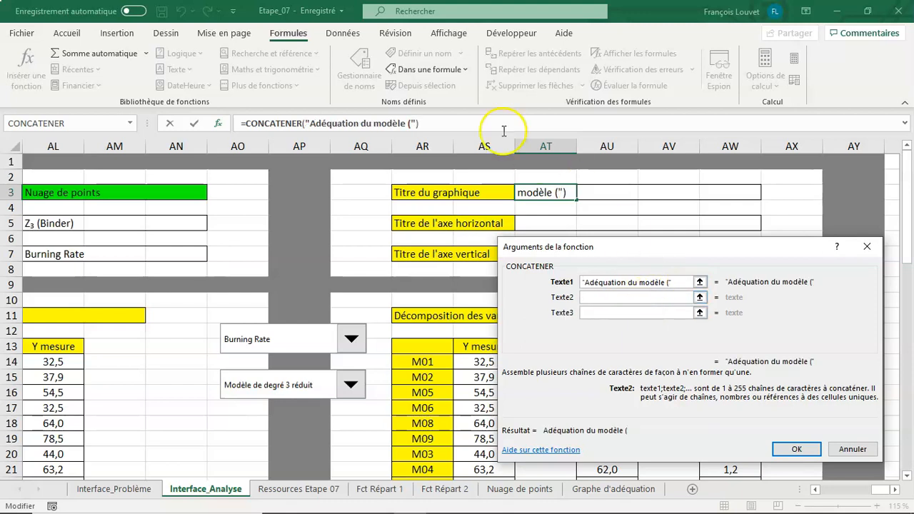
# Nest INDEX(MODELES;INDEX_M) as the second text argument of the CONCATENER function in AT3, using the matrice;no_lig;no_col form.
pyautogui.click(130, 122)
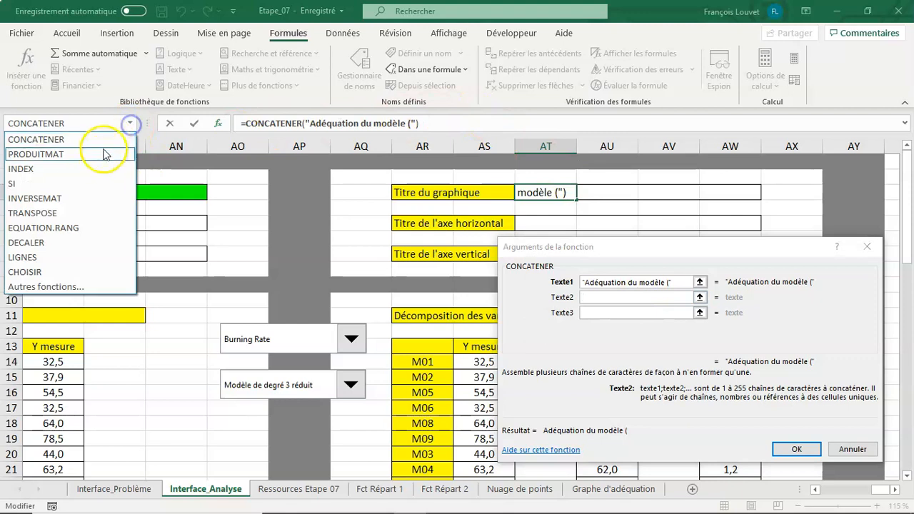
pyautogui.click(102, 169)
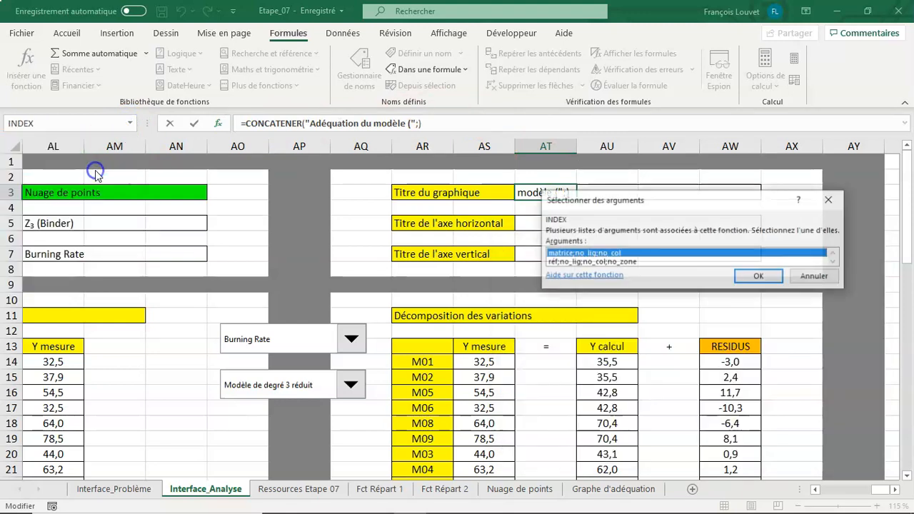
pyautogui.click(756, 277)
pyautogui.write('MO')
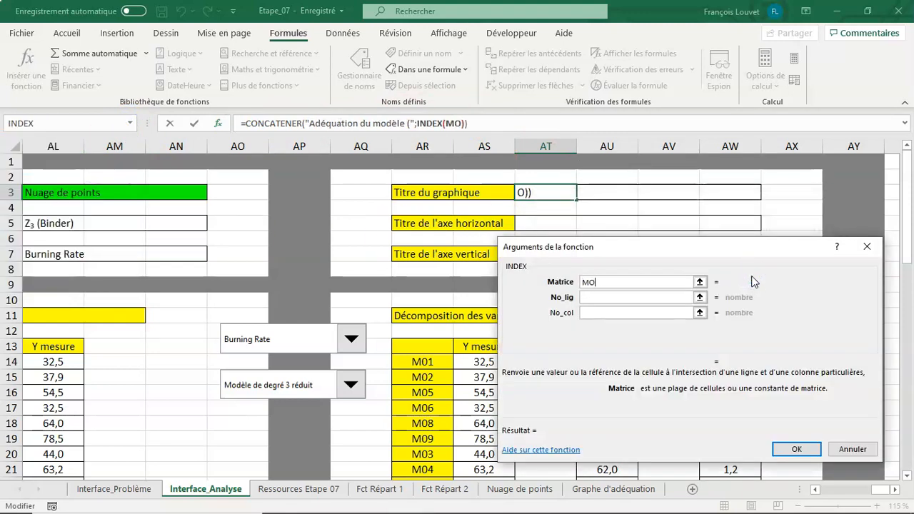
pyautogui.write('DELES')
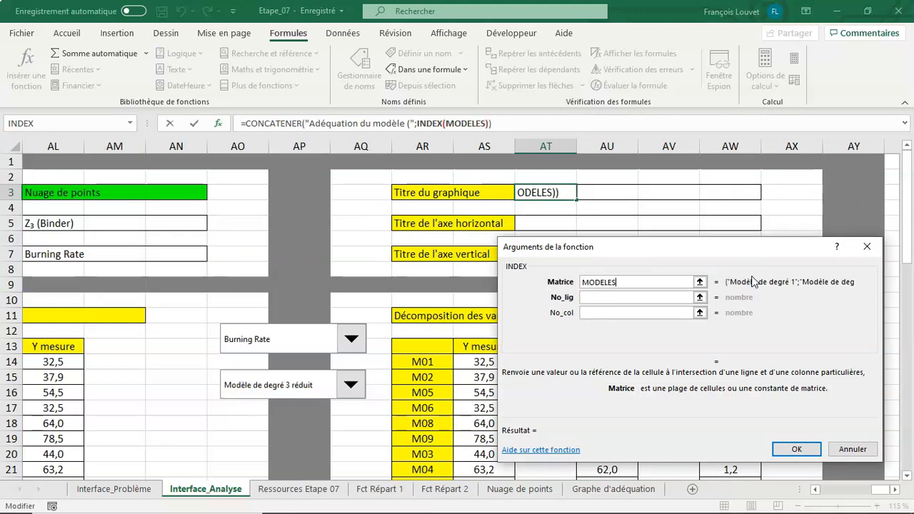
pyautogui.click(634, 294)
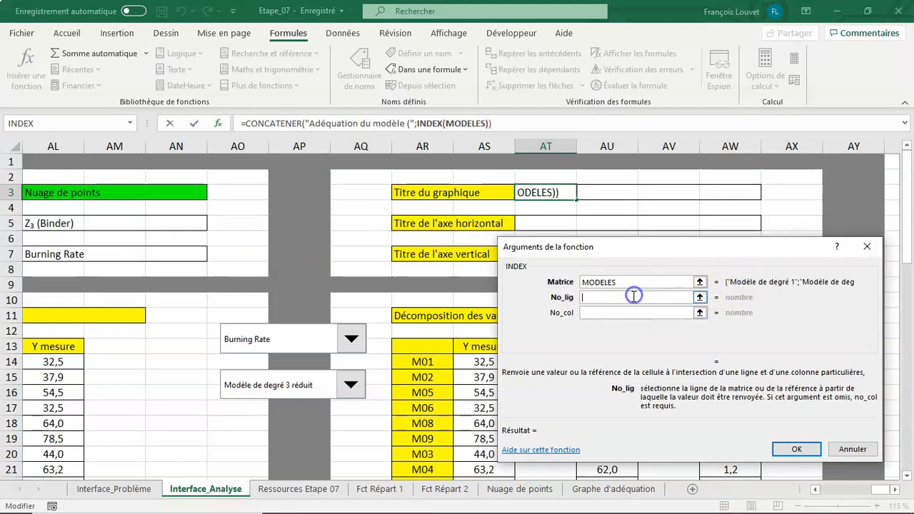
pyautogui.write('IN')
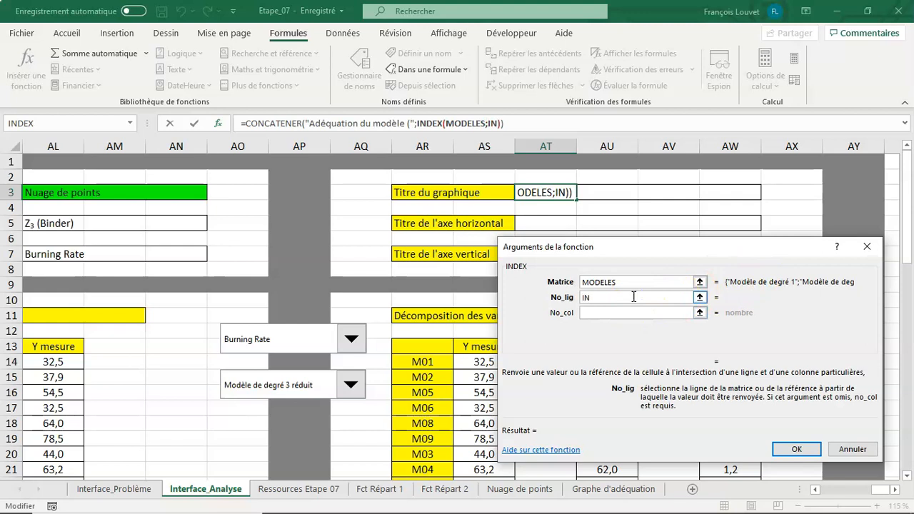
pyautogui.write('DEX_M')
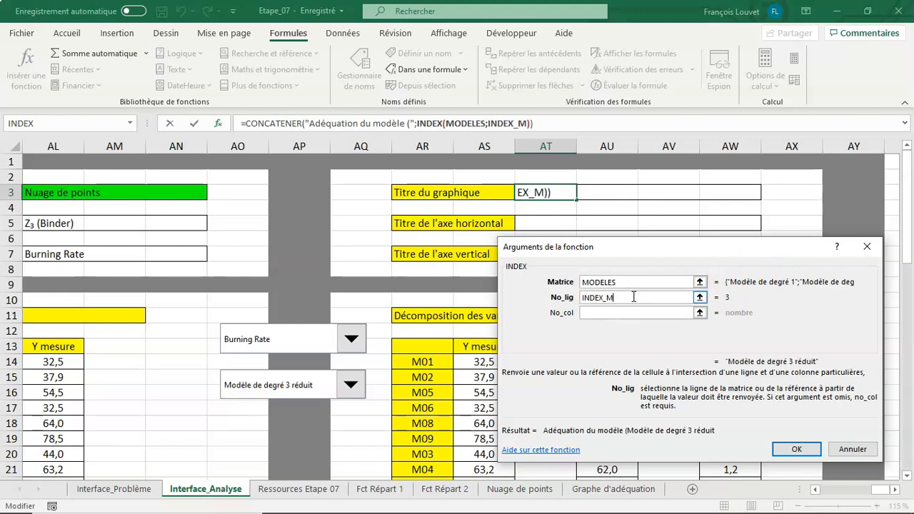
pyautogui.click(796, 449)
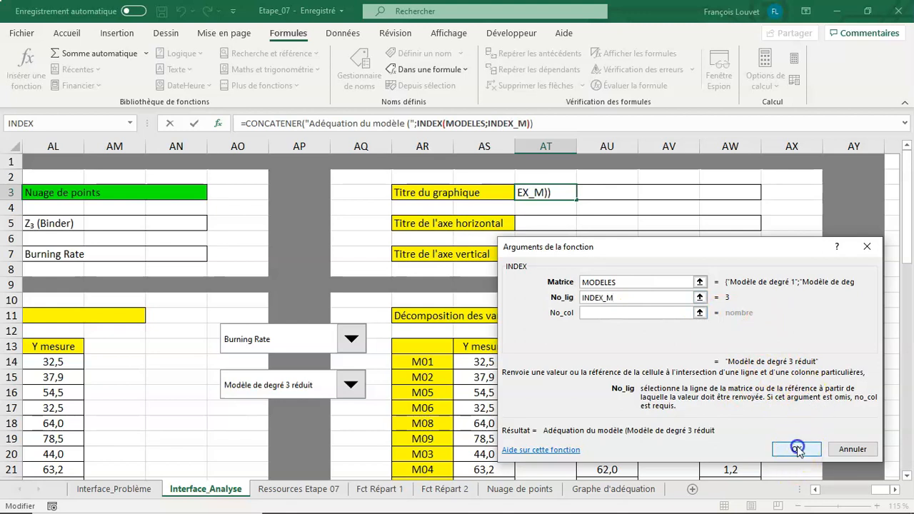
# Reopen the CONCATENER arguments in AT3 and add a closing parenthesis ")" as the third text argument.
pyautogui.click(255, 120)
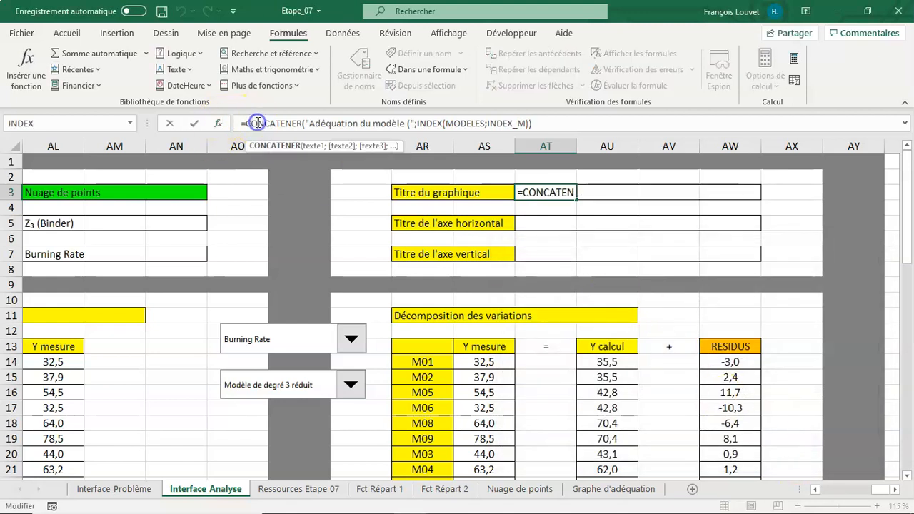
pyautogui.click(219, 125)
pyautogui.click(683, 297)
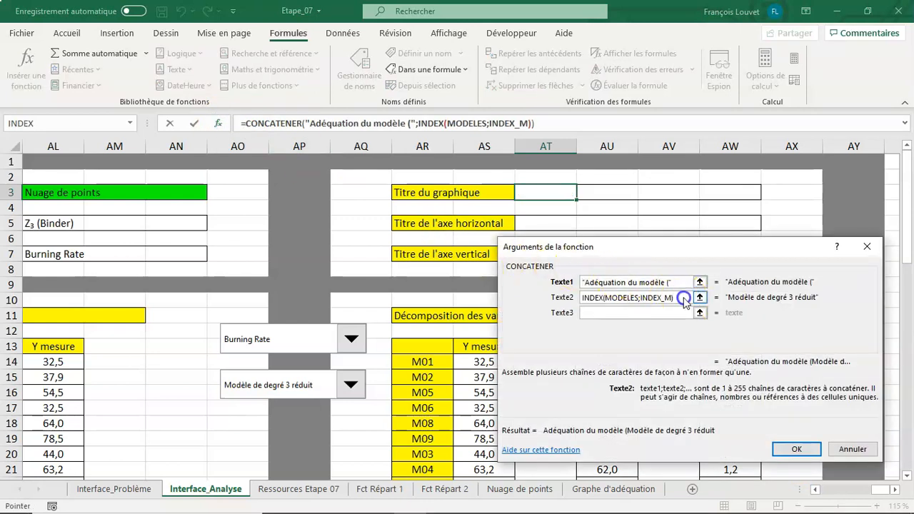
pyautogui.click(652, 314)
pyautogui.write(')')
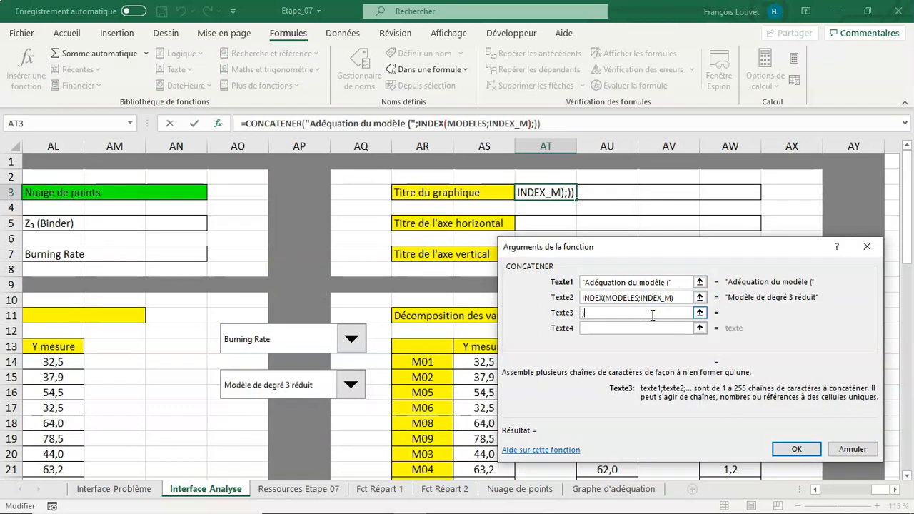
pyautogui.press('Return')
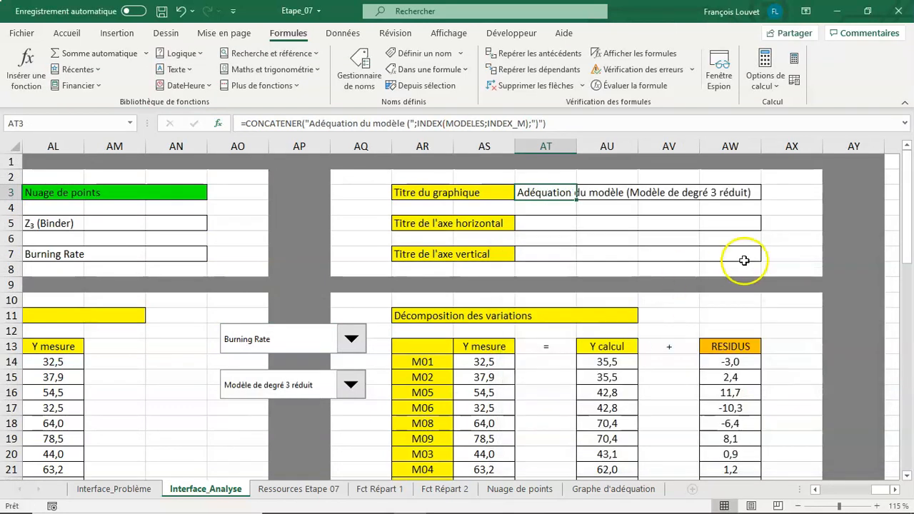
# Switch the model selector on the Interface_Analyse sheet to Modèle de degré 1 to test the dynamic title.
pyautogui.click(804, 225)
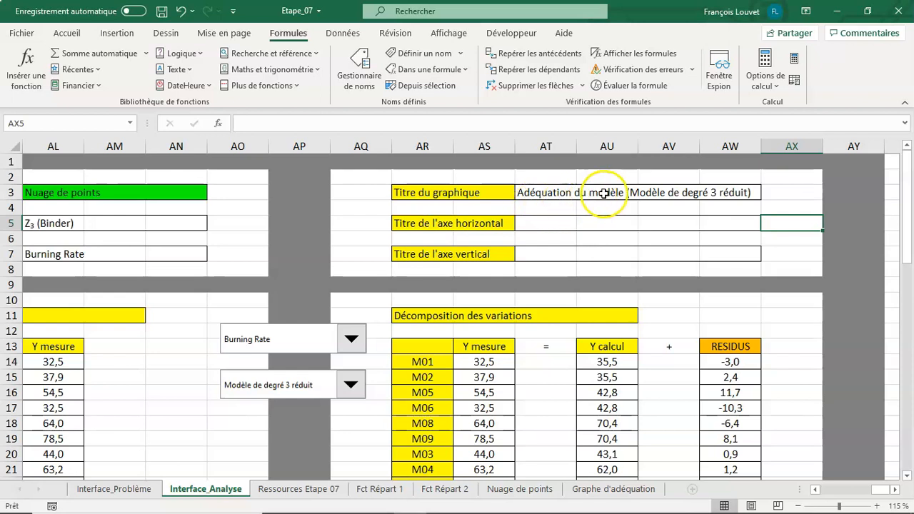
pyautogui.click(350, 385)
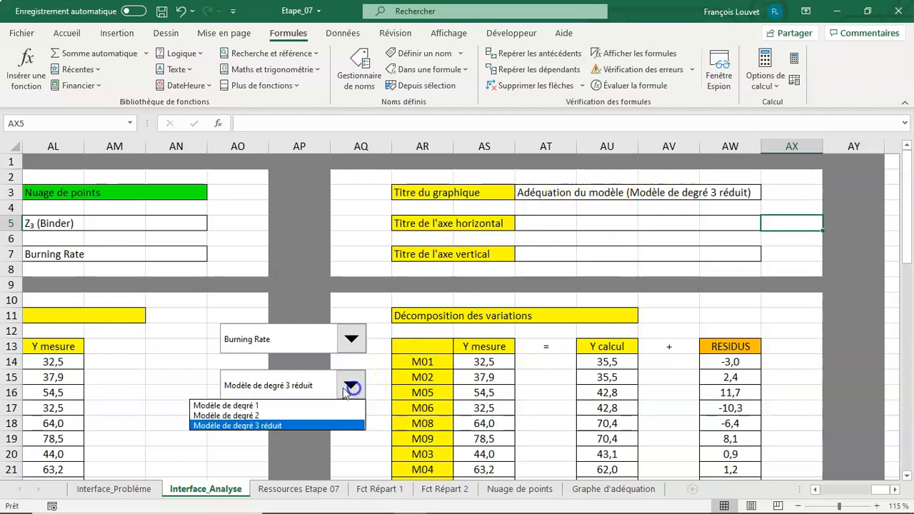
pyautogui.click(314, 405)
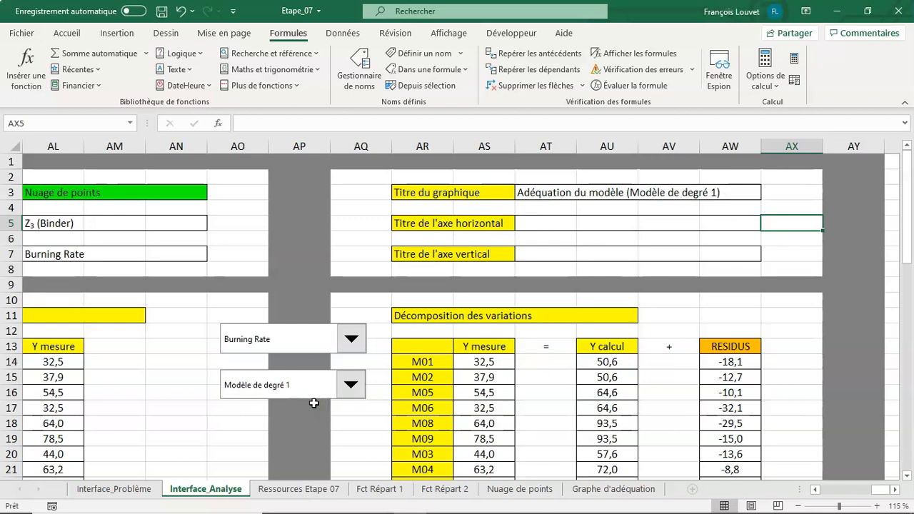
# Link the title of the chart on the Graphe d'adéquation sheet to cell AT3 of Interface_Analyse.
pyautogui.click(584, 492)
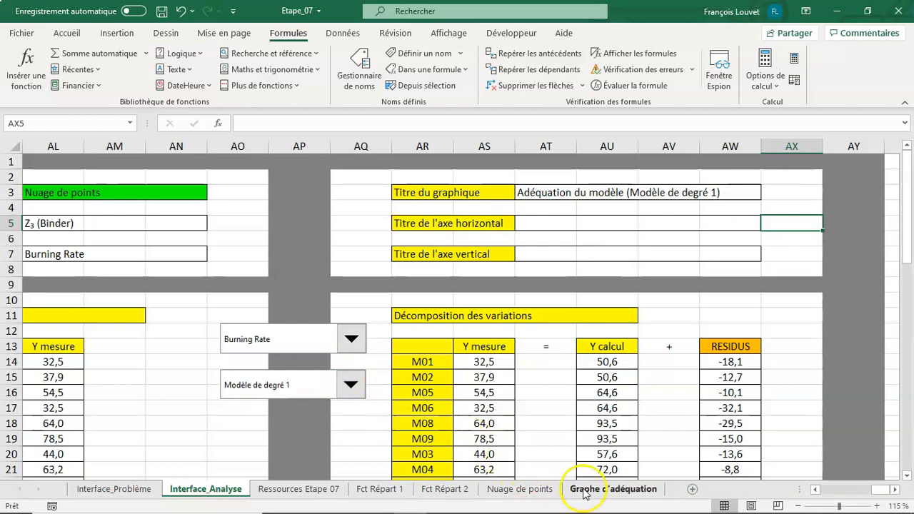
pyautogui.click(453, 163)
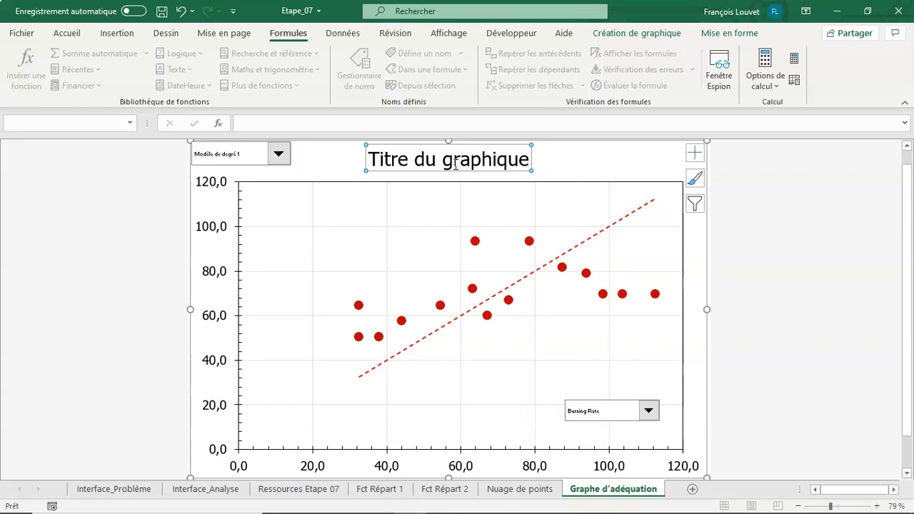
pyautogui.write('=')
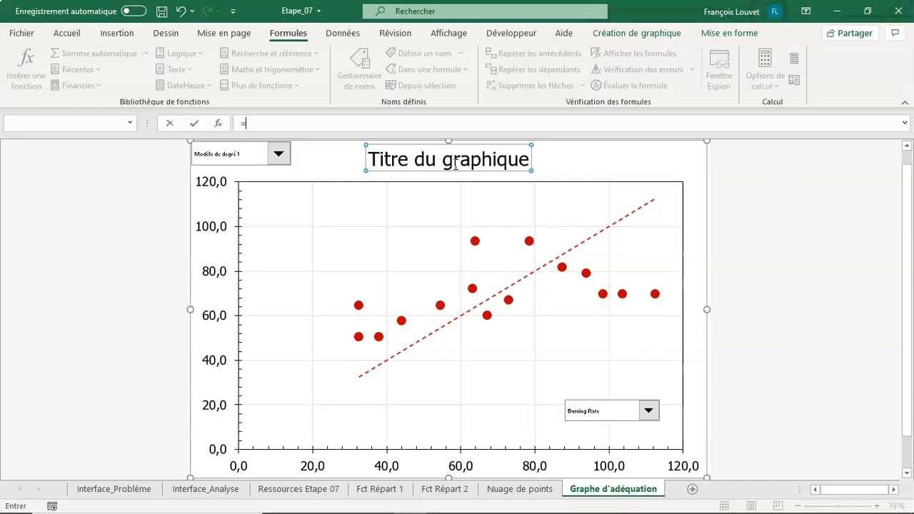
pyautogui.click(190, 495)
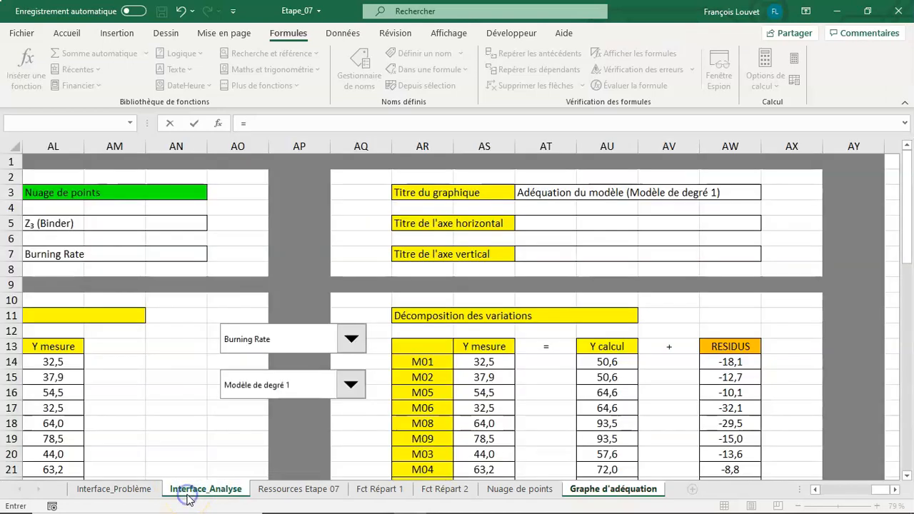
pyautogui.click(543, 193)
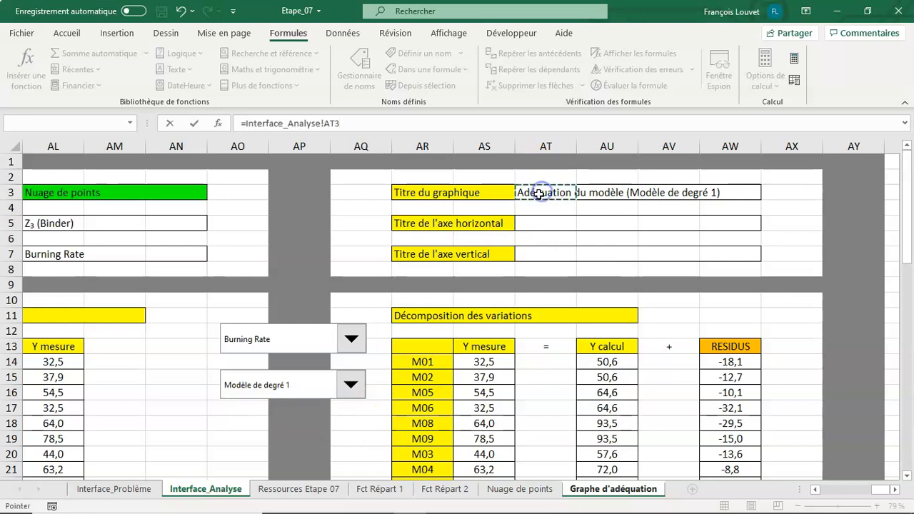
pyautogui.press('Return')
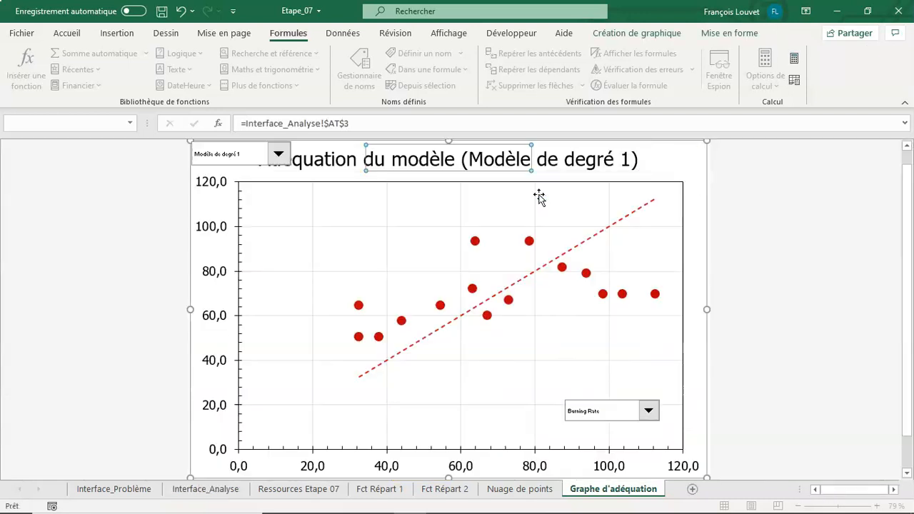
# Move the chart's model selector off the title into the upper-left corner of the plot area.
pyautogui.rightClick(215, 155)
pyautogui.moveTo(210, 150); pyautogui.dragTo(253, 212)
pyautogui.moveTo(234, 162); pyautogui.dragTo(283, 201)
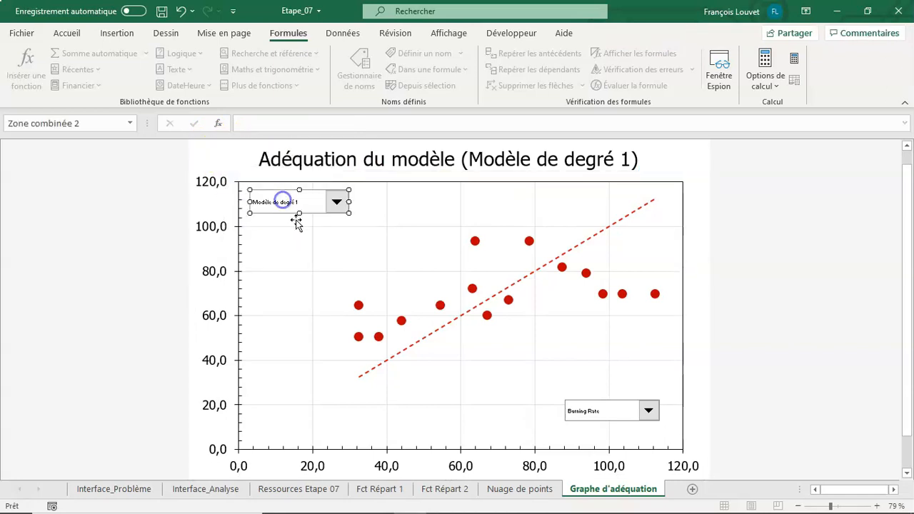
# Test the linked title by switching the chart's model to Modèle de degré 2, followed by Modèle de degré 3 réduit.
pyautogui.click(337, 201)
pyautogui.click(325, 222)
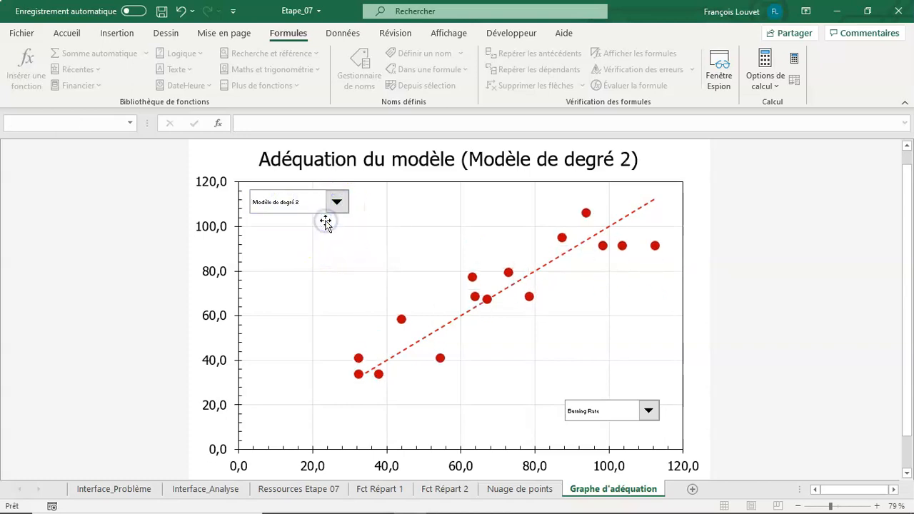
pyautogui.click(332, 202)
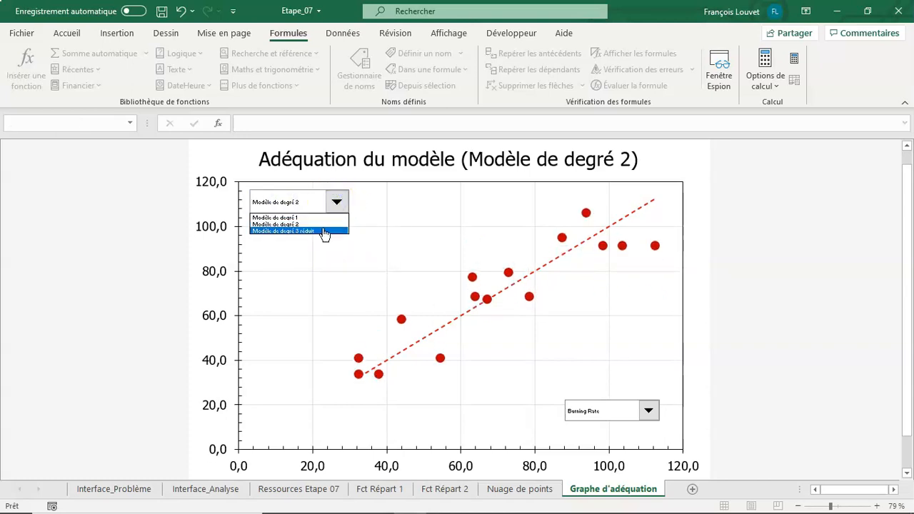
pyautogui.click(322, 231)
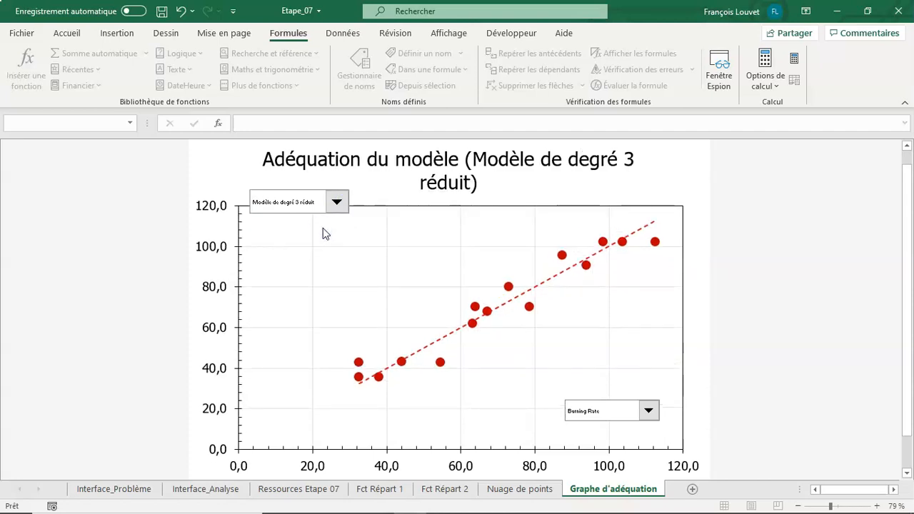
# Reduce the font size of the adequacy chart's title to 18.
pyautogui.click(358, 160)
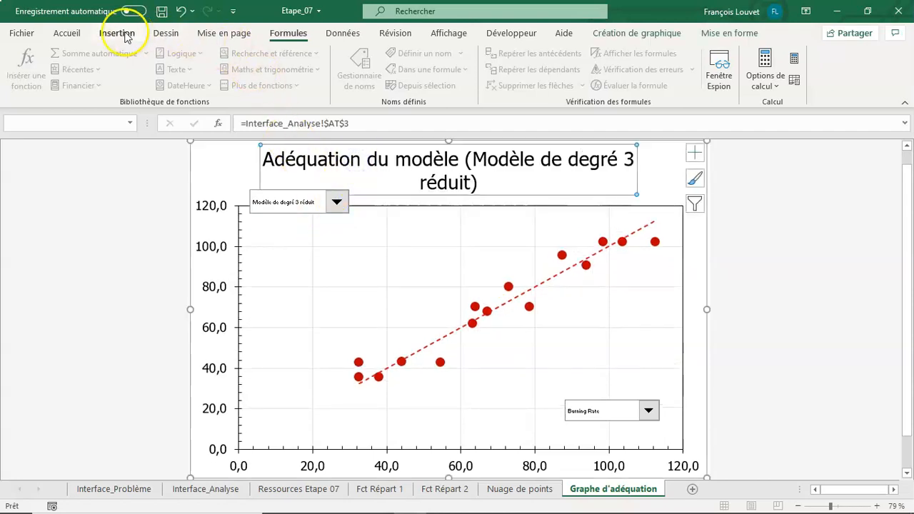
pyautogui.click(71, 36)
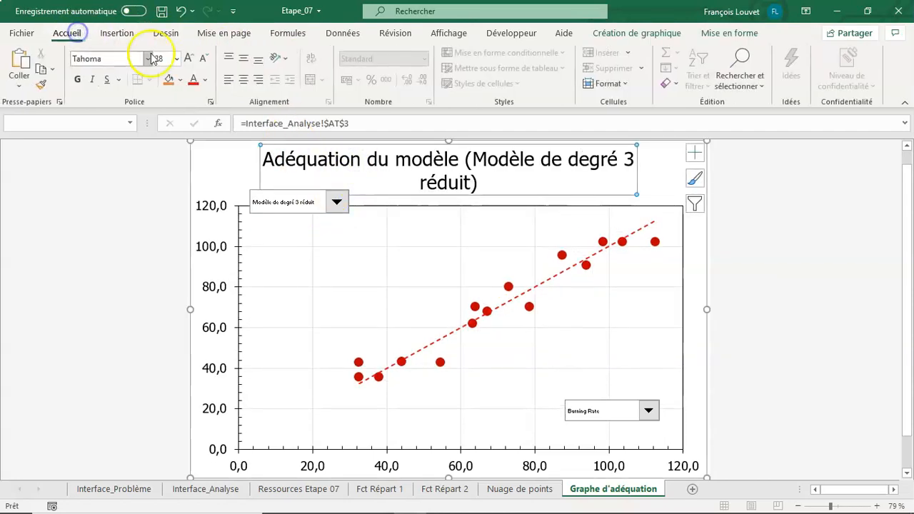
pyautogui.click(204, 60)
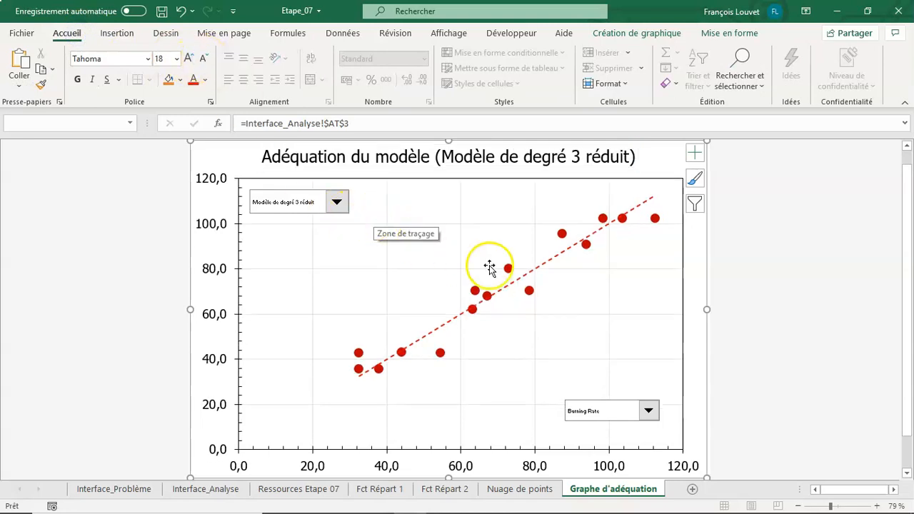
# Set the chart's model back to Modèle de degré 1 and save the workbook.
pyautogui.click(336, 202)
pyautogui.click(315, 212)
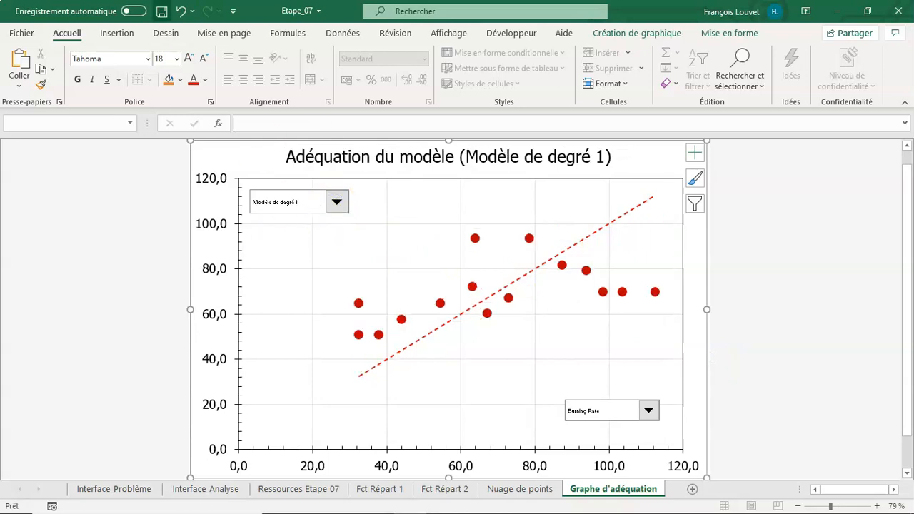
pyautogui.click(162, 11)
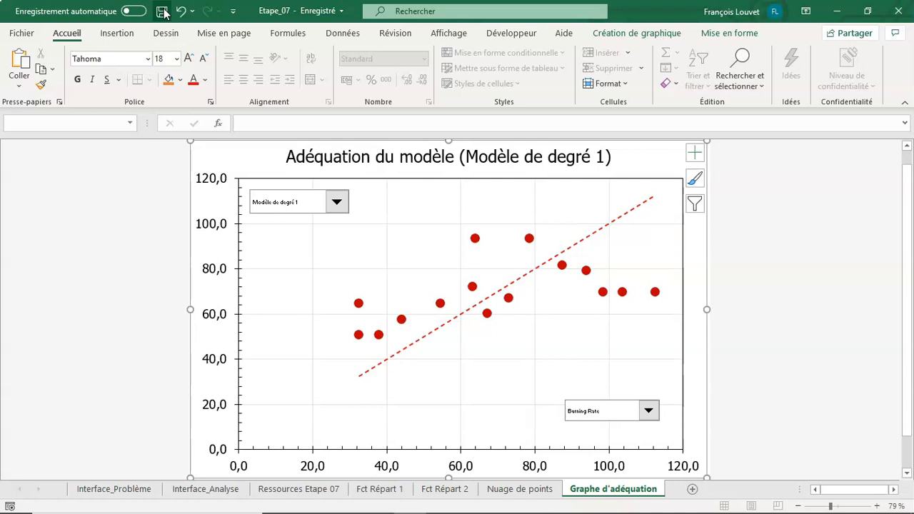
# Start a CONCATENER function in the horizontal axis title cell AT5 of the Interface_Analyse sheet.
pyautogui.click(194, 492)
pyautogui.click(555, 226)
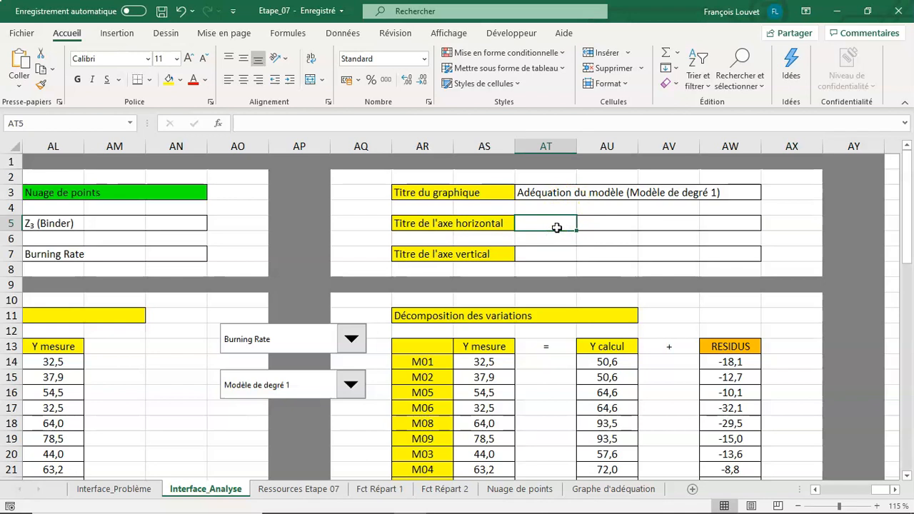
pyautogui.click(218, 125)
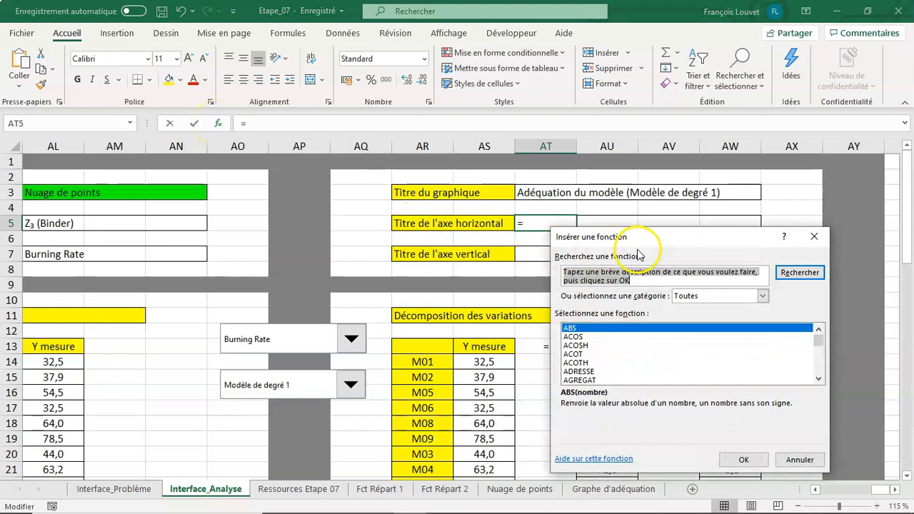
pyautogui.click(682, 296)
pyautogui.click(684, 304)
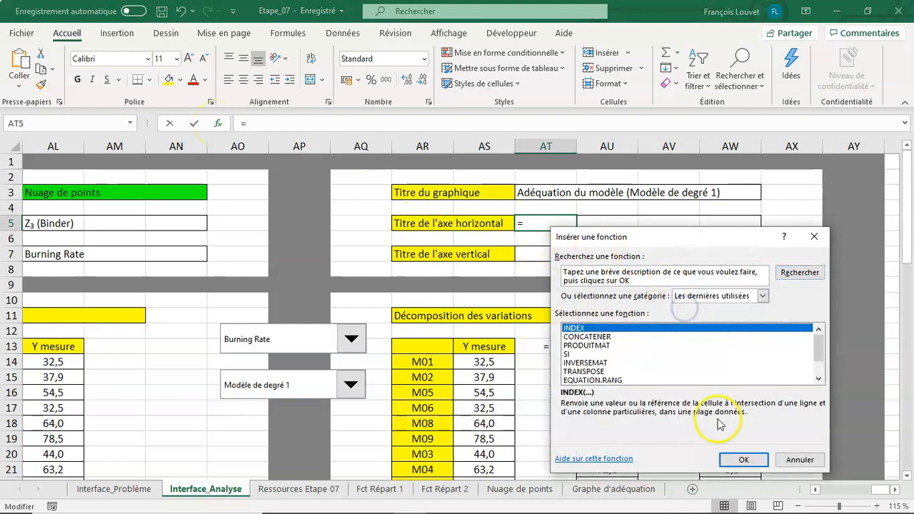
pyautogui.click(618, 336)
pyautogui.click(750, 462)
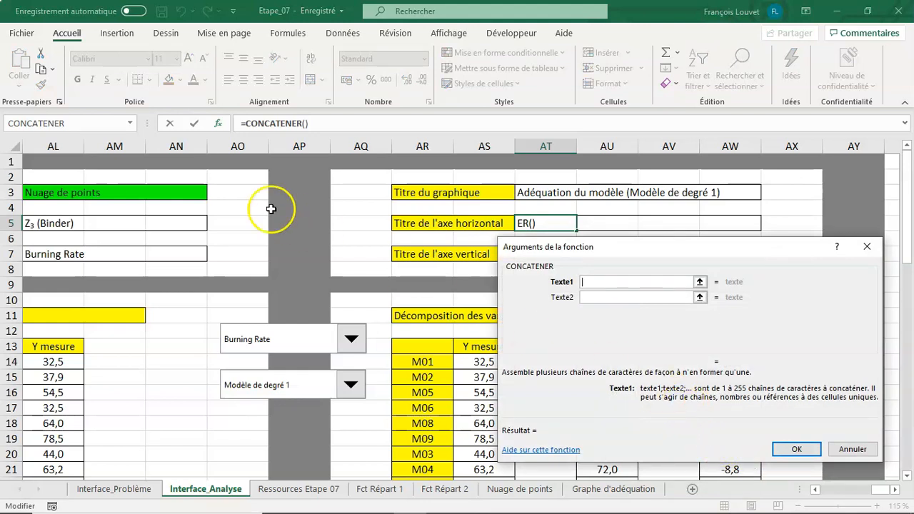
# Nest INDEX as the first text of CONCATENER, with REPONSES as the matrix and INDEX_R as the row number.
pyautogui.click(130, 124)
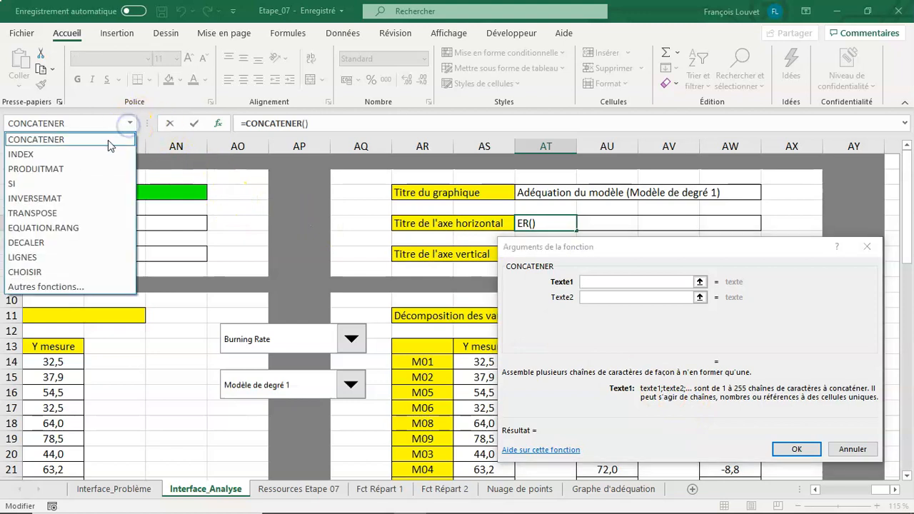
pyautogui.click(108, 151)
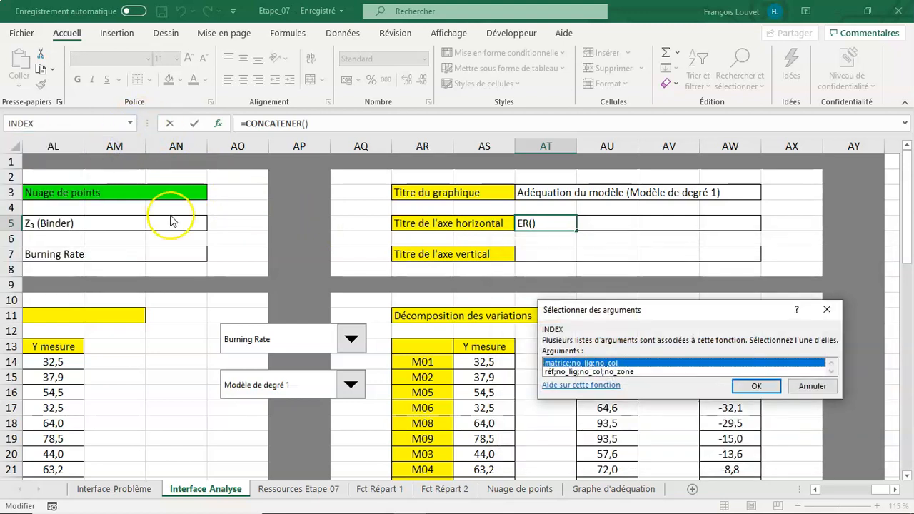
pyautogui.click(759, 386)
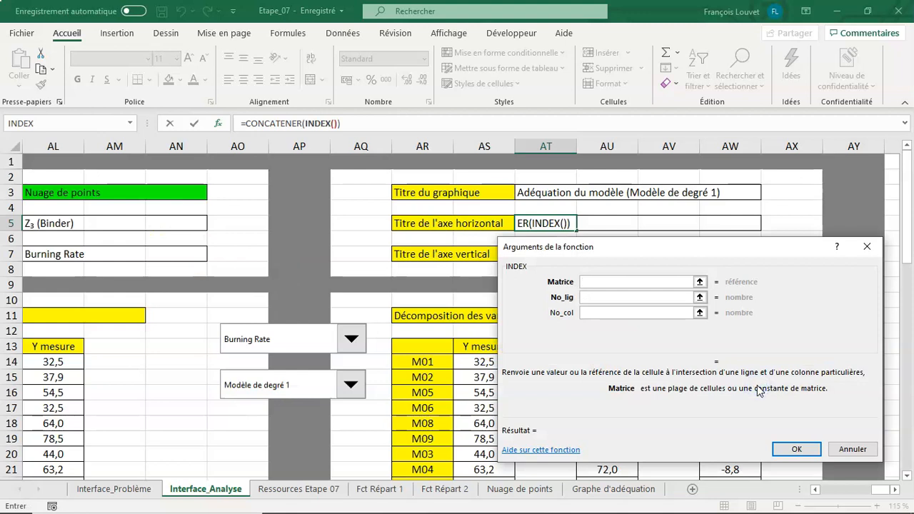
pyautogui.write('REPONS')
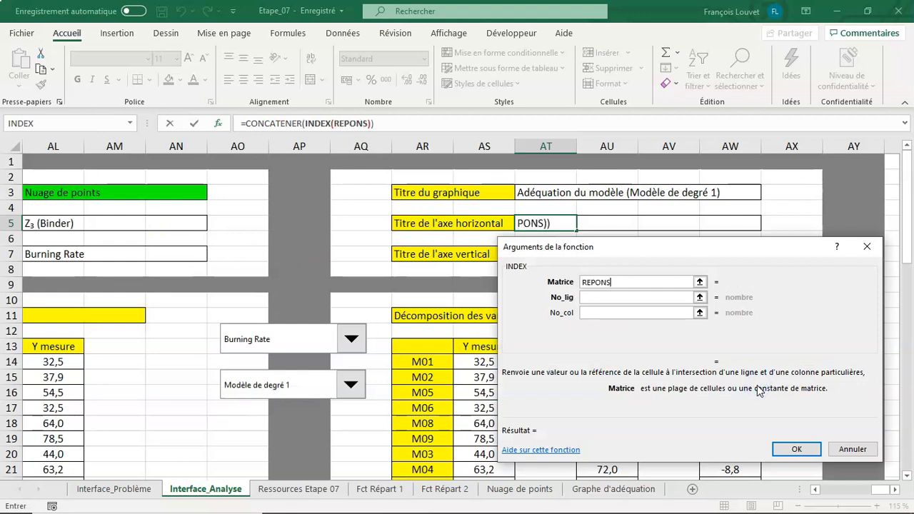
pyautogui.write('ES')
pyautogui.press('Tab')
pyautogui.write('INDE')
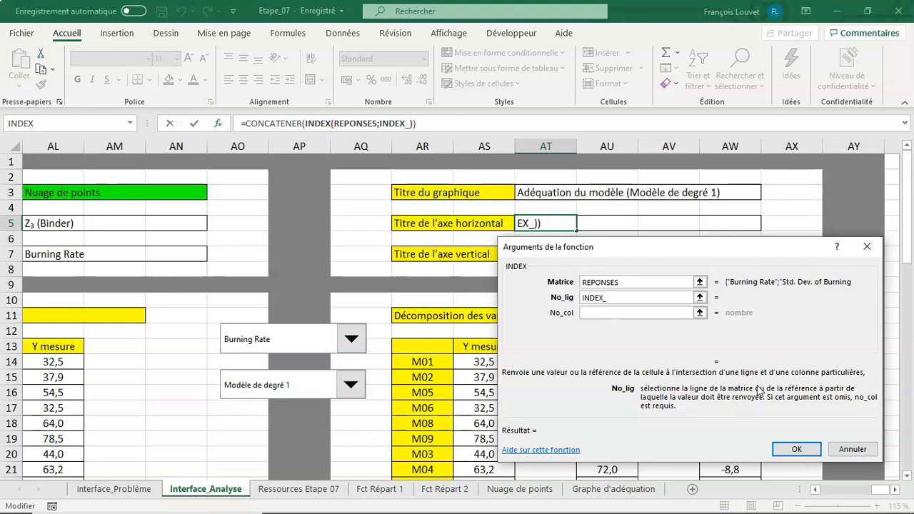
pyautogui.write('R')
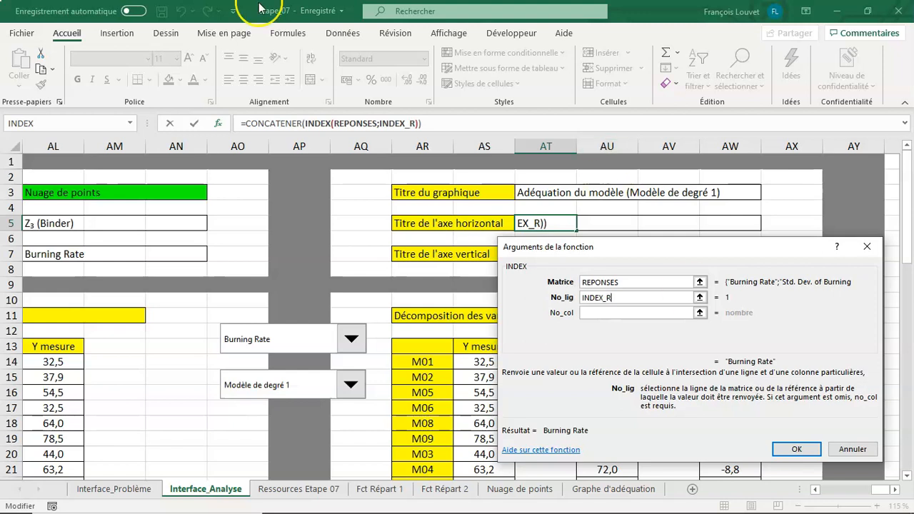
# Set the second CONCATENER text to " (Mesure)", with a leading space, and complete the formula.
pyautogui.click(263, 124)
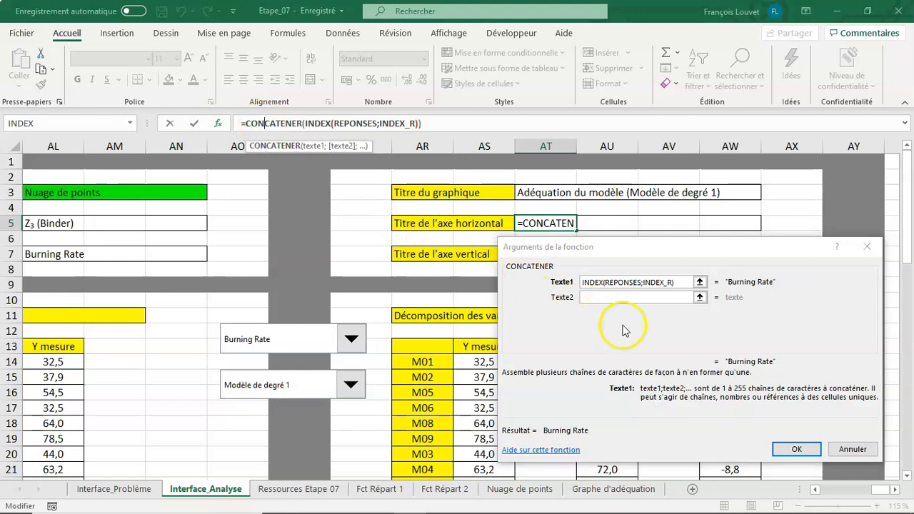
pyautogui.click(603, 297)
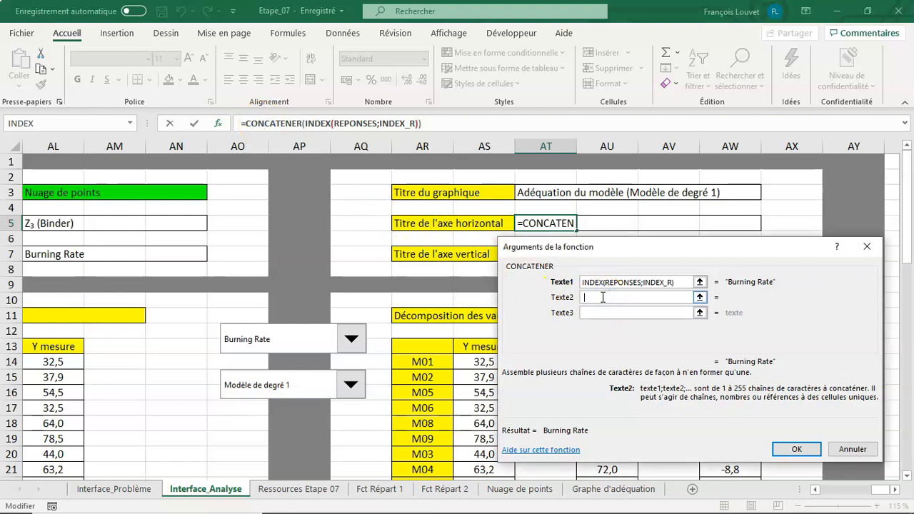
pyautogui.write('(Mesu')
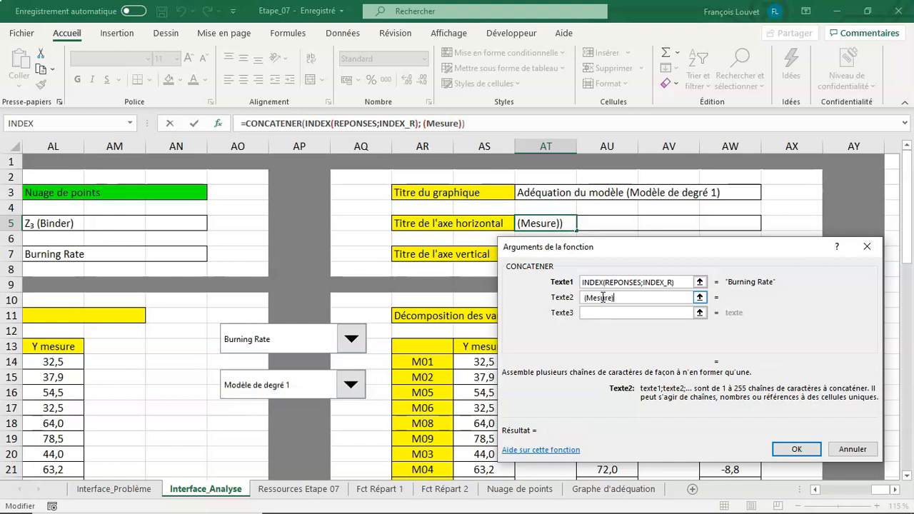
pyautogui.write('re)')
pyautogui.press('Return')
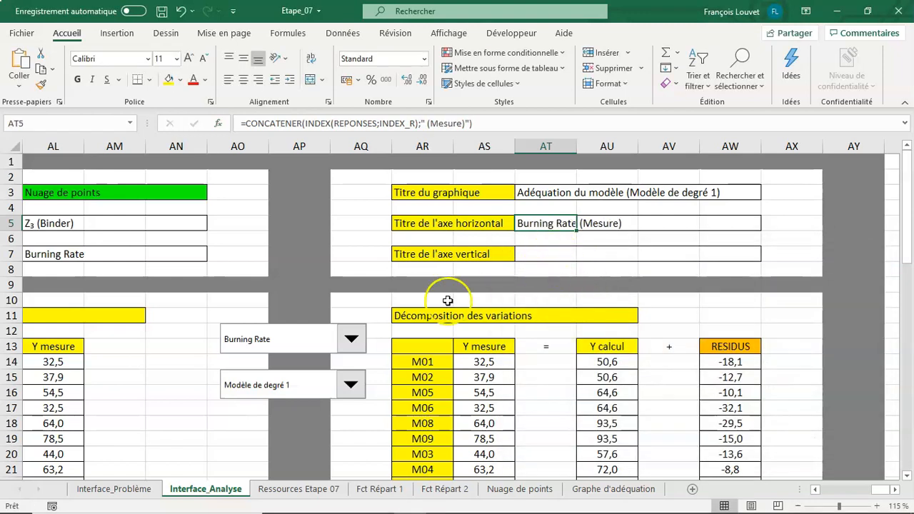
# Test the horizontal title formula by switching the response to Std. Dev. of Burning Rate, followed by Manufacturability Index.
pyautogui.click(350, 347)
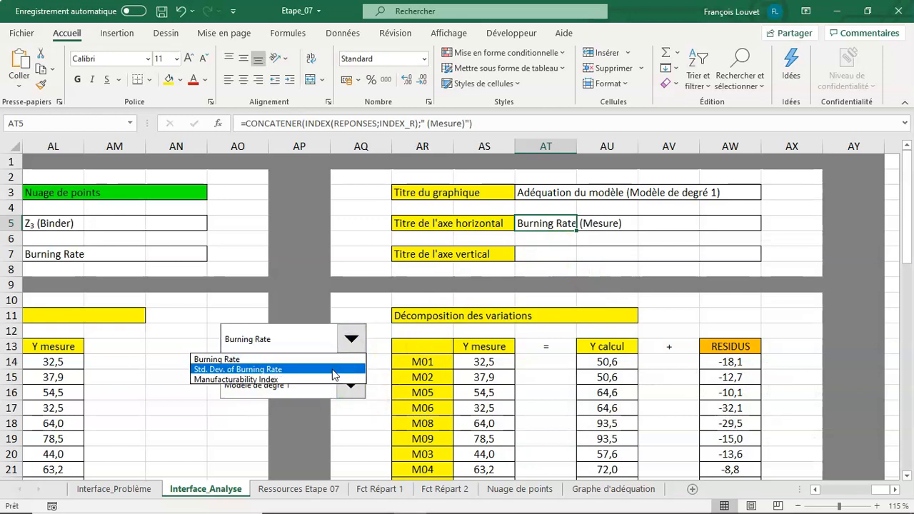
pyautogui.click(334, 370)
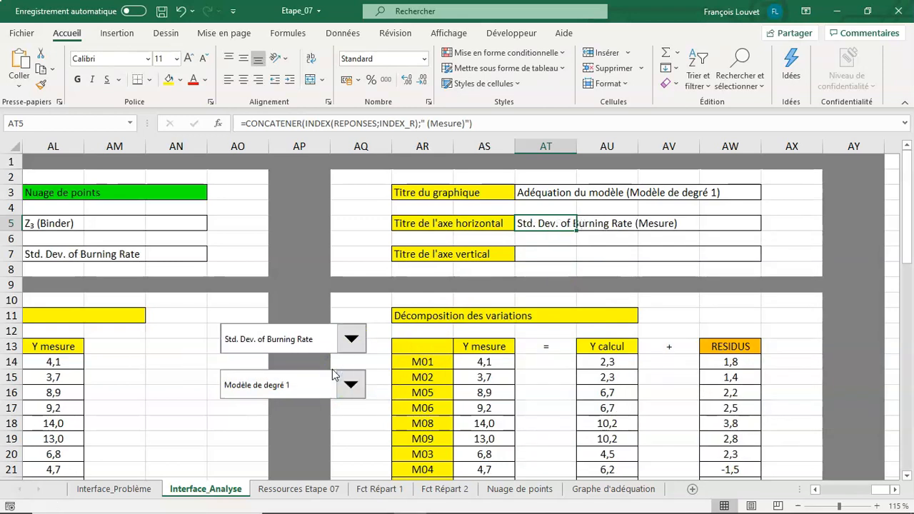
pyautogui.click(349, 343)
pyautogui.click(317, 380)
# Add a primary horizontal axis title to the chart on the Graphe d'adéquation sheet.
pyautogui.click(583, 491)
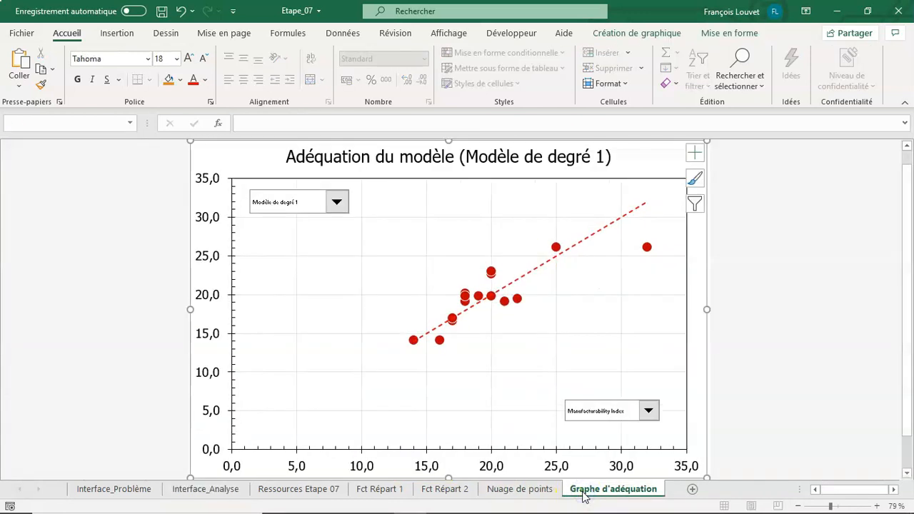
pyautogui.click(634, 34)
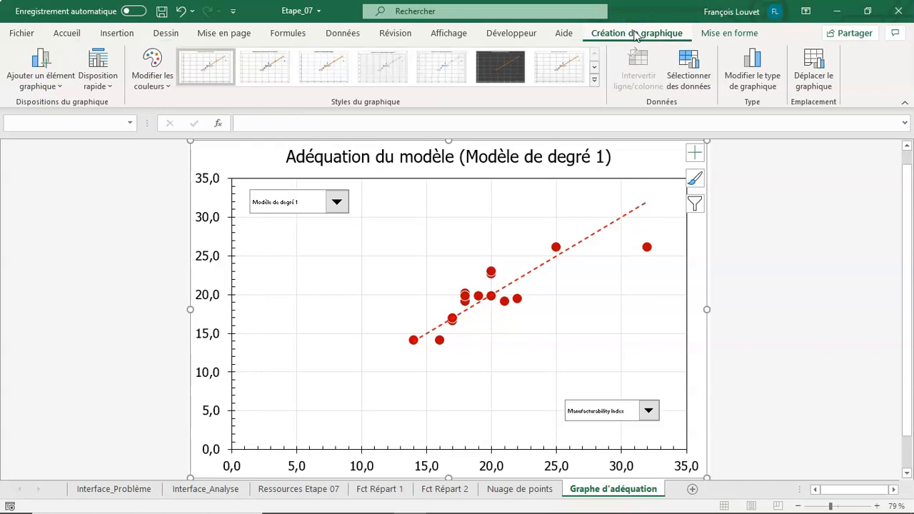
pyautogui.click(45, 78)
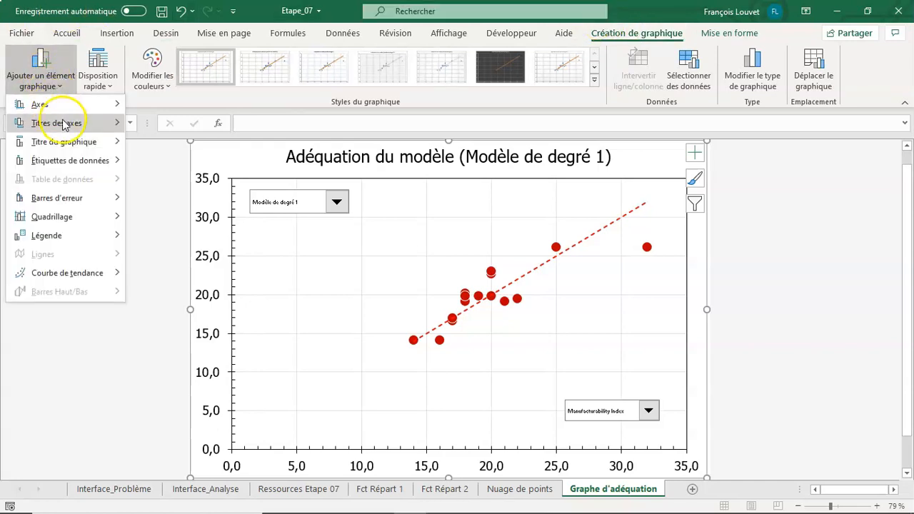
pyautogui.moveTo(62, 122)
pyautogui.click(169, 137)
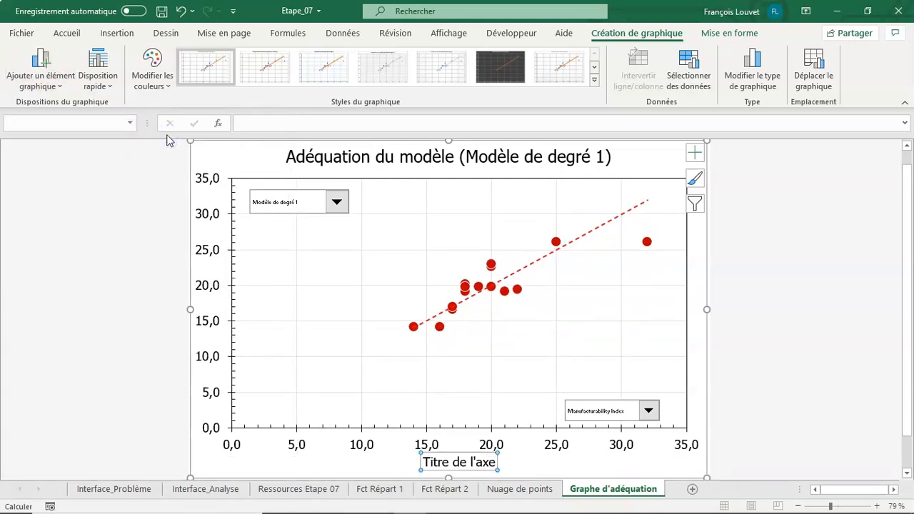
# Link the chart's horizontal axis title to cell AT5 of the Interface_Analyse sheet.
pyautogui.write('=')
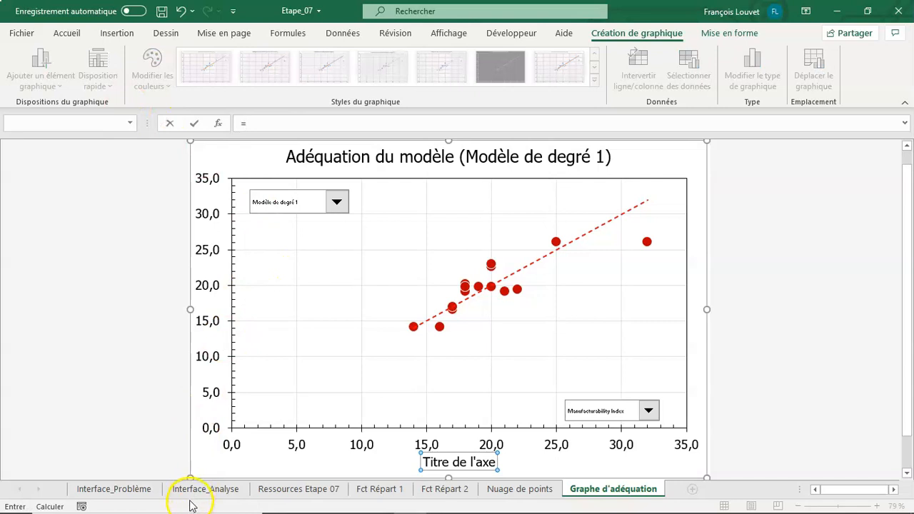
pyautogui.click(190, 490)
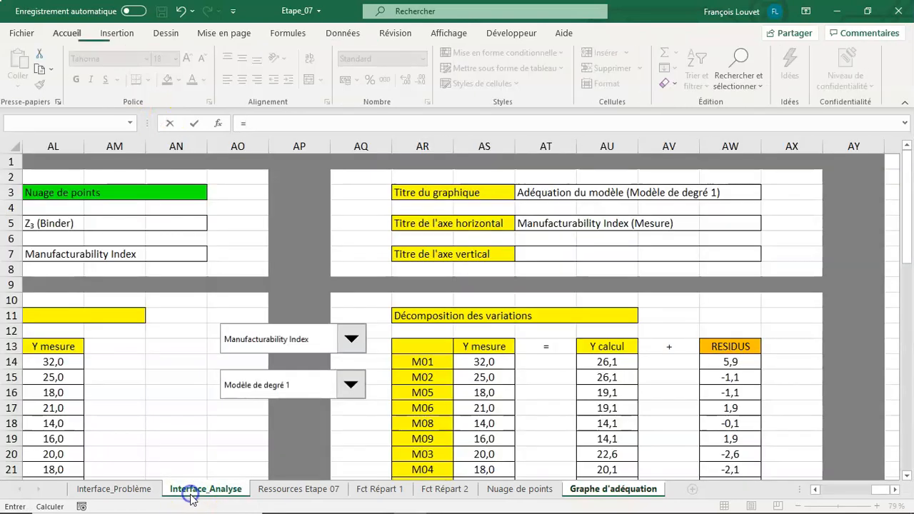
pyautogui.click(540, 228)
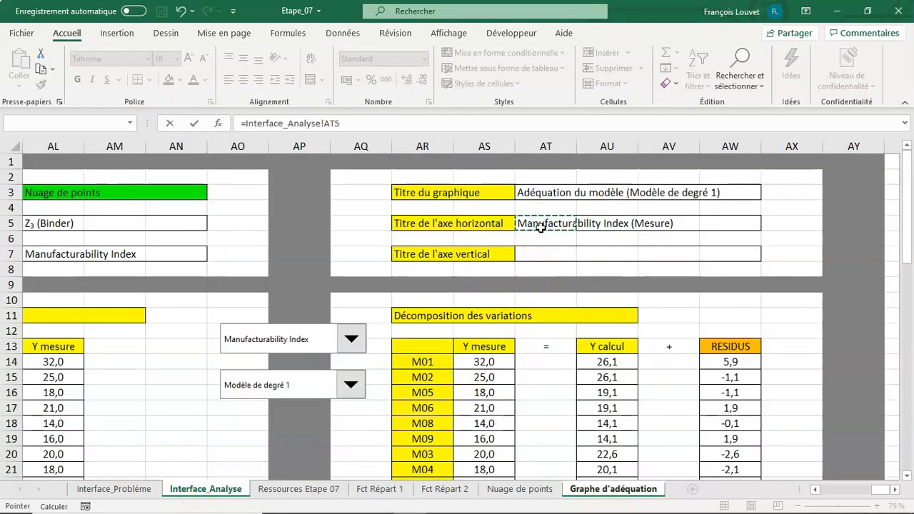
pyautogui.press('Return')
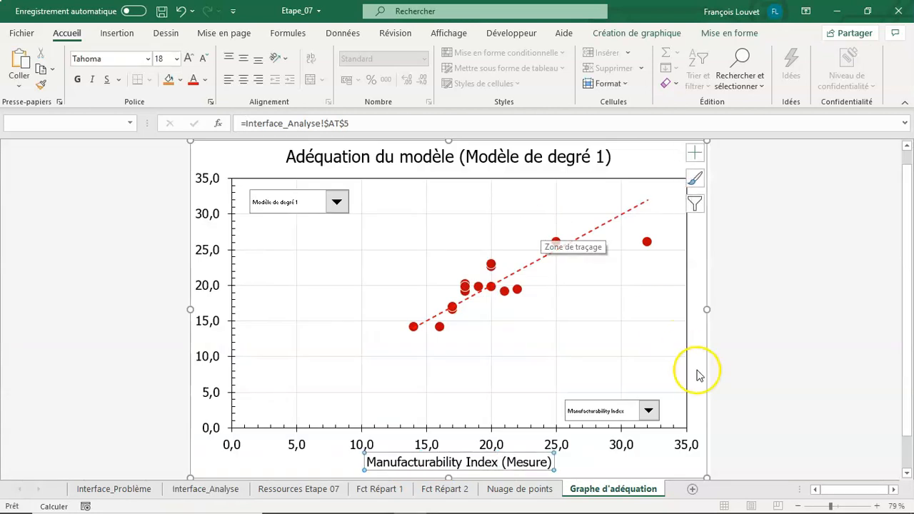
pyautogui.click(735, 443)
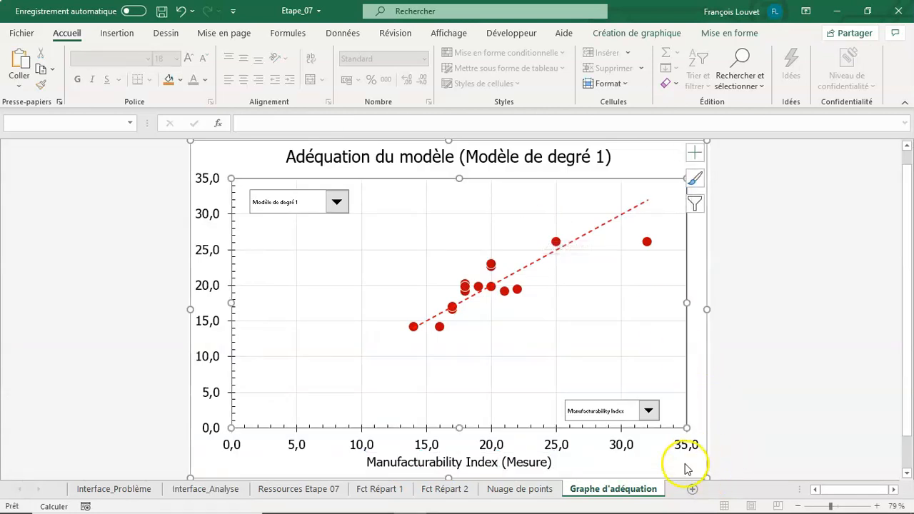
# Test the linked axis title by switching the chart's response to Burning Rate, followed by Std. Dev. of Burning Rate.
pyautogui.click(651, 412)
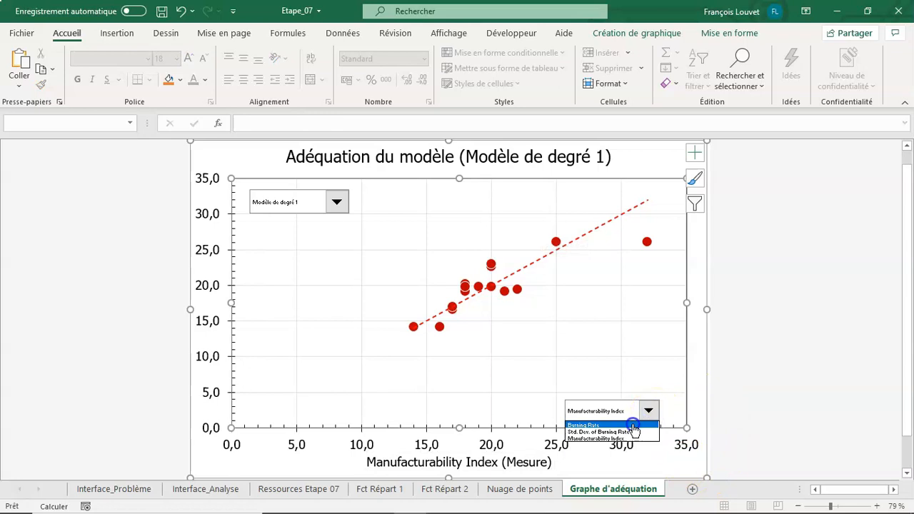
pyautogui.click(634, 431)
pyautogui.click(648, 412)
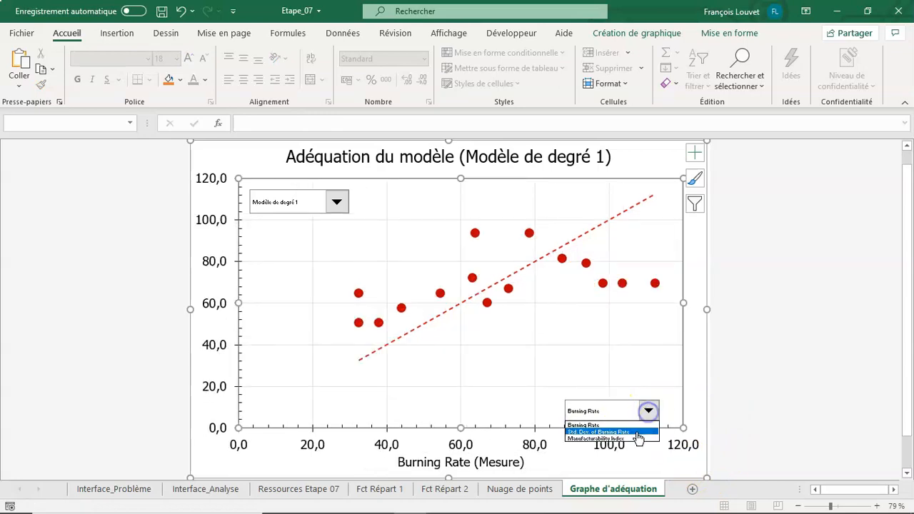
pyautogui.click(637, 433)
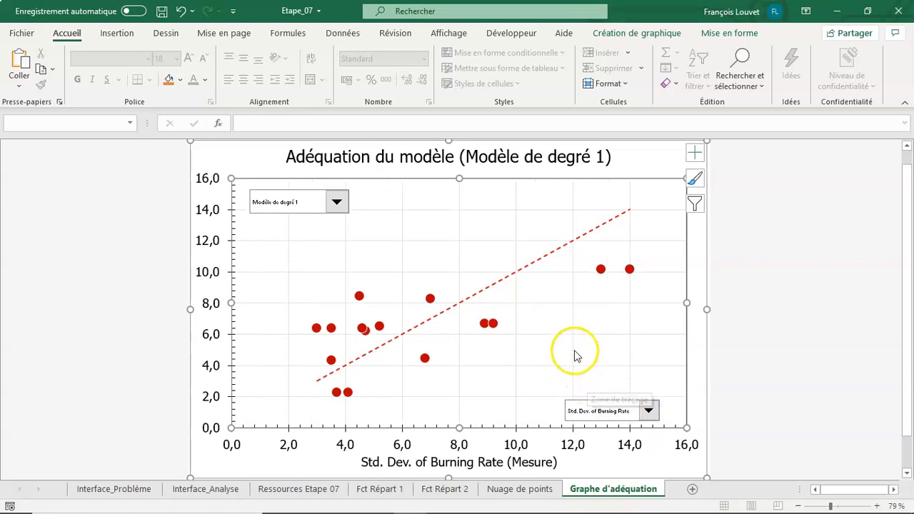
# Switch the chart's model to Modèle de degré 2 and back to Modèle de degré 1 to compare the fits.
pyautogui.click(336, 202)
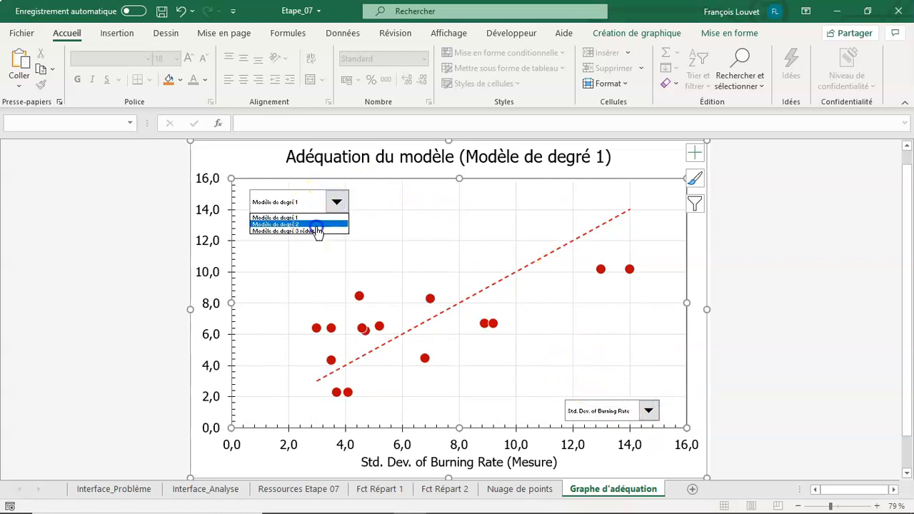
pyautogui.click(317, 225)
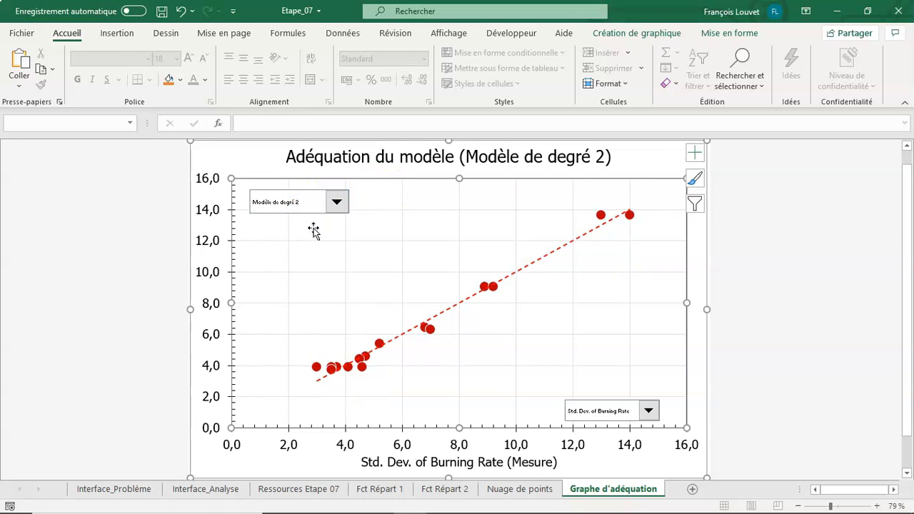
pyautogui.click(336, 202)
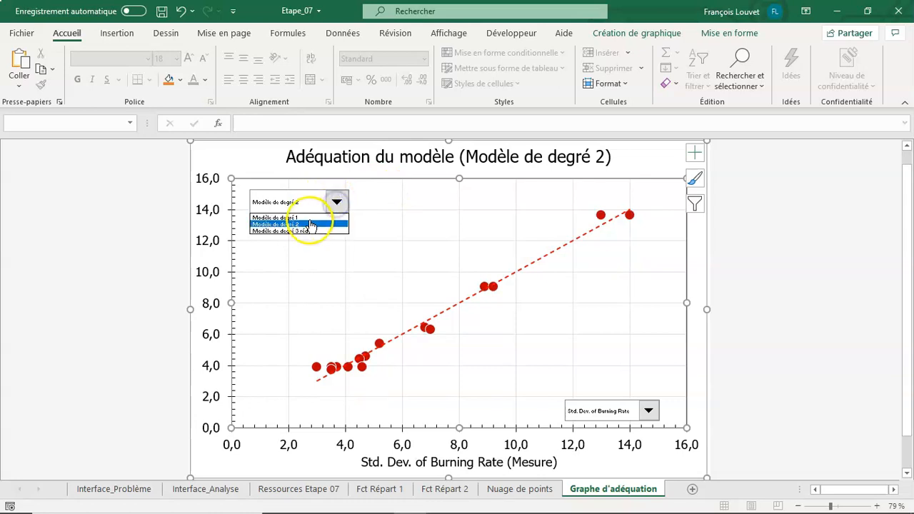
pyautogui.click(307, 218)
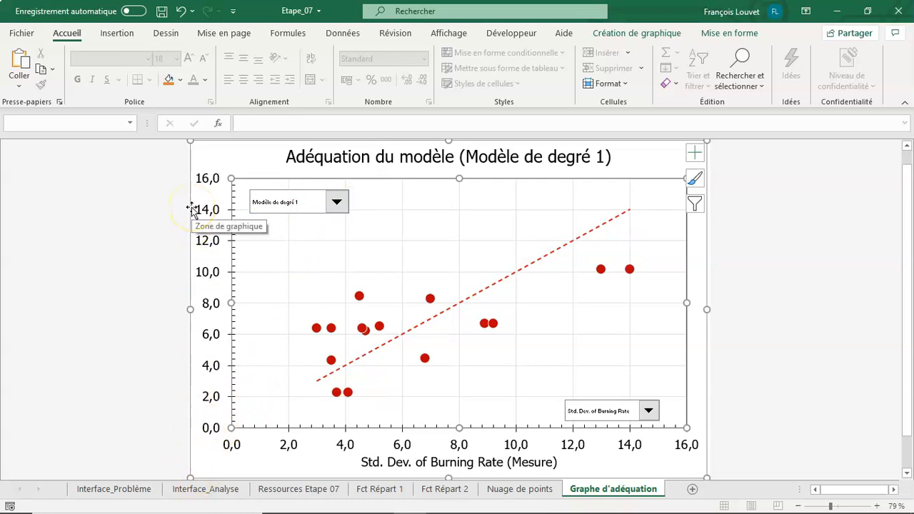
# In cell AT7 of the Interface_Analyse sheet, build a CONCATENER formula with INDEX(REPONSES;INDEX_R) as its first text.
pyautogui.click(205, 492)
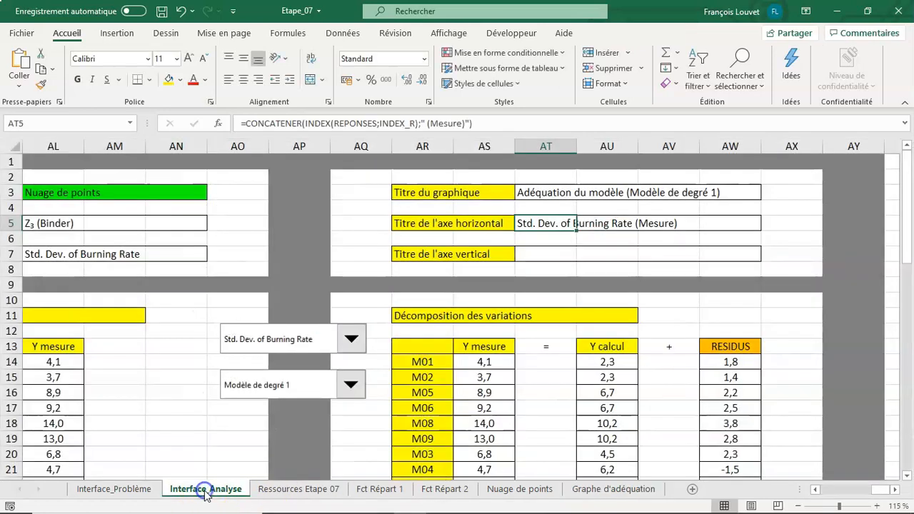
pyautogui.click(544, 256)
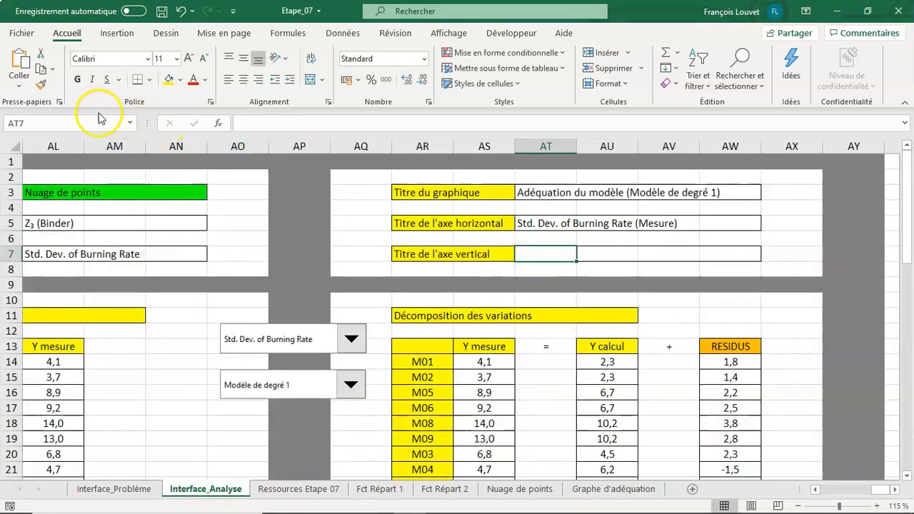
pyautogui.click(217, 123)
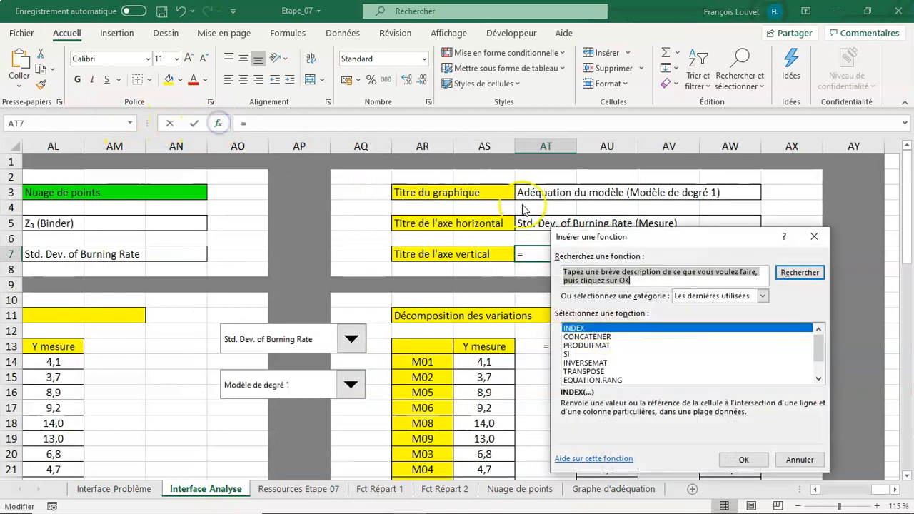
pyautogui.click(613, 336)
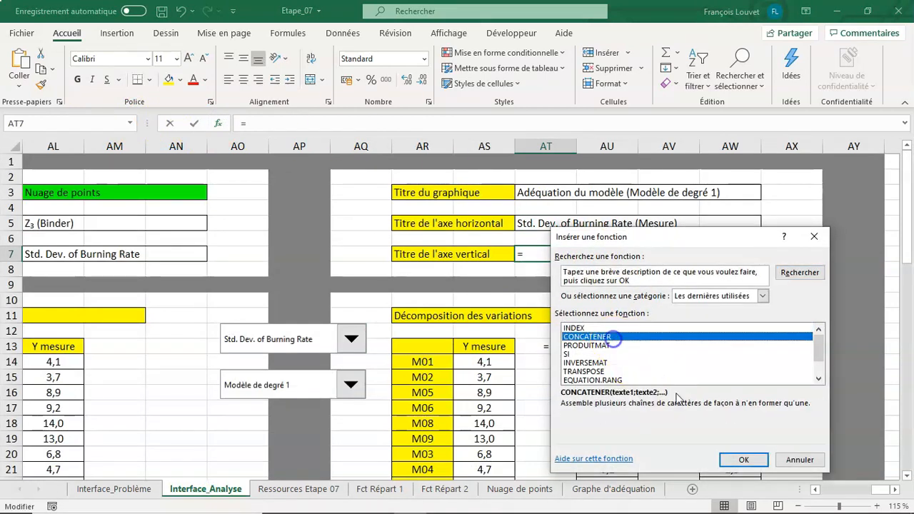
pyautogui.click(741, 460)
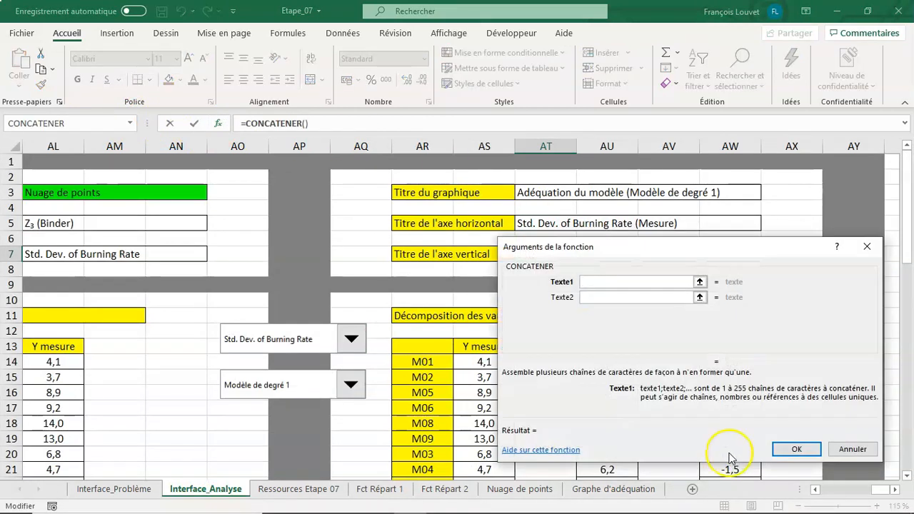
pyautogui.click(129, 123)
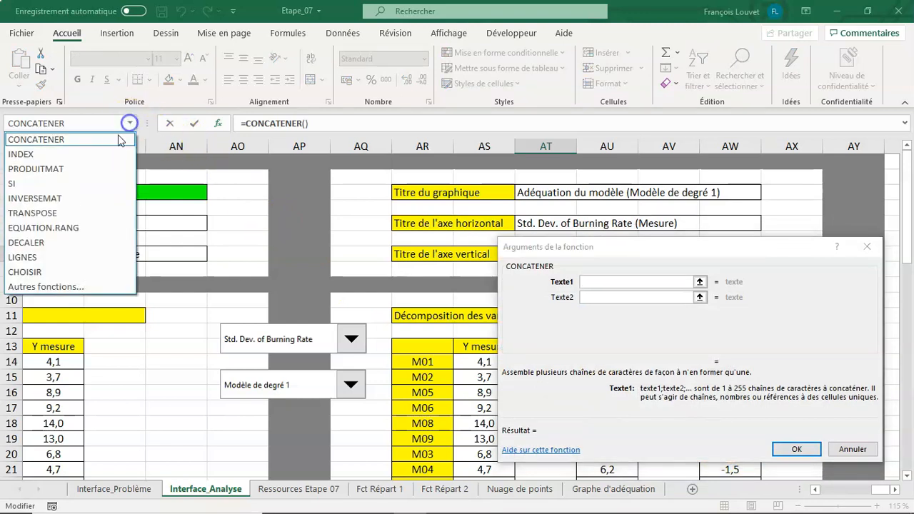
pyautogui.click(108, 154)
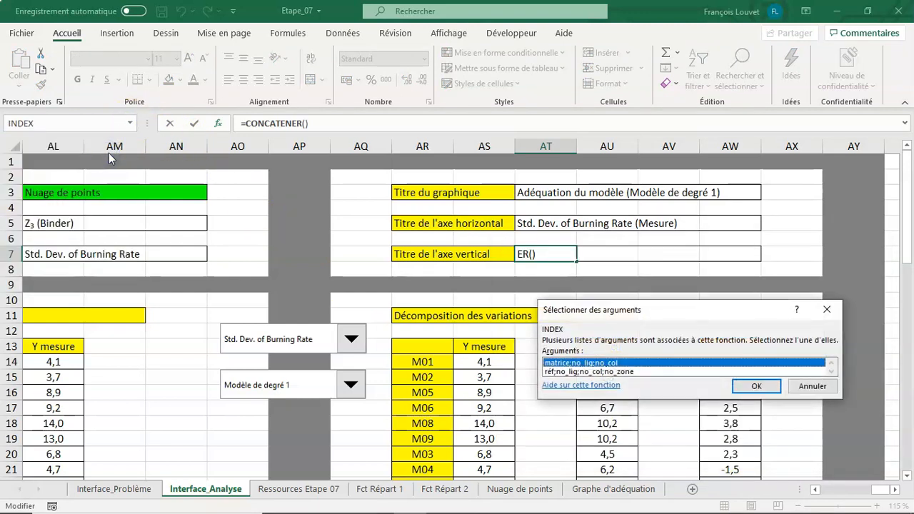
pyautogui.press('Return')
pyautogui.write('REPO')
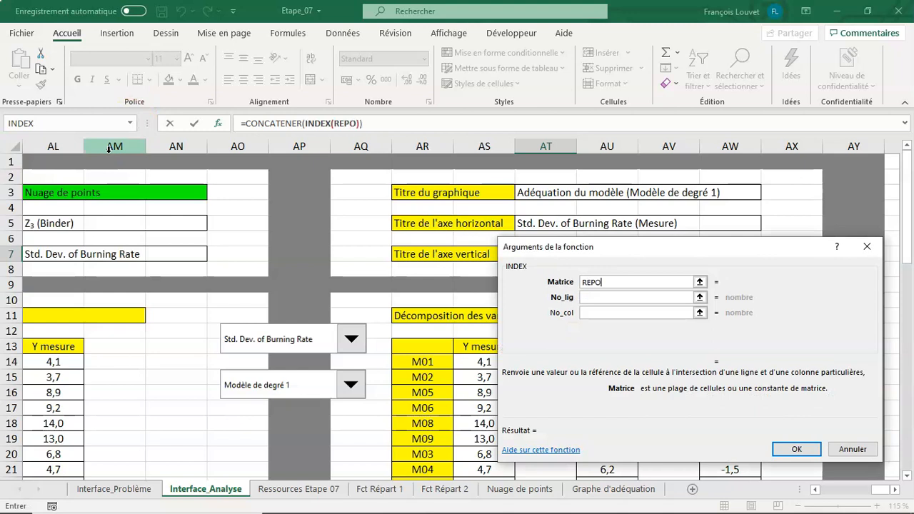
pyautogui.write('NSES')
pyautogui.press('Tab')
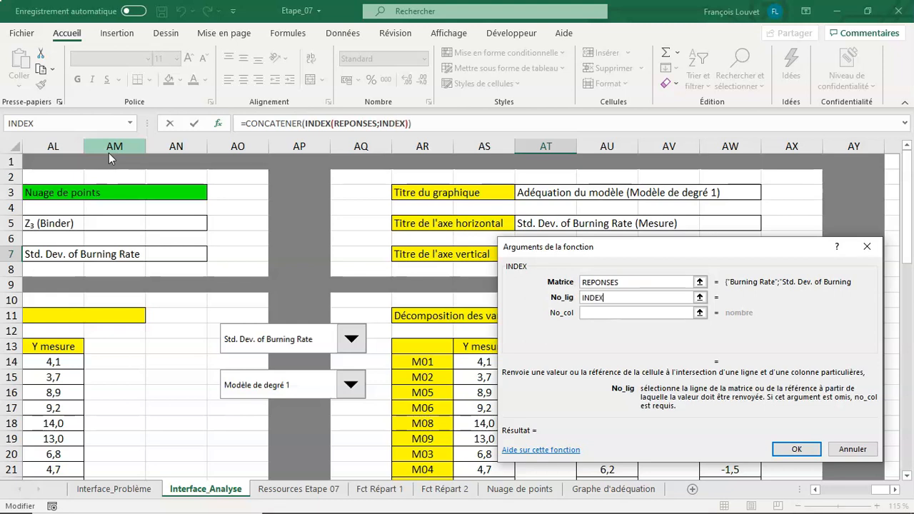
pyautogui.write('INDEX_R')
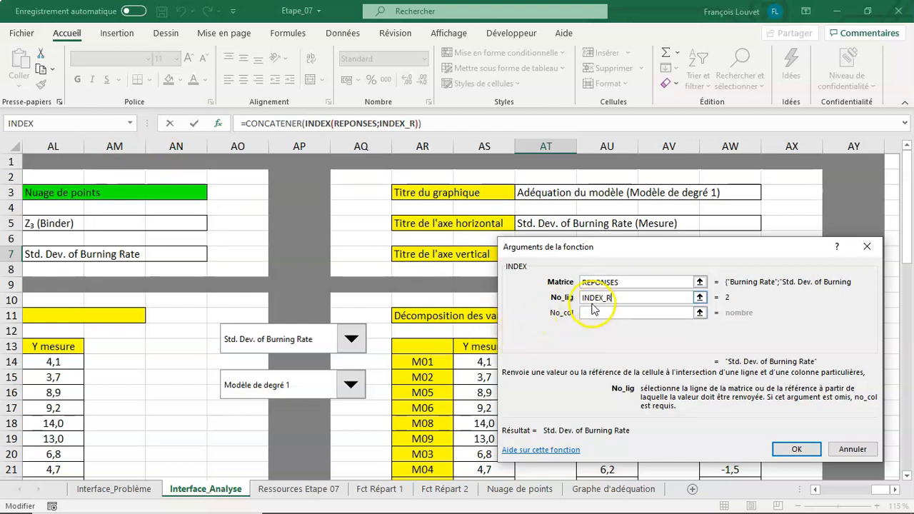
# Complete the AT7 formula with " (Calcul)" as second text, and test it by switching the response to Manufacturability Index.
pyautogui.click(272, 121)
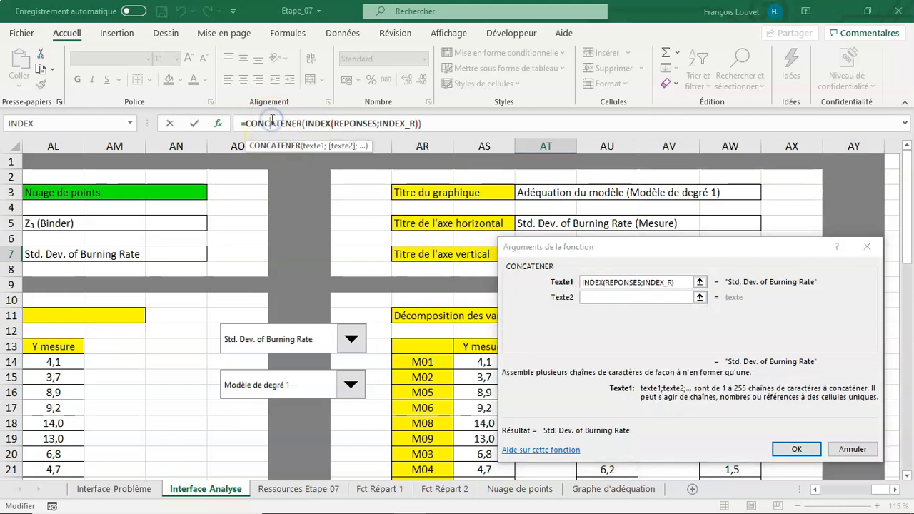
pyautogui.click(606, 297)
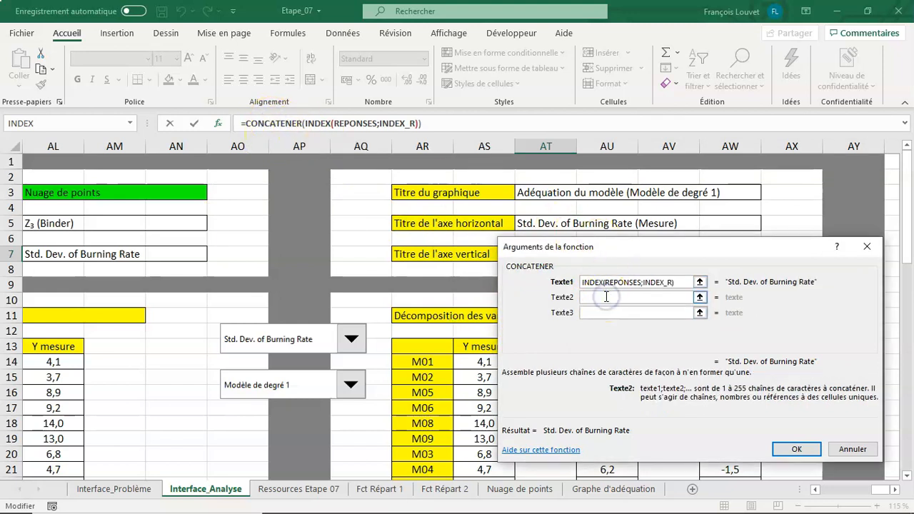
pyautogui.write('(Calcul')
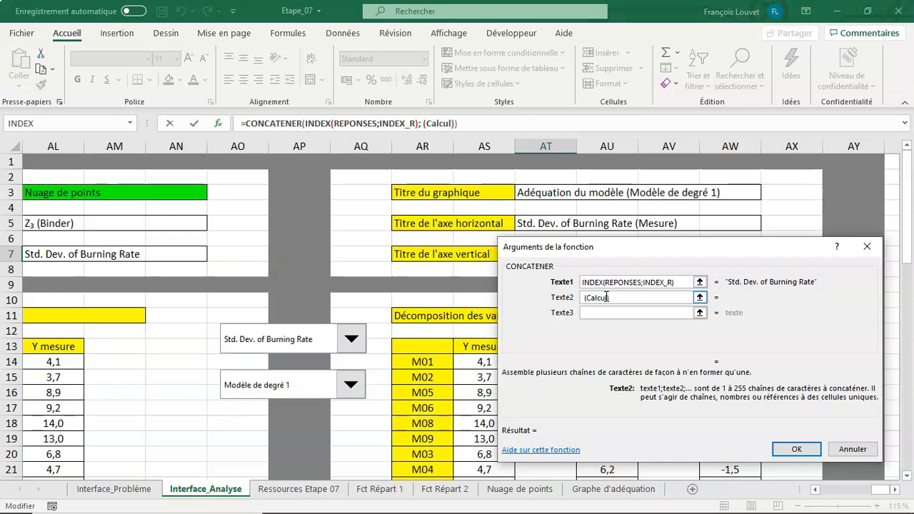
pyautogui.click(796, 448)
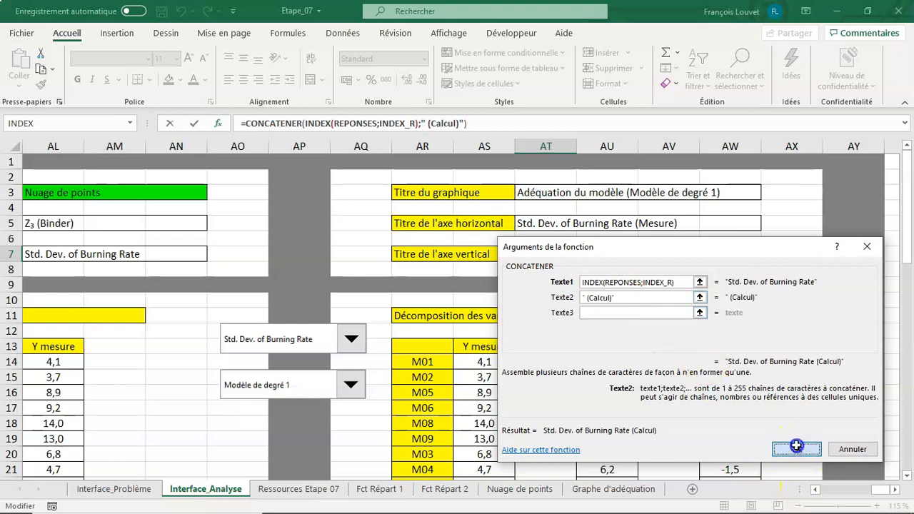
pyautogui.click(361, 345)
pyautogui.click(336, 381)
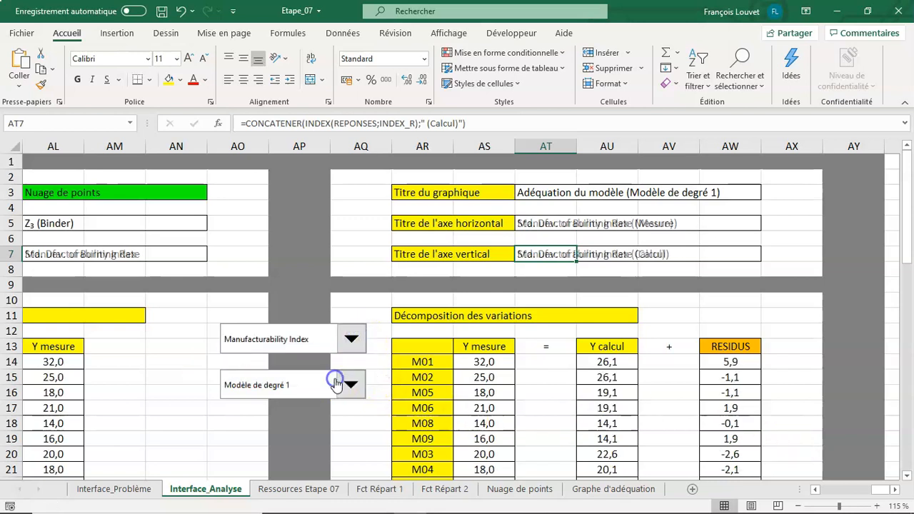
# Add a primary vertical axis title to the chart on the Graphe d'adéquation sheet.
pyautogui.click(599, 492)
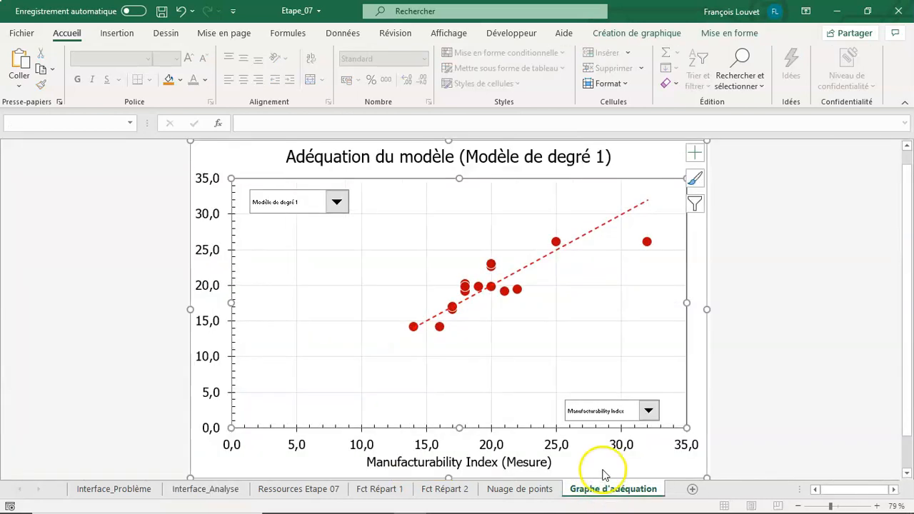
pyautogui.click(636, 33)
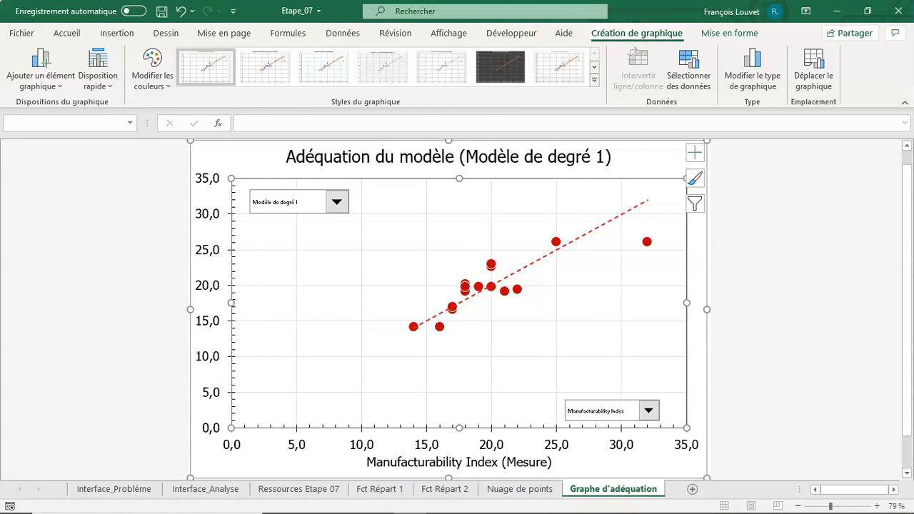
pyautogui.click(30, 64)
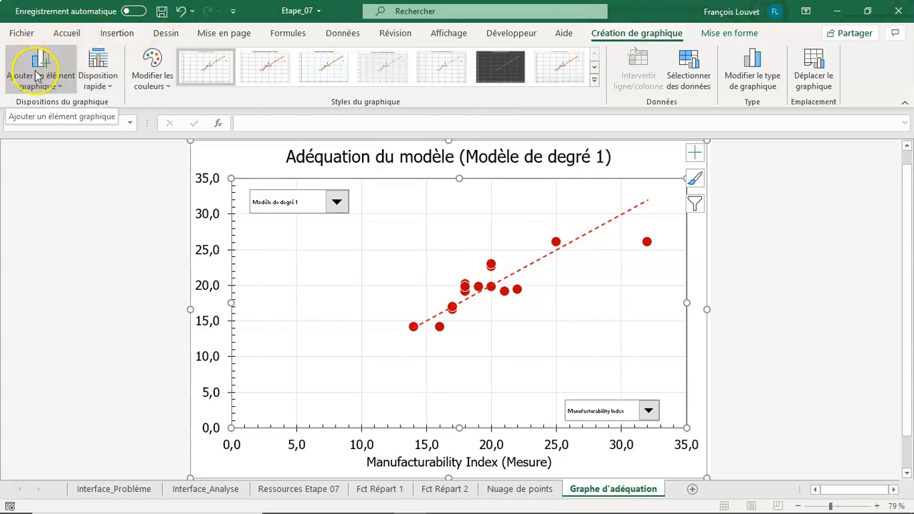
pyautogui.click(36, 75)
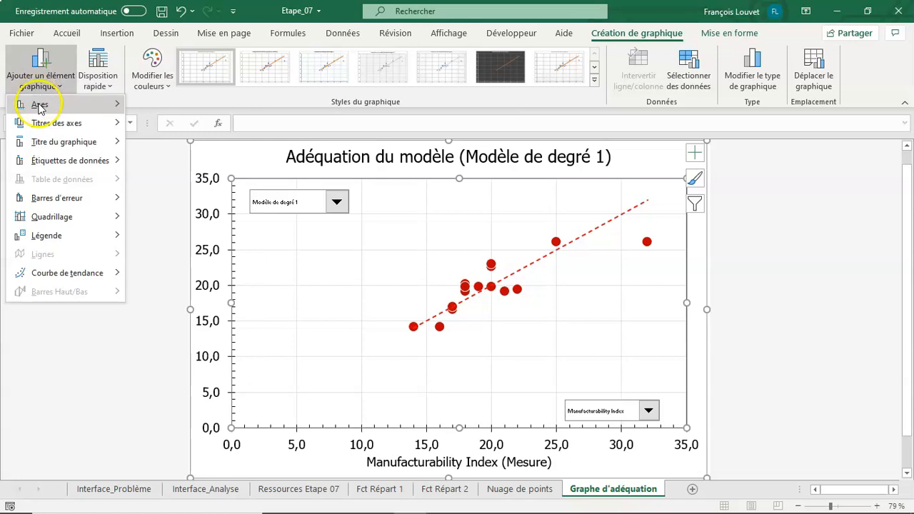
pyautogui.click(55, 122)
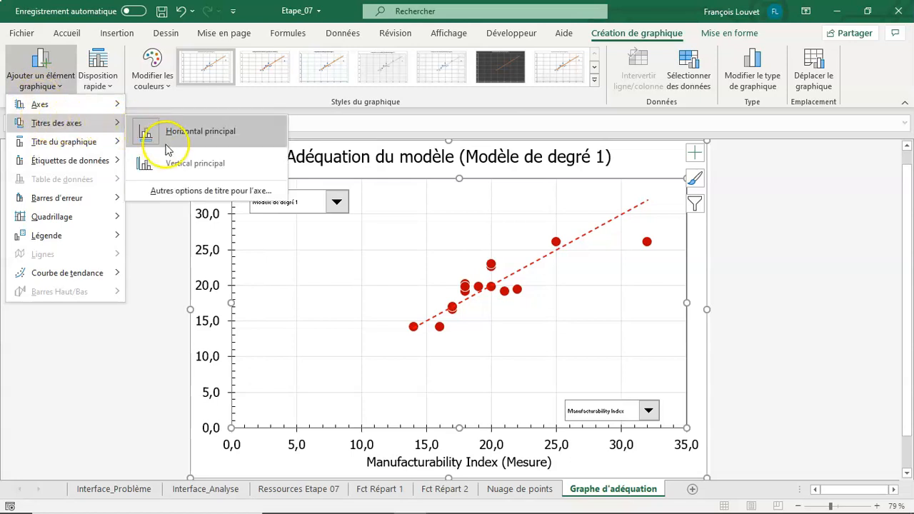
pyautogui.click(154, 164)
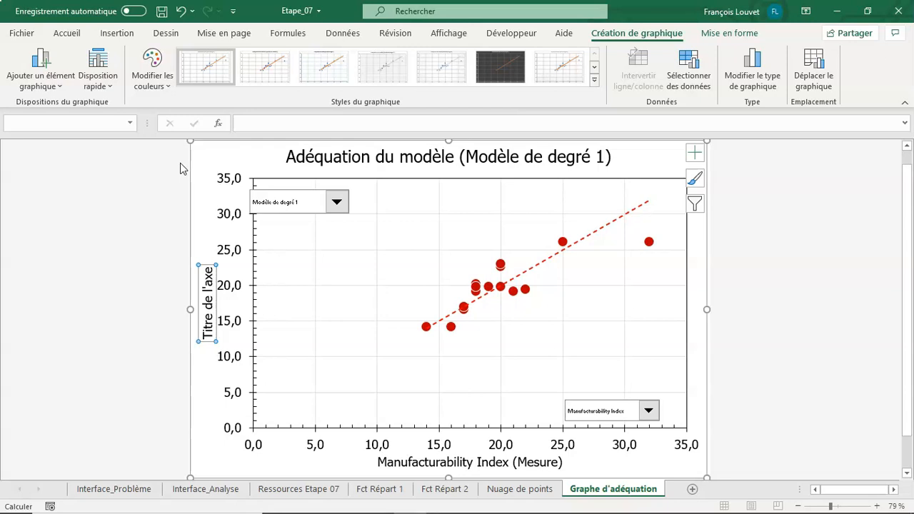
# Link the chart's vertical axis title to cell AT7 of Interface_Analyse, and test it by switching the response to Burning Rate.
pyautogui.write('=')
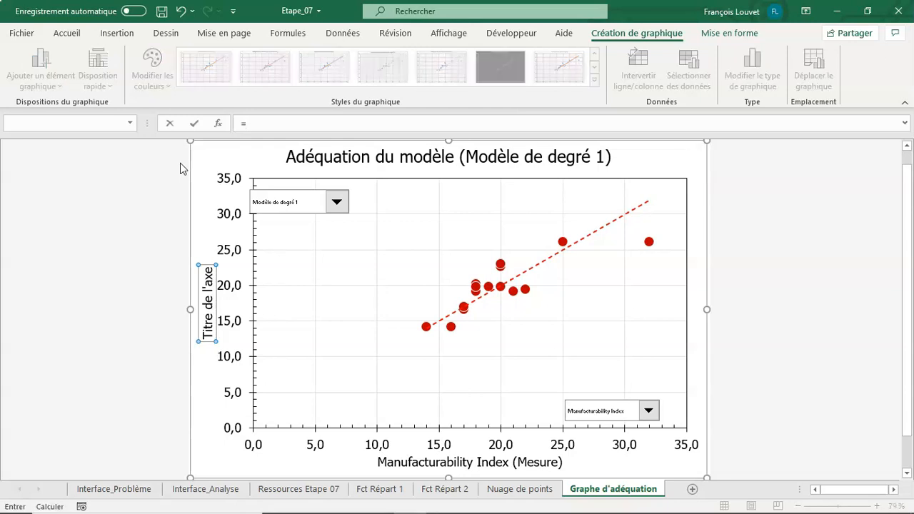
pyautogui.click(218, 489)
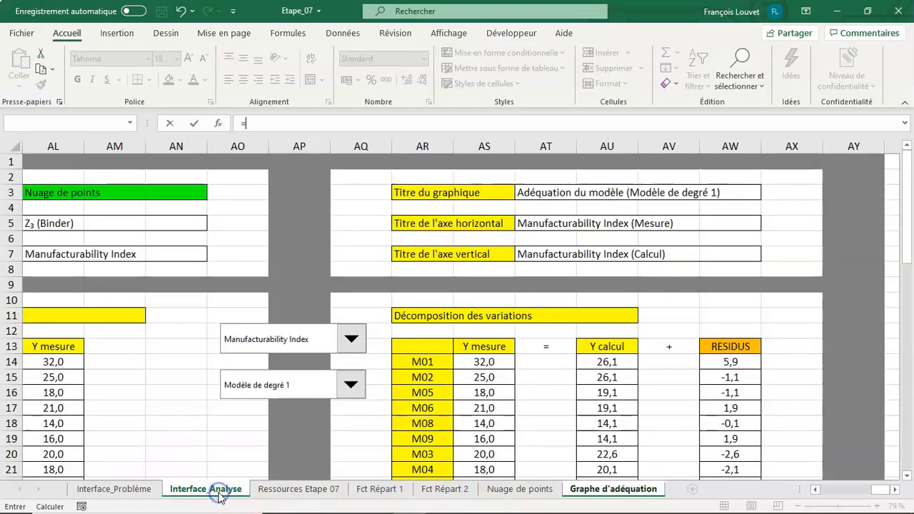
pyautogui.click(532, 253)
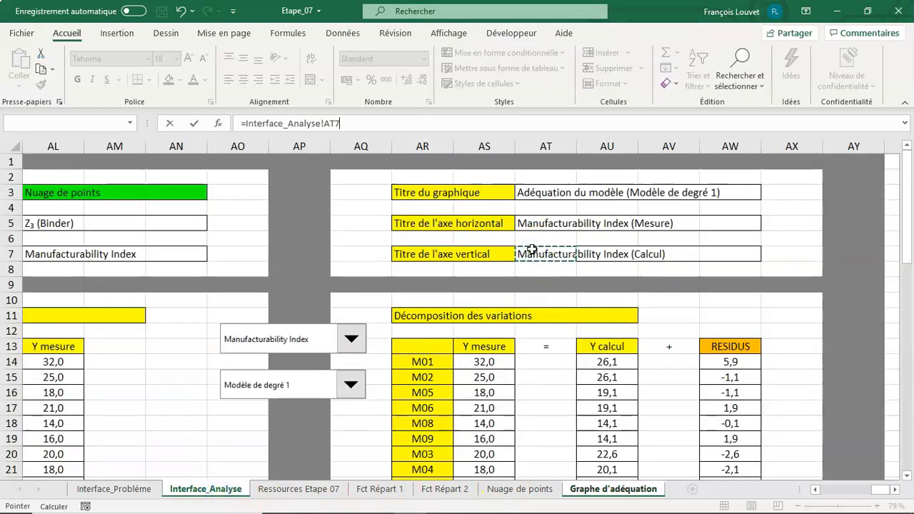
pyautogui.press('Return')
pyautogui.click(134, 182)
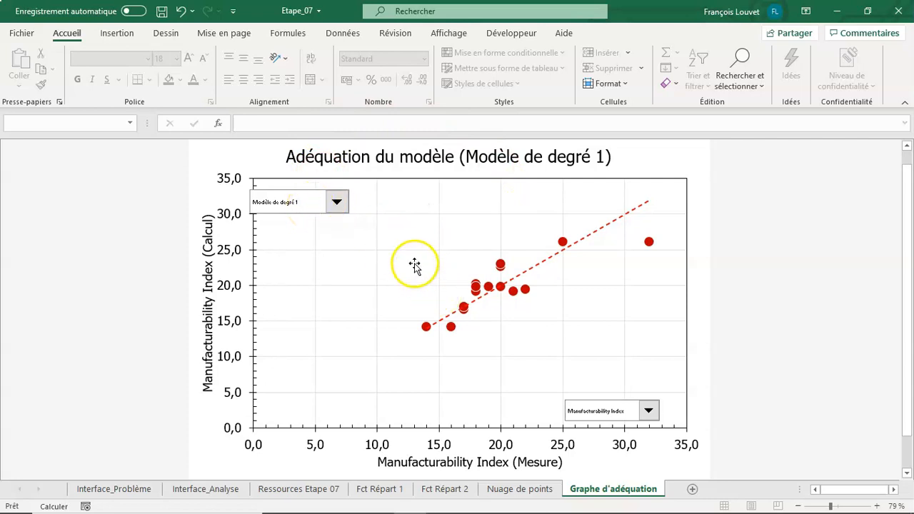
pyautogui.click(646, 411)
pyautogui.click(632, 425)
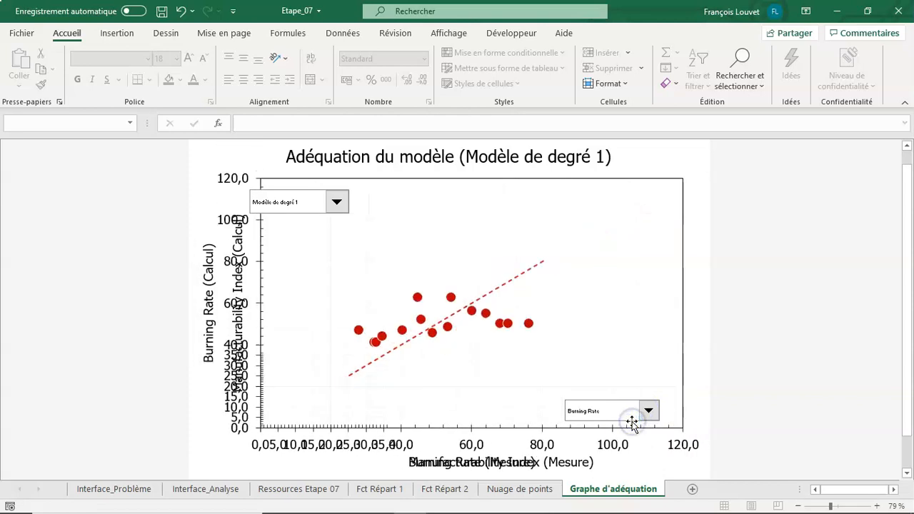
# Move the model selector on the chart slightly to the right so it sits clear of the vertical axis.
pyautogui.rightClick(305, 207)
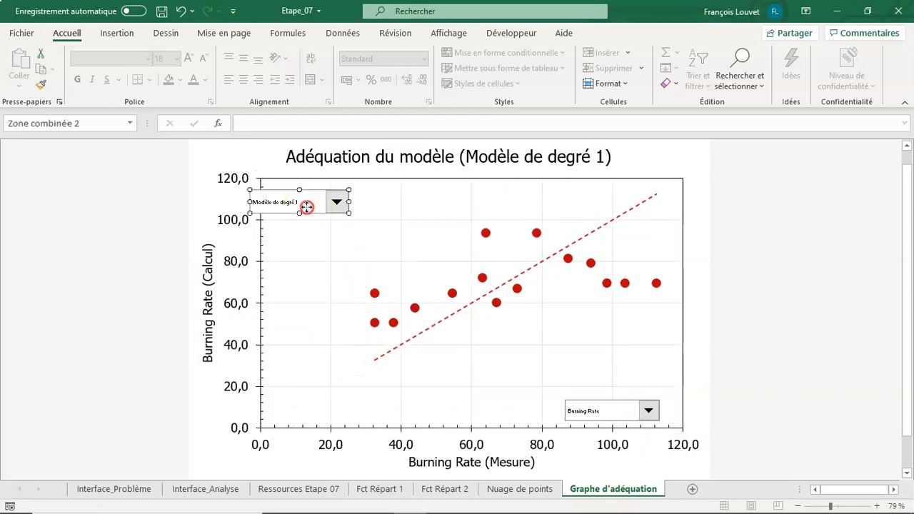
pyautogui.click(305, 205)
pyautogui.moveTo(306, 202); pyautogui.dragTo(335, 202)
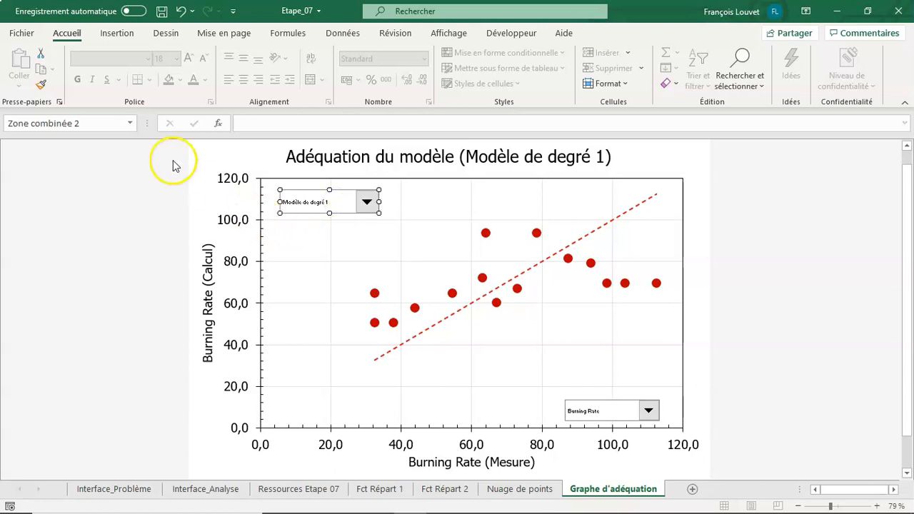
pyautogui.click(193, 147)
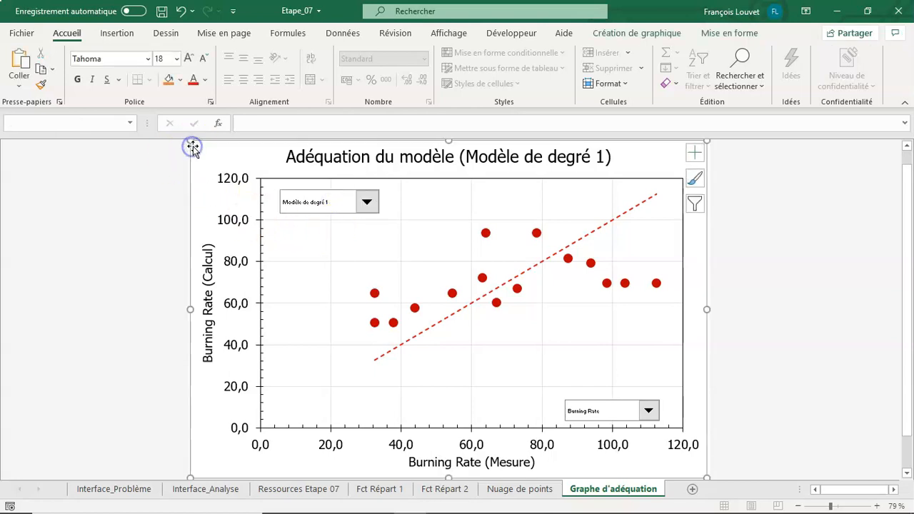
# Switch the chart's model to Modèle de degré 2, followed by Modèle de degré 3 réduit, to compare the Burning Rate fits.
pyautogui.click(367, 203)
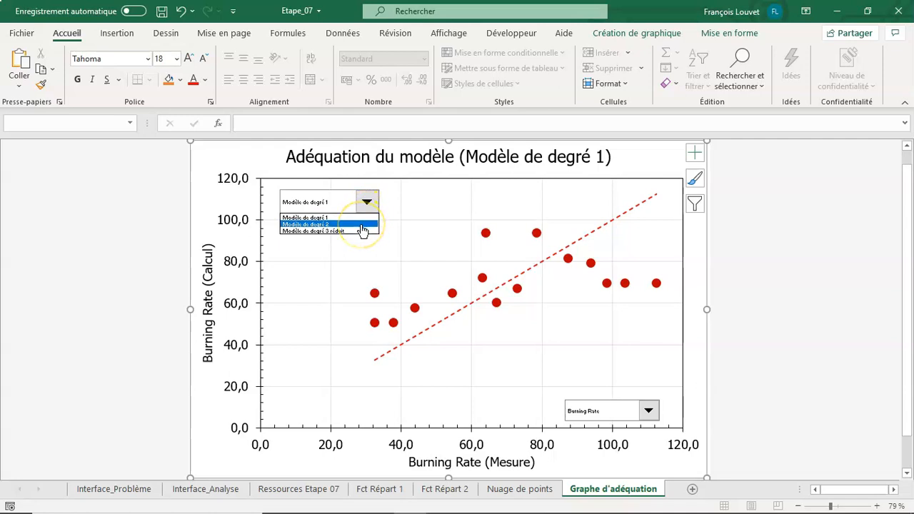
pyautogui.click(364, 225)
pyautogui.click(367, 205)
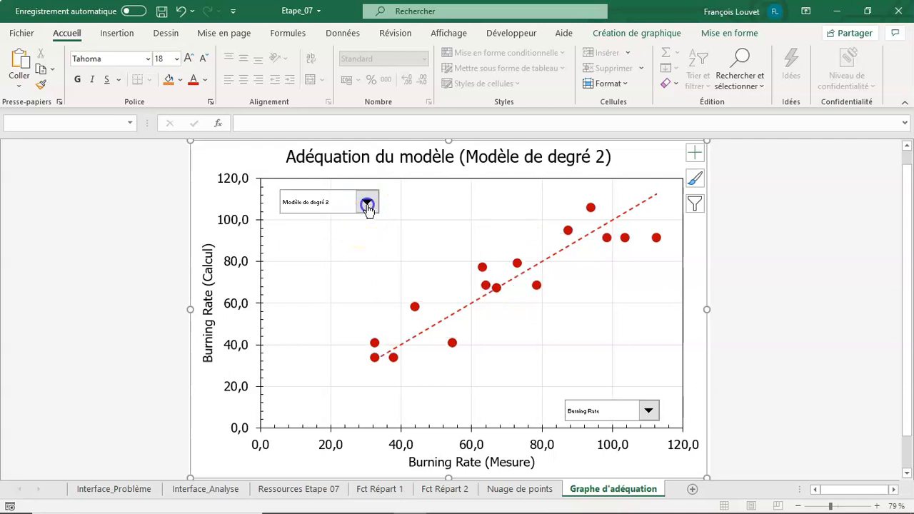
pyautogui.click(360, 230)
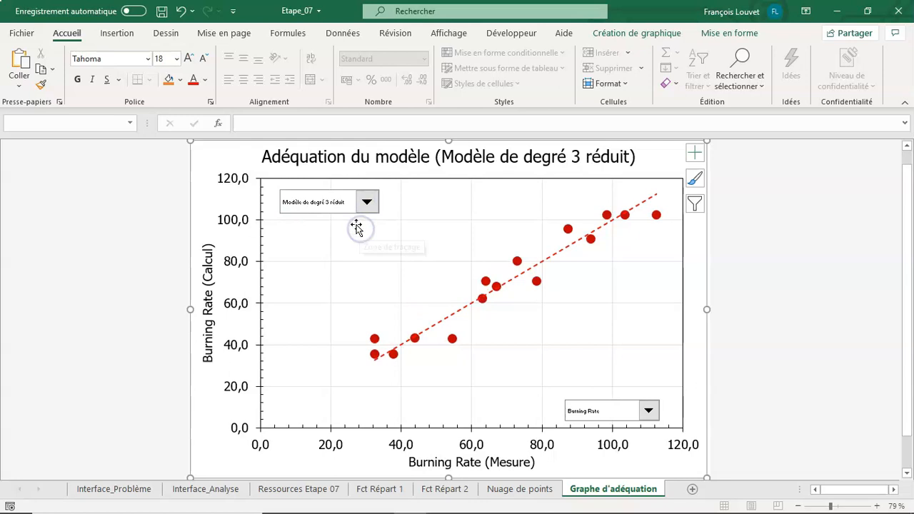
# Switch the chart's response to Std. Dev. of Burning Rate and compare the fits of Modèle de degré 1, Modèle de degré 2 and Modèle de degré 3 réduit.
pyautogui.click(648, 410)
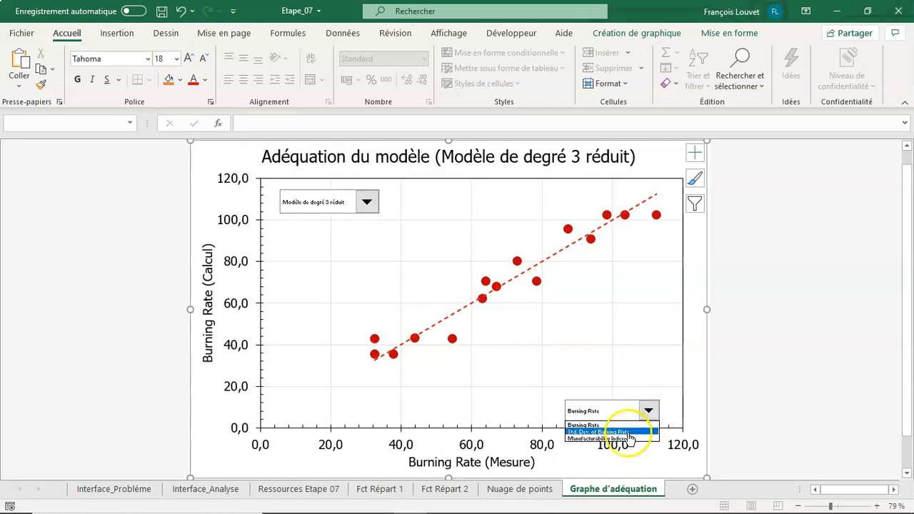
pyautogui.click(629, 432)
pyautogui.click(366, 202)
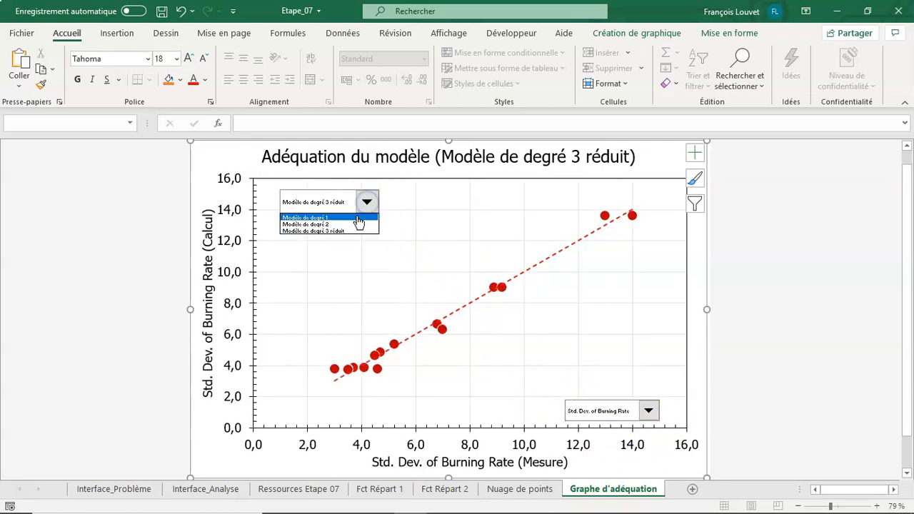
pyautogui.click(357, 218)
pyautogui.click(366, 202)
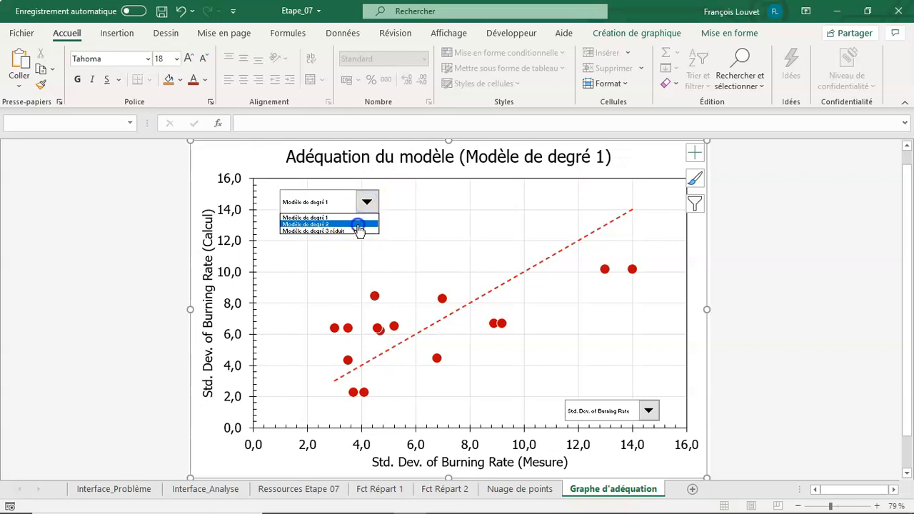
pyautogui.click(357, 224)
pyautogui.click(366, 202)
pyautogui.click(360, 231)
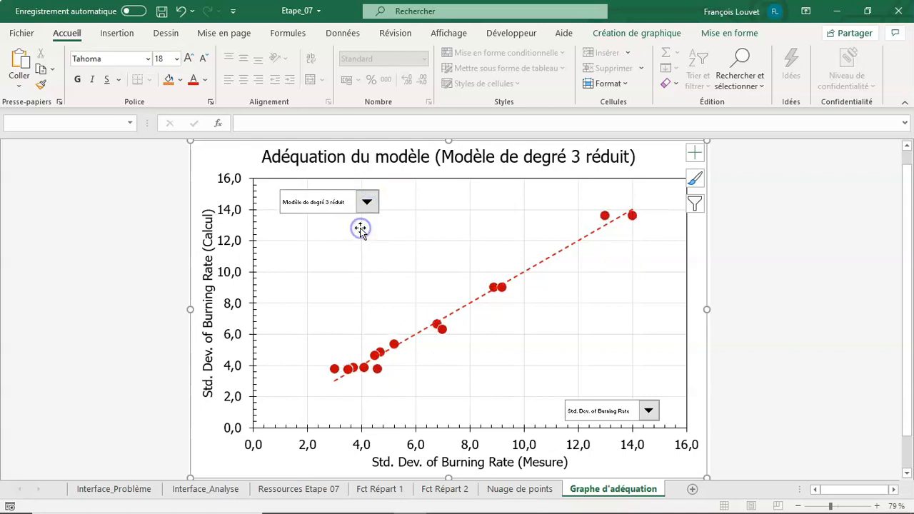
# Switch the chart's response to Manufacturability Index and compare the fits of the degré 1, degré 2 and degré 3 réduit models.
pyautogui.click(648, 410)
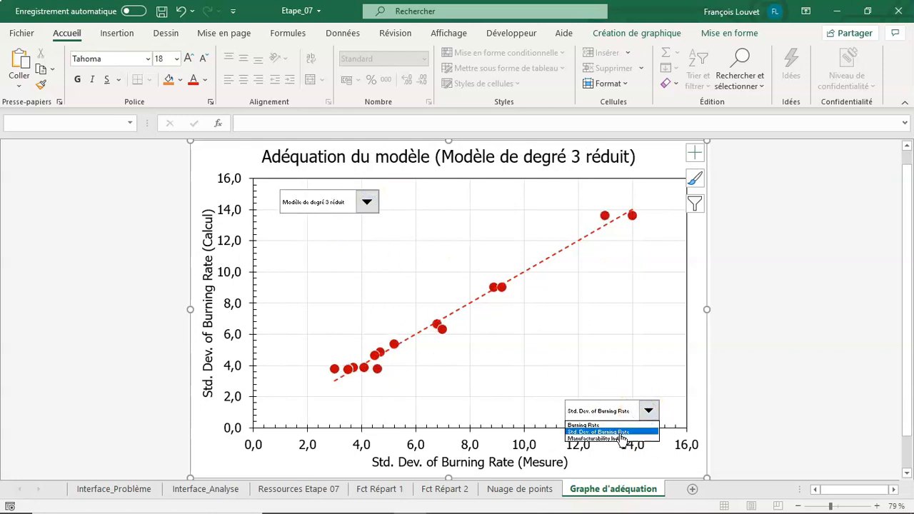
pyautogui.click(622, 438)
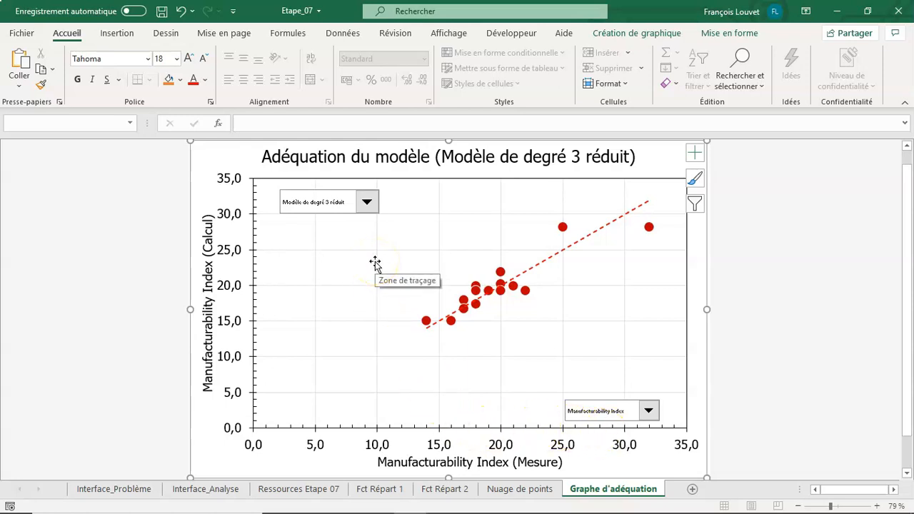
pyautogui.click(366, 202)
pyautogui.click(357, 221)
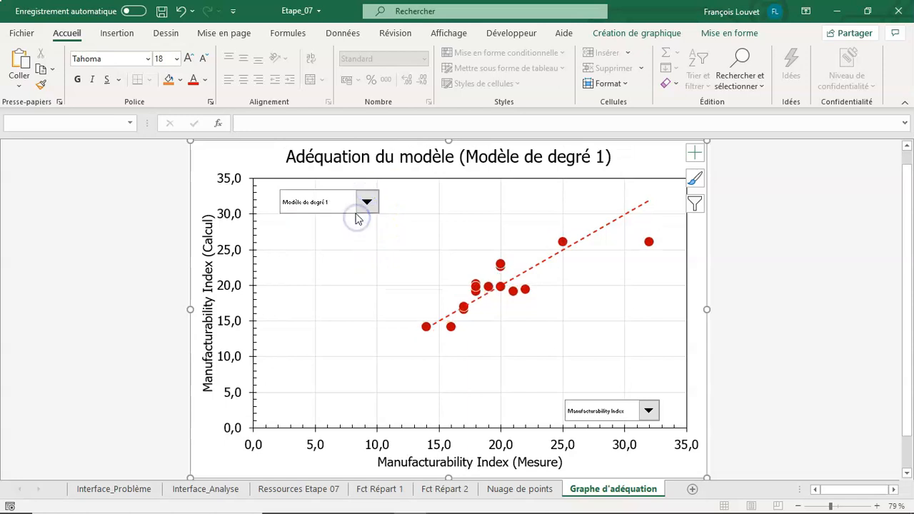
pyautogui.click(366, 202)
pyautogui.click(346, 228)
pyautogui.click(366, 202)
pyautogui.click(352, 231)
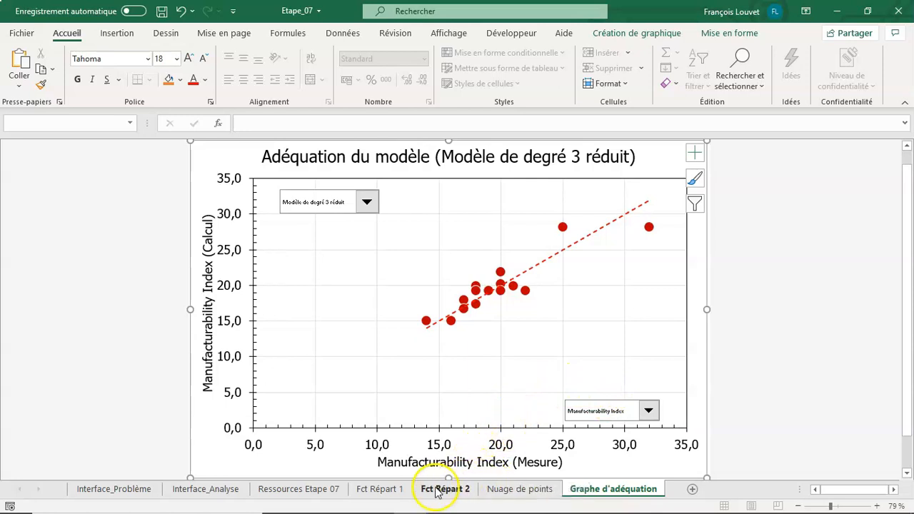
# Review the Y cal. and Rés. columns and the decomposition formulas on the Ressources Etape 07 sheet.
pyautogui.click(309, 491)
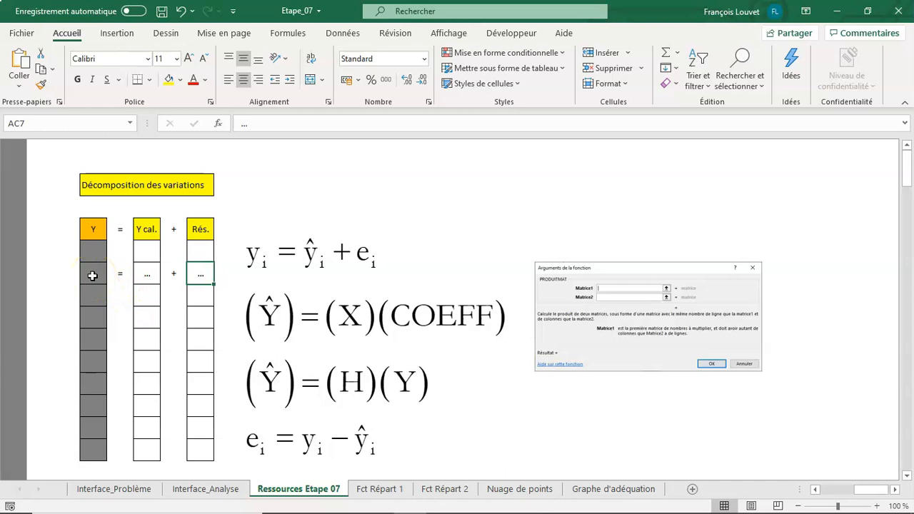
pyautogui.click(147, 230)
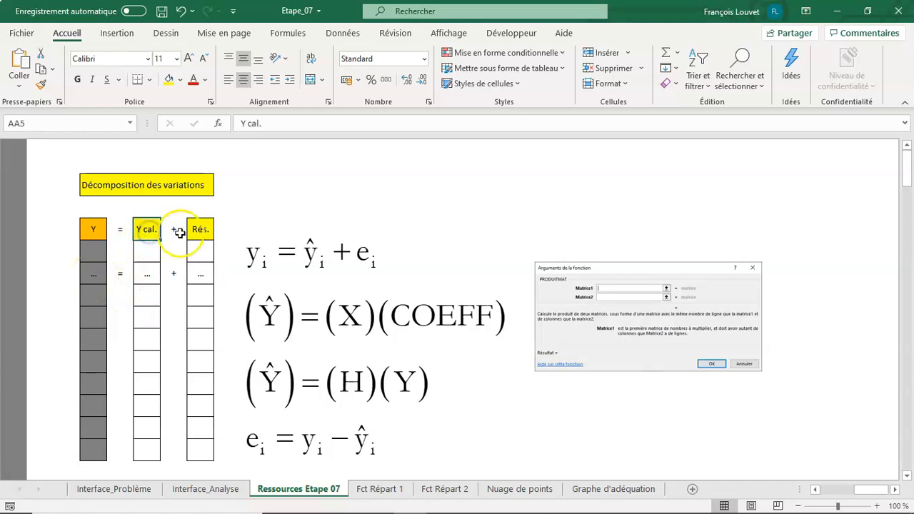
pyautogui.click(199, 232)
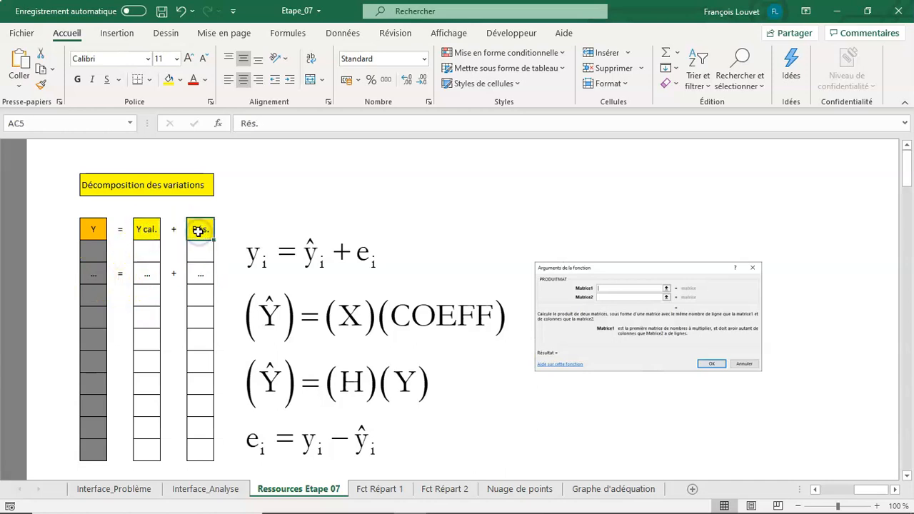
pyautogui.click(145, 227)
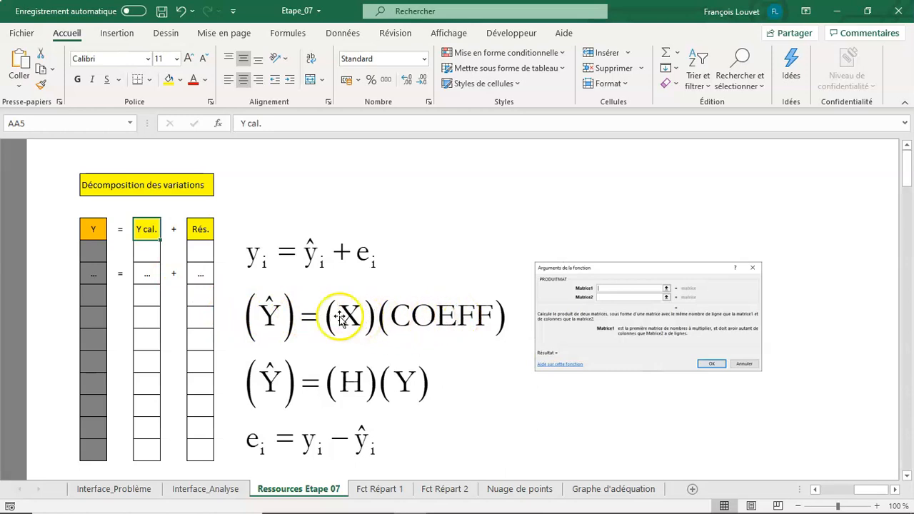
pyautogui.click(205, 255)
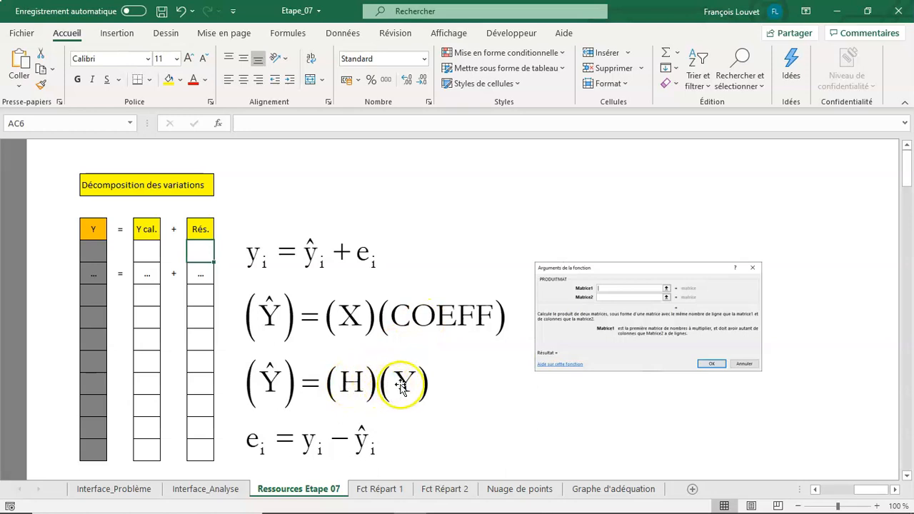
# On Interface_Analyse, calculate the check column AV14:AV28 with the array formula PRODUITMAT(H;Y) beside the Y calcul values.
pyautogui.click(192, 496)
pyautogui.scroll(-2, 499, 454)
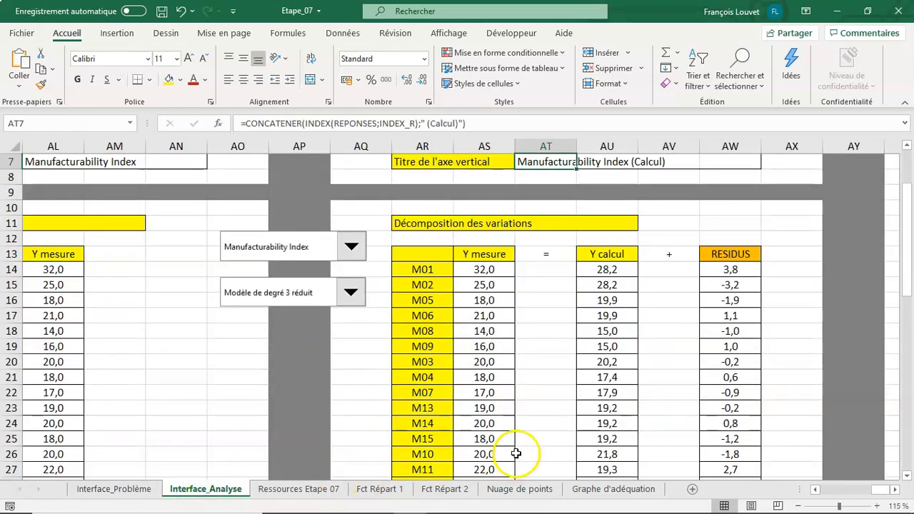
pyautogui.scroll(-1, 515, 453)
pyautogui.moveTo(653, 228); pyautogui.dragTo(652, 439)
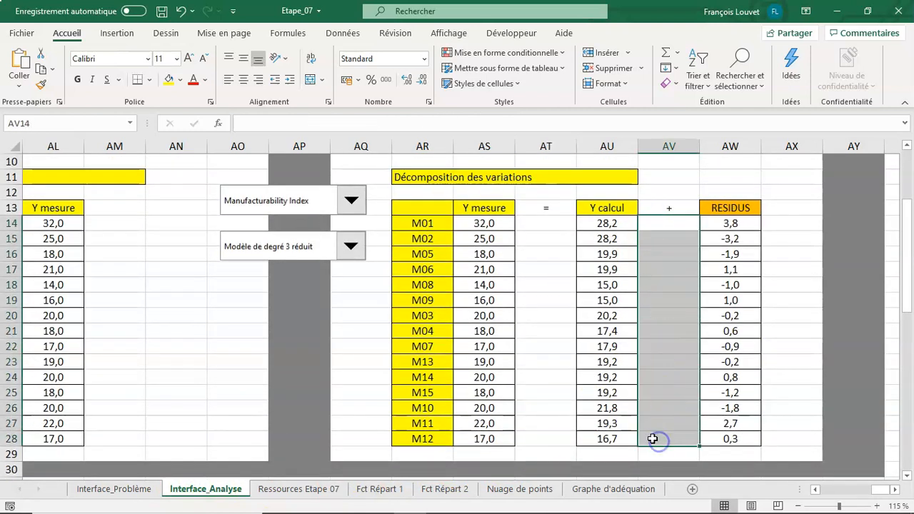
pyautogui.click(217, 124)
pyautogui.click(288, 33)
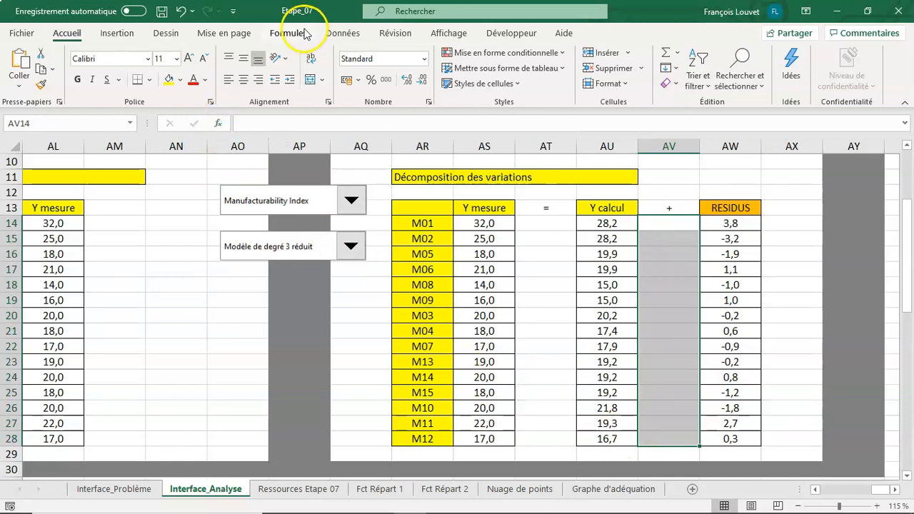
pyautogui.click(25, 60)
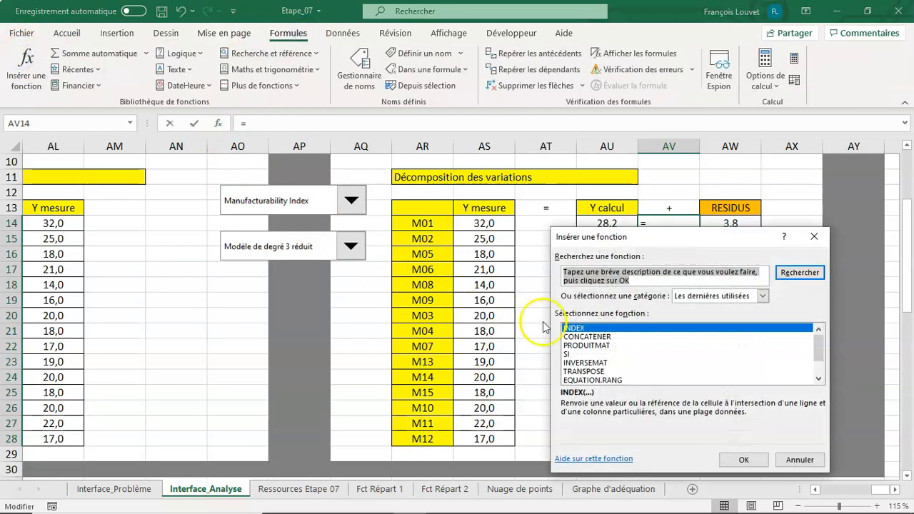
pyautogui.click(609, 346)
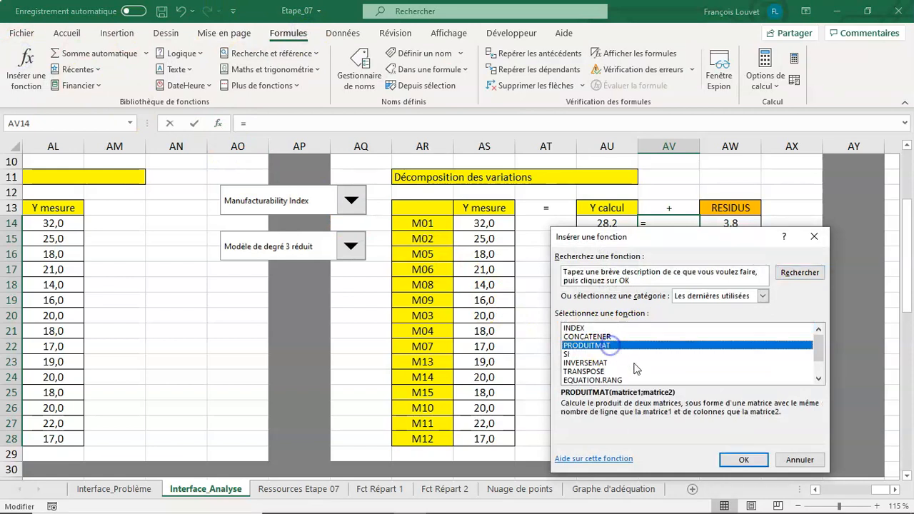
pyautogui.click(744, 459)
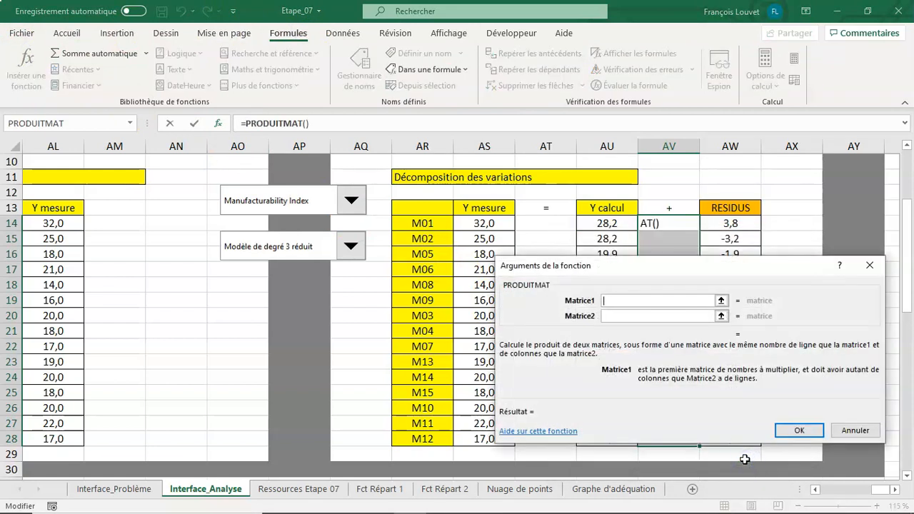
pyautogui.write('H')
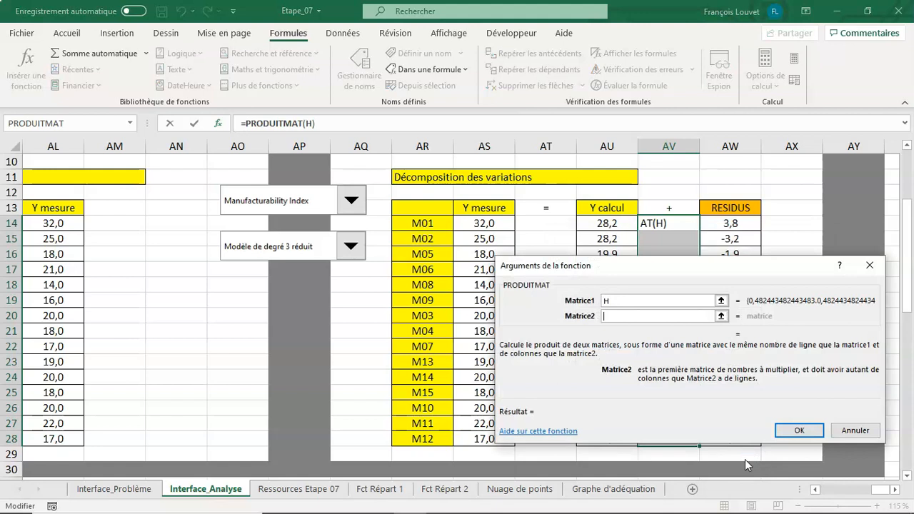
pyautogui.press('Tab')
pyautogui.write('Y')
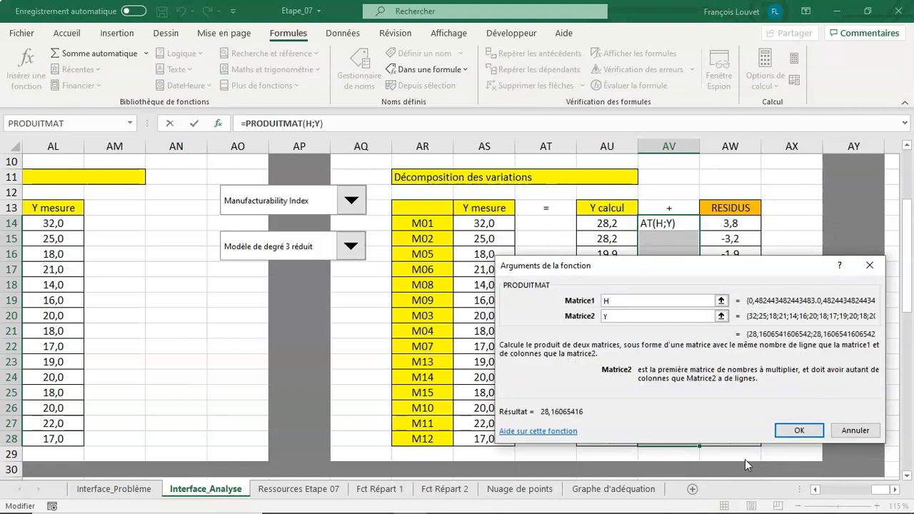
pyautogui.hotkey('ctrl', 'shift', 'Return')
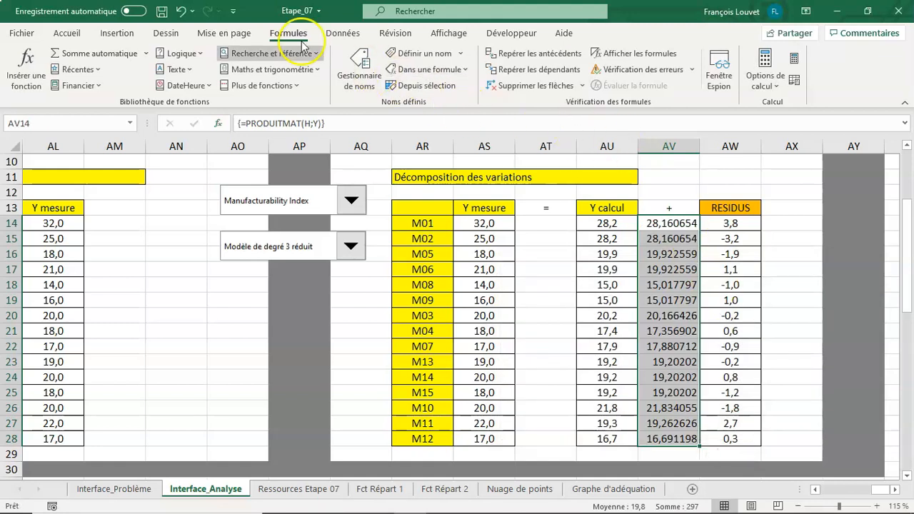
# Format the check values in AV14:AV28 to one decimal place and centre them horizontally.
pyautogui.click(66, 32)
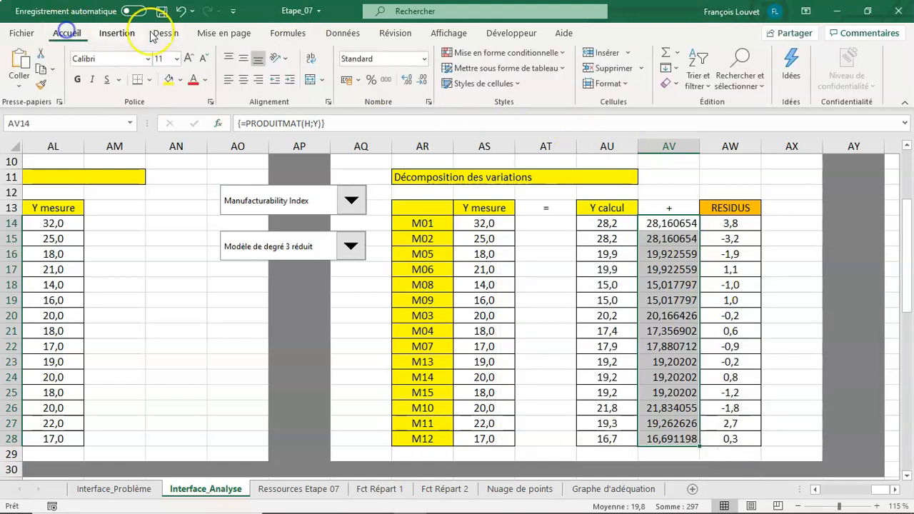
pyautogui.click(423, 82)
pyautogui.click(423, 82)
pyautogui.click(423, 82)
pyautogui.click(422, 82)
pyautogui.click(421, 82)
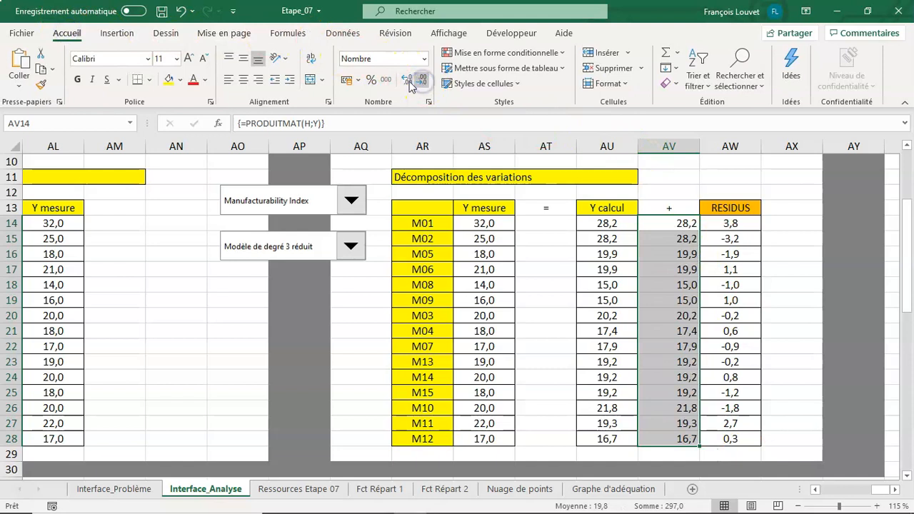
pyautogui.click(244, 79)
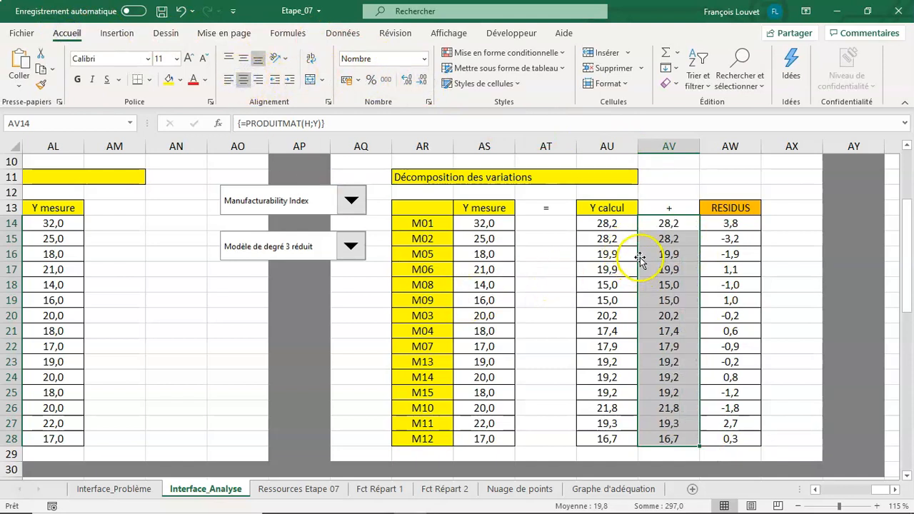
# Delete the check values in AV14:AV28 from between the Y calcul and RESIDUS columns.
pyautogui.moveTo(668, 223); pyautogui.dragTo(669, 430)
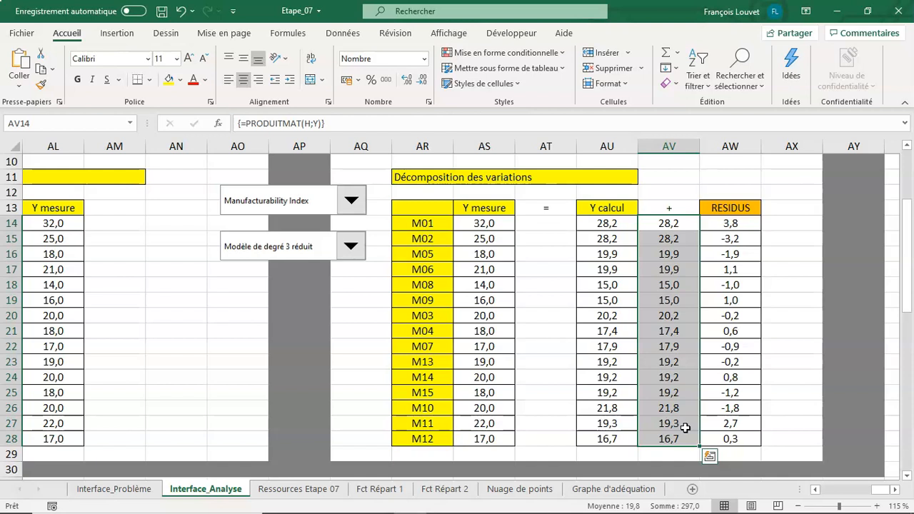
pyautogui.press('Delete')
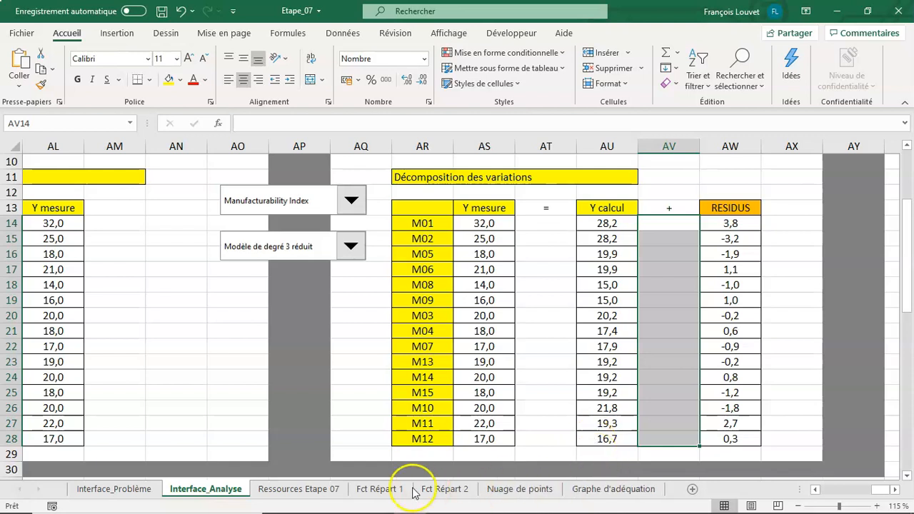
# Go back to the Ressources Etape 07 sheet and highlight the cells under Y cal., followed by those under Rés.
pyautogui.click(329, 489)
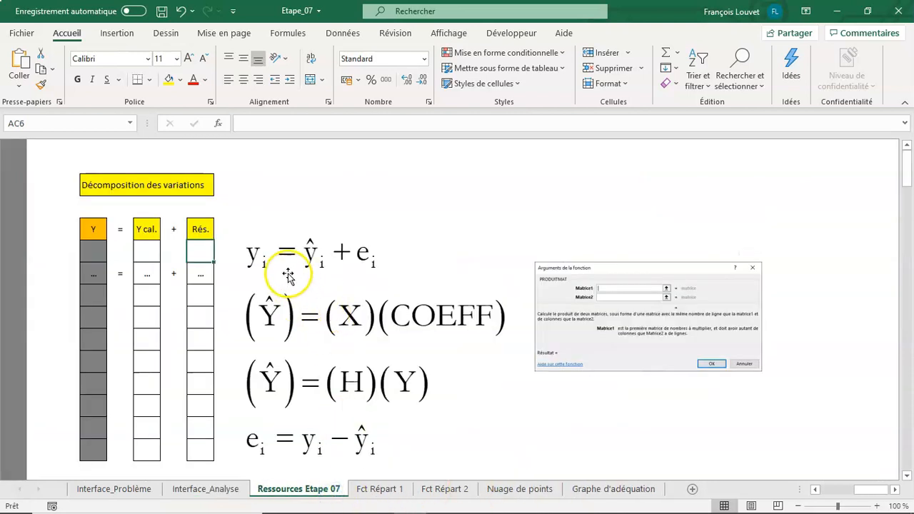
pyautogui.moveTo(144, 246); pyautogui.dragTo(135, 454)
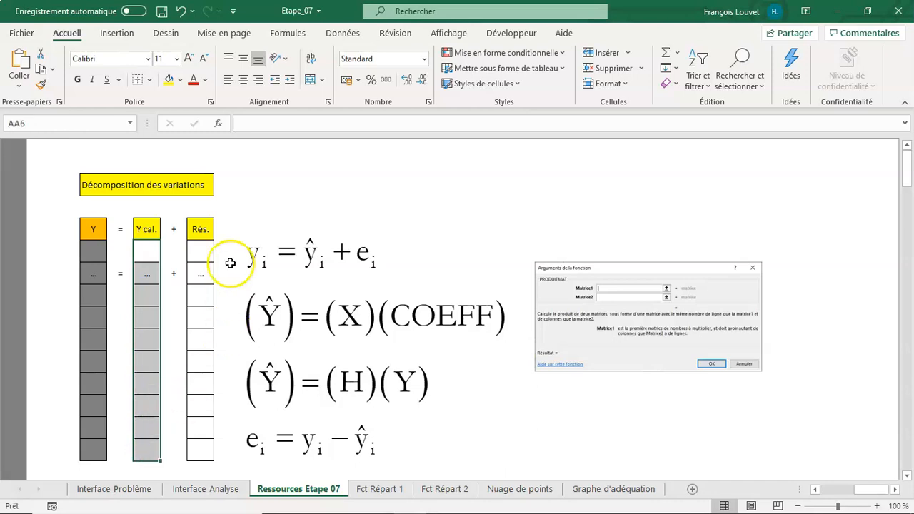
pyautogui.moveTo(202, 246); pyautogui.dragTo(191, 448)
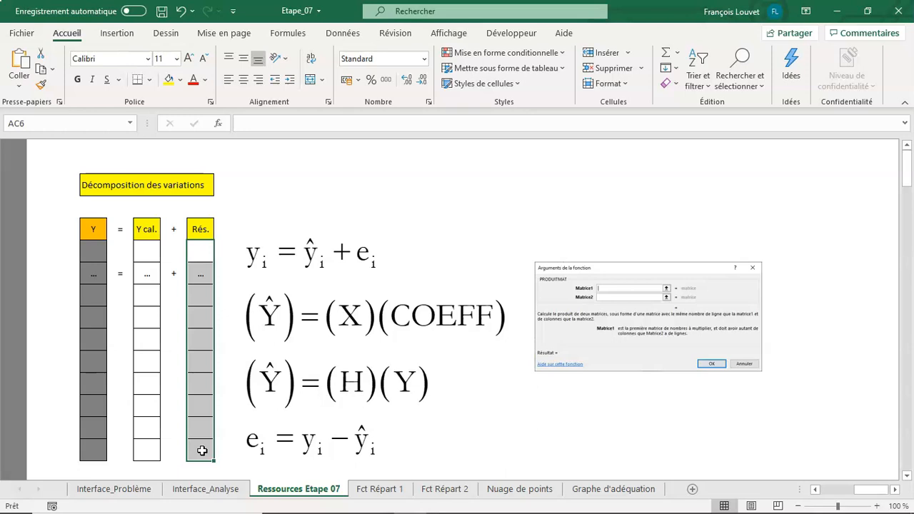
# On the Graphe d'adéquation sheet, set the chart's model to Modèle de degré 1 and its response to Std. Dev. of Burning Rate.
pyautogui.click(600, 490)
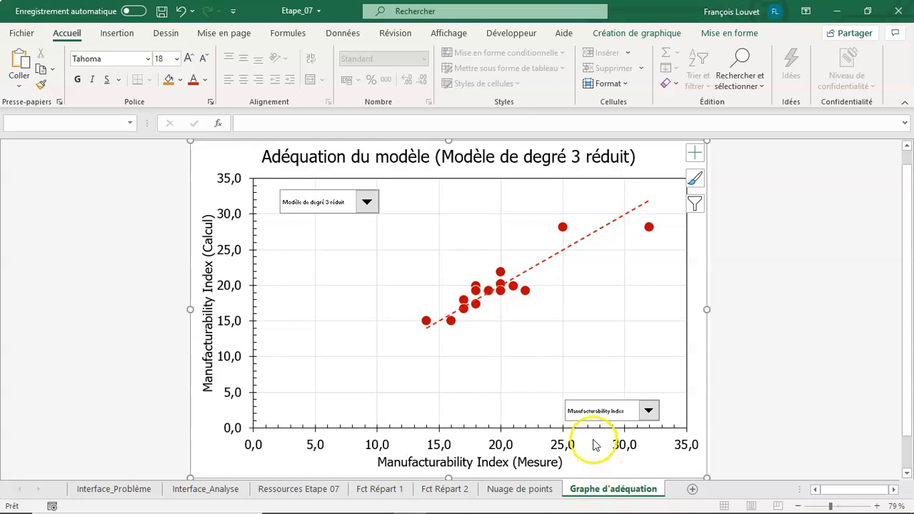
pyautogui.click(366, 202)
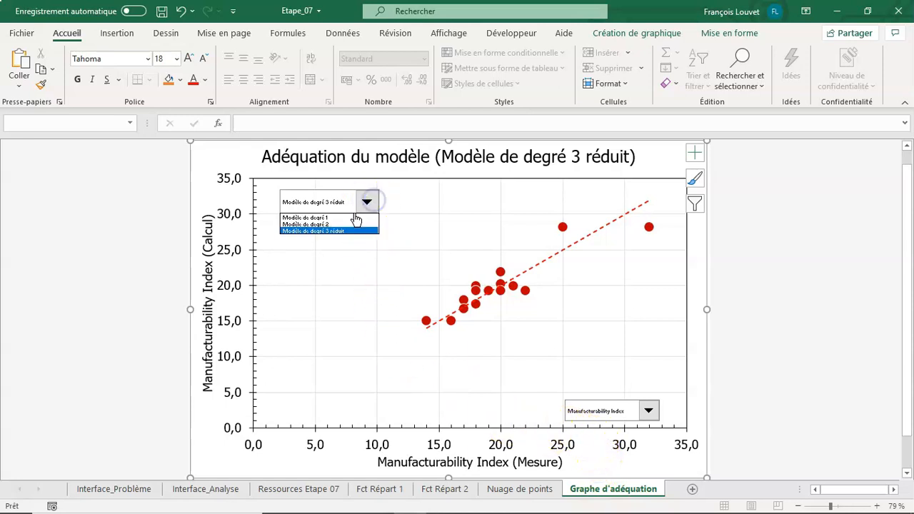
pyautogui.click(354, 218)
pyautogui.click(639, 413)
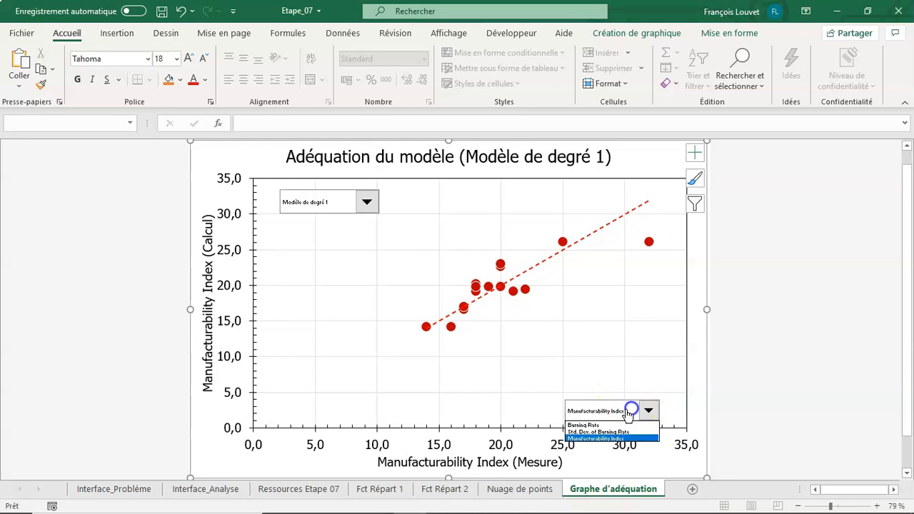
pyautogui.click(607, 431)
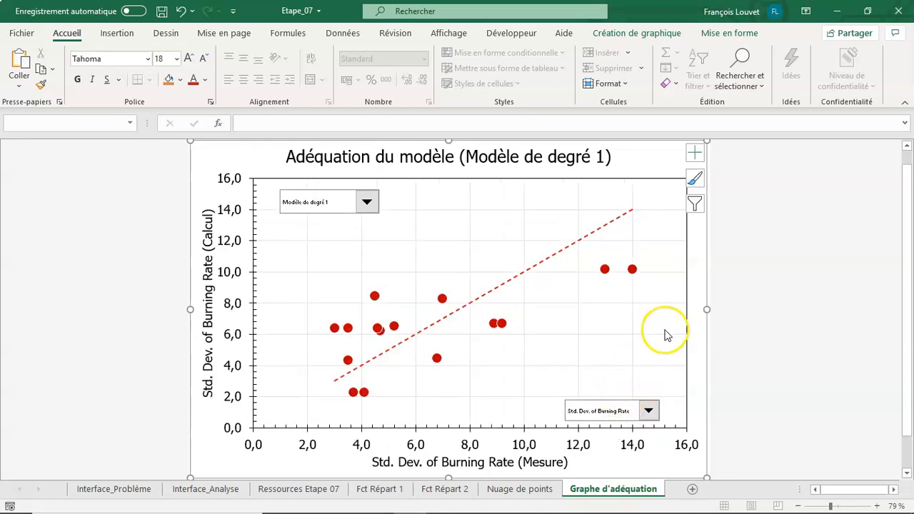